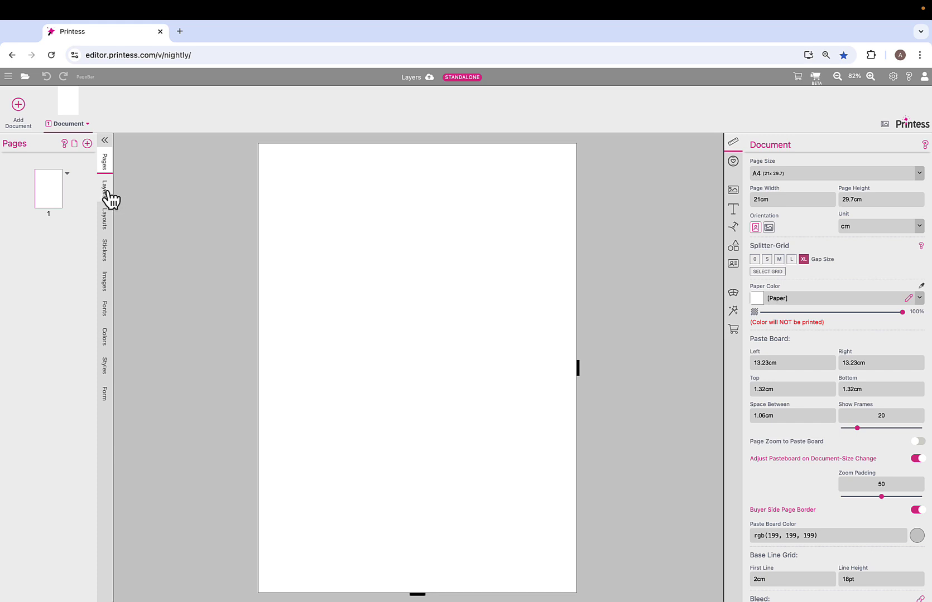
- Create a new layer named "background"
left_click(106, 191)
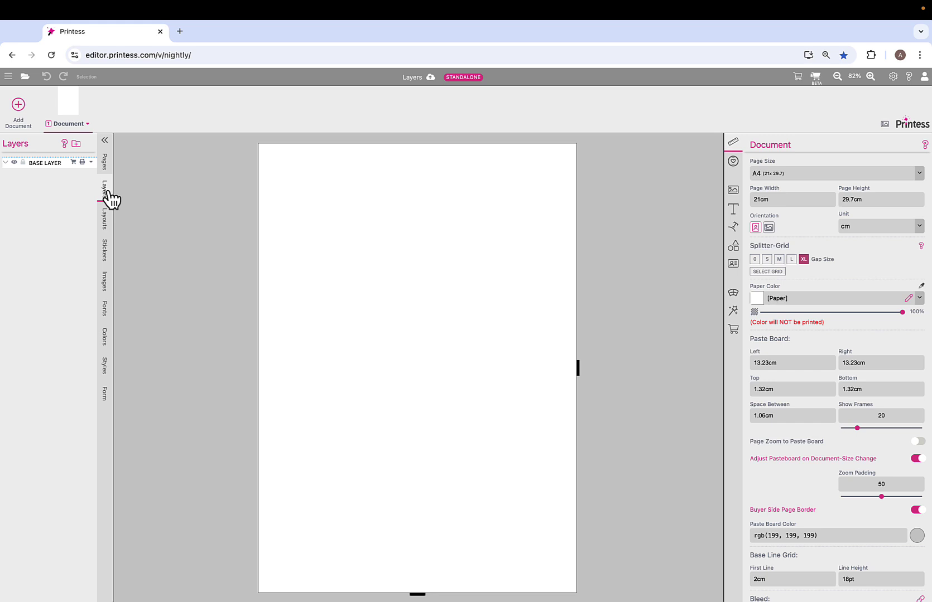
left_click(76, 144)
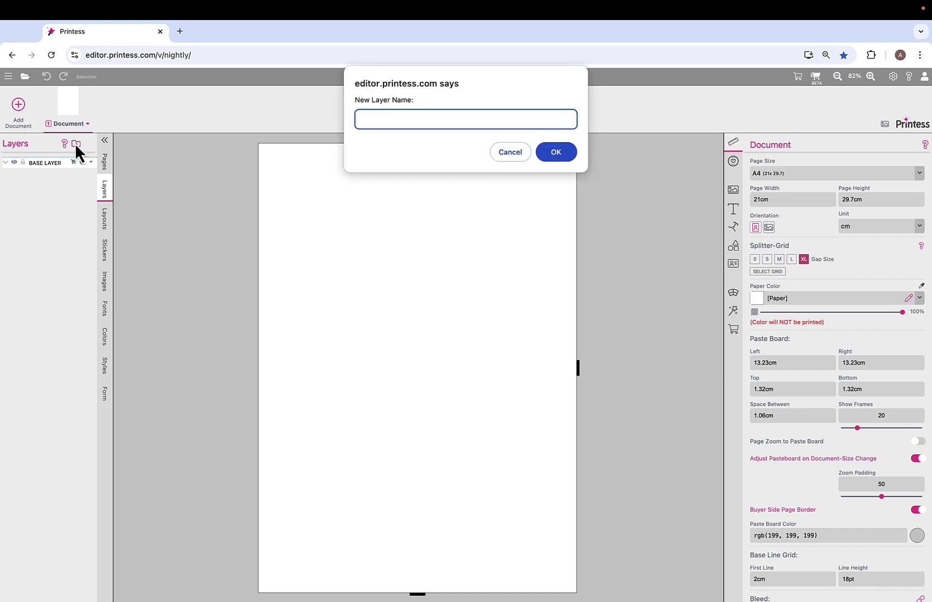
type("background")
left_click(556, 152)
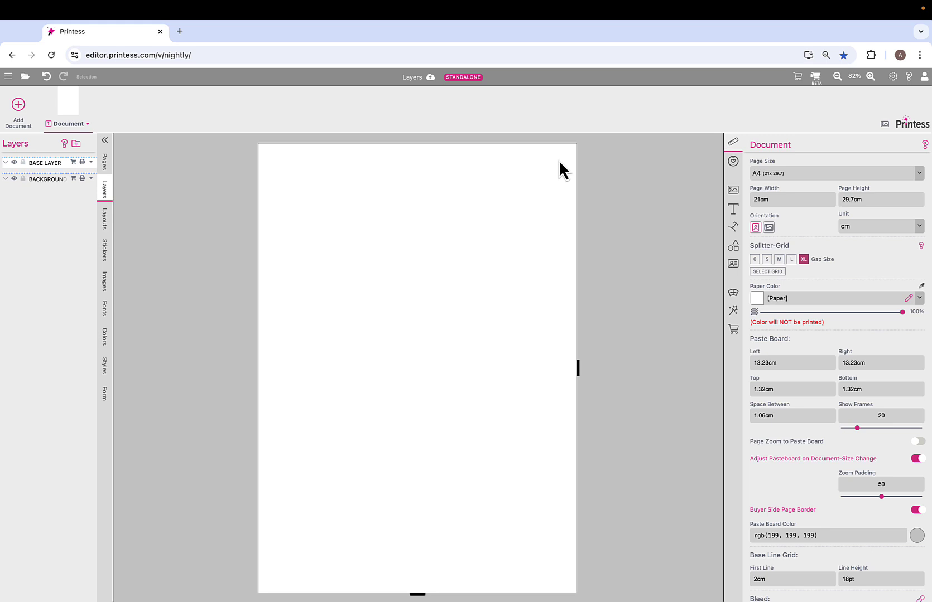
- Add a square shape to the background layer near the page's upper-left corner and color it Light pink
left_click(54, 183)
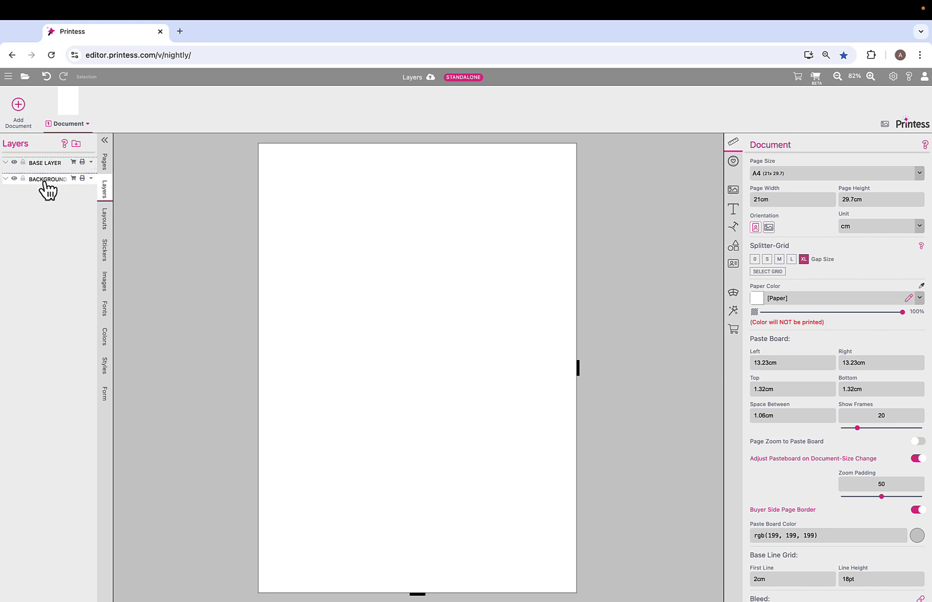
left_click(732, 245)
left_click(762, 229)
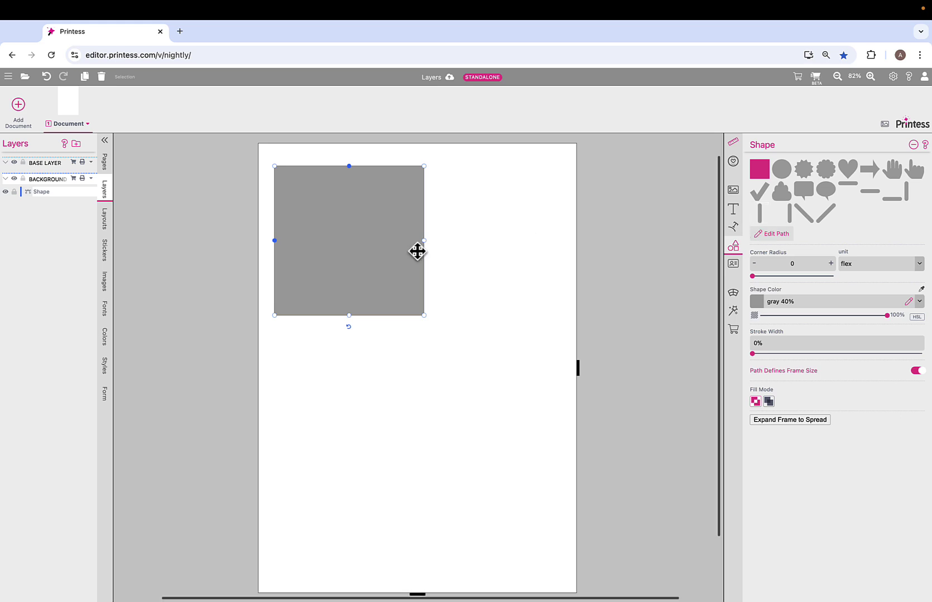
left_click_drag(385, 264, 377, 252)
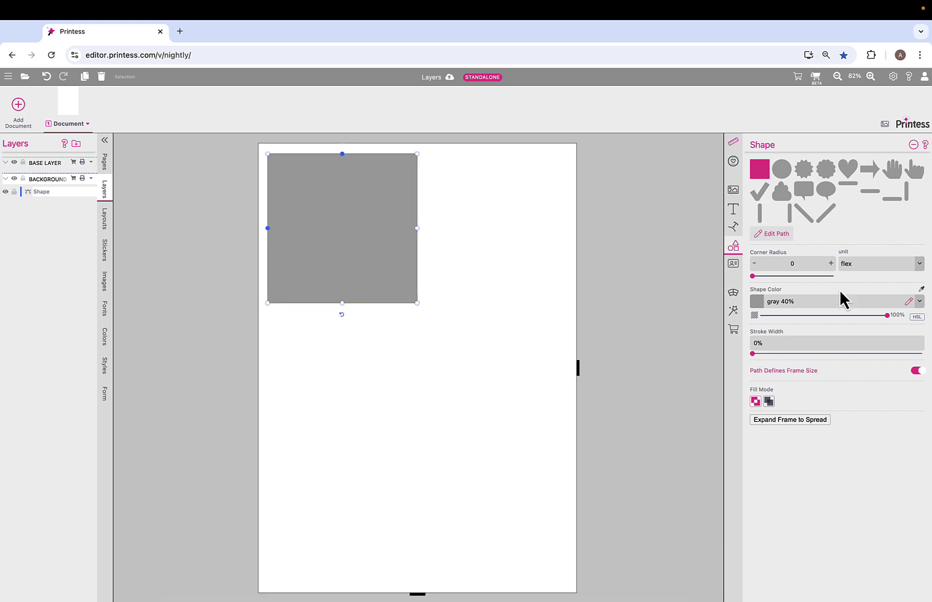
left_click(919, 302)
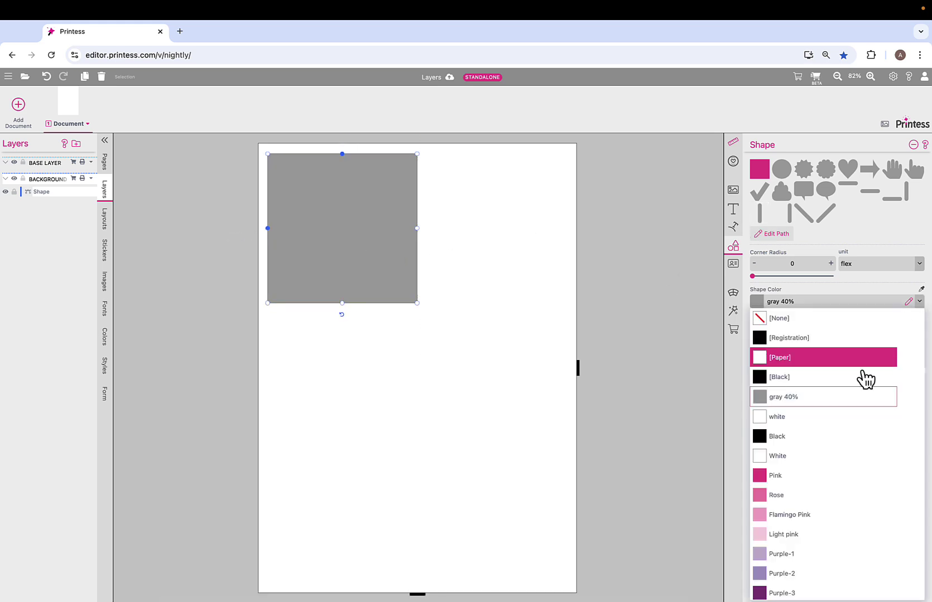
left_click(817, 534)
- Dock the light pink square to the bleed so it covers the whole page, then deselect it
left_click(733, 143)
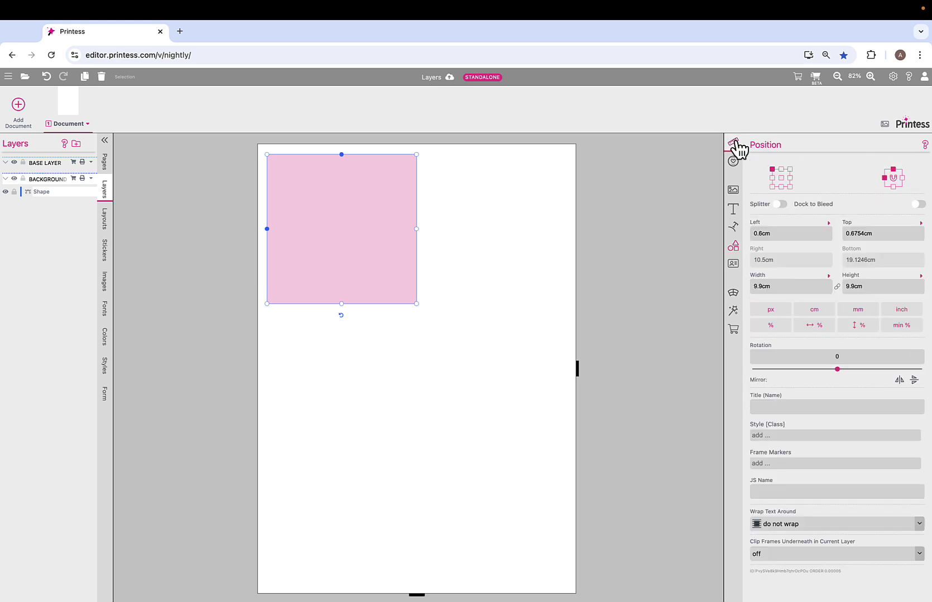
left_click(915, 205)
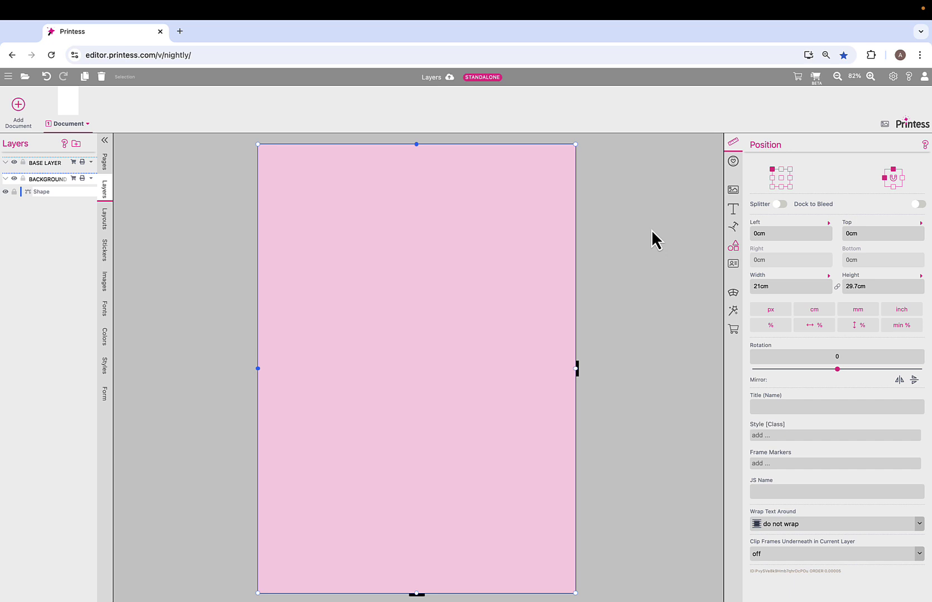
key("ctrl+z")
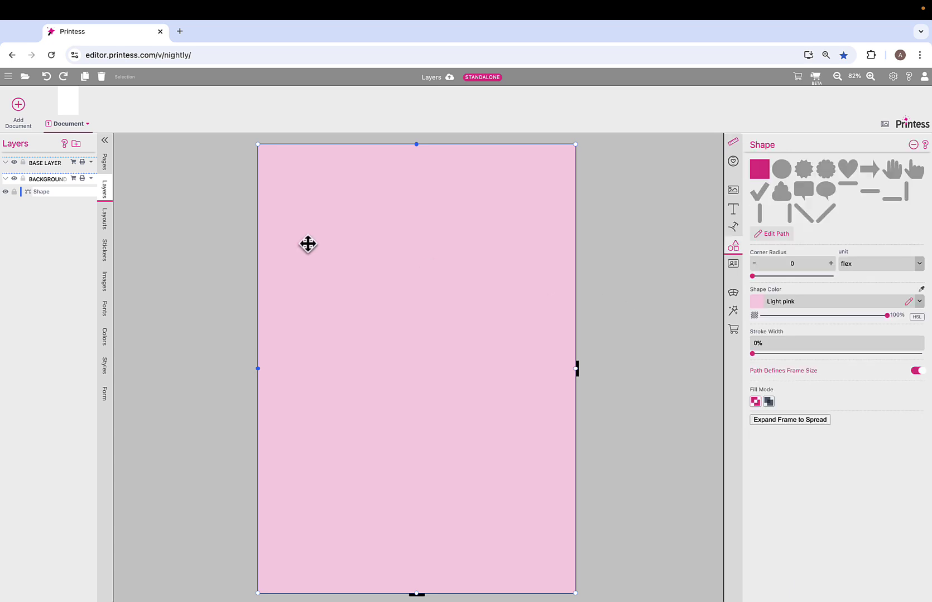
left_click(223, 220)
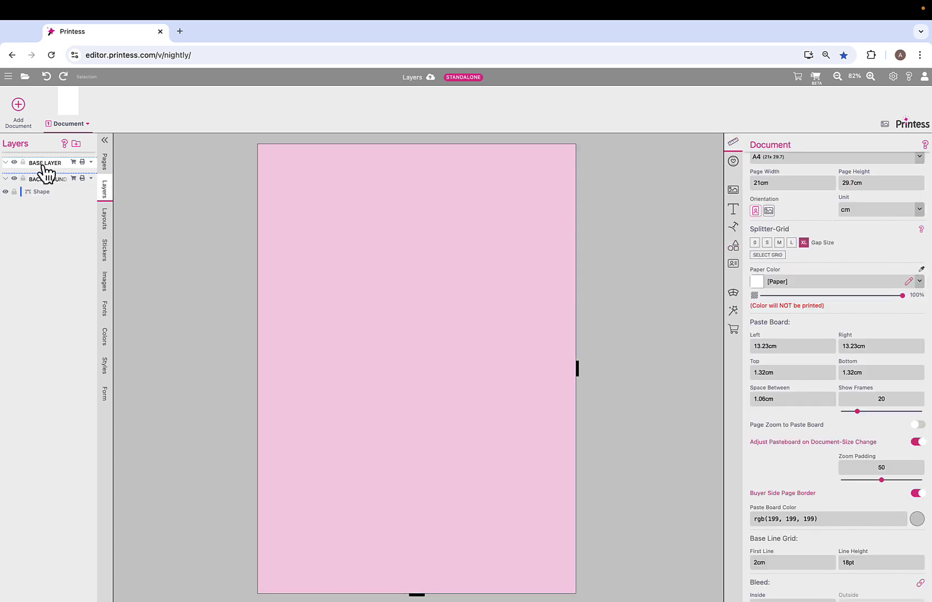
- Add a heart shape to the base layer and place it slightly above the middle of the page
left_click(732, 248)
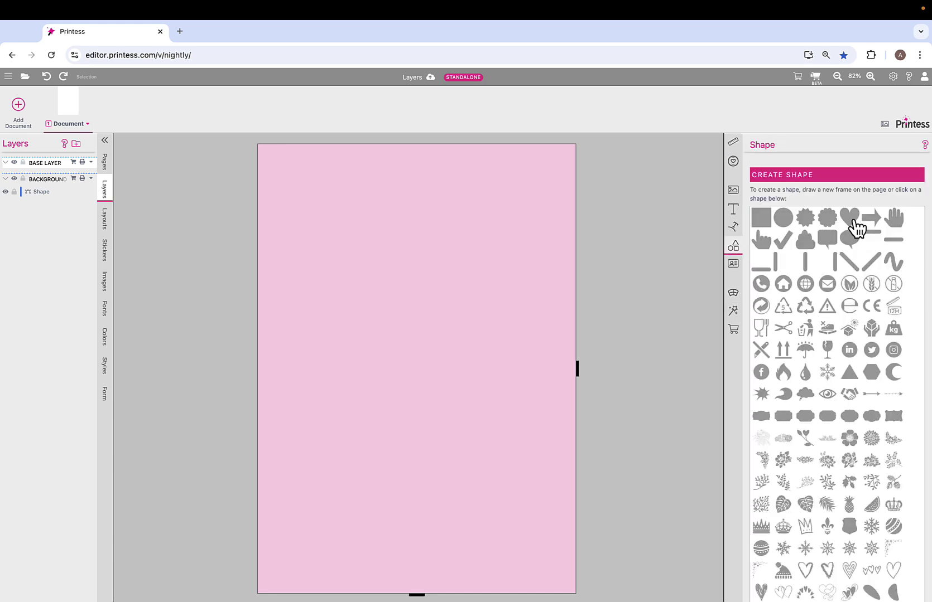
left_click(850, 219)
left_click_drag(345, 252, 376, 346)
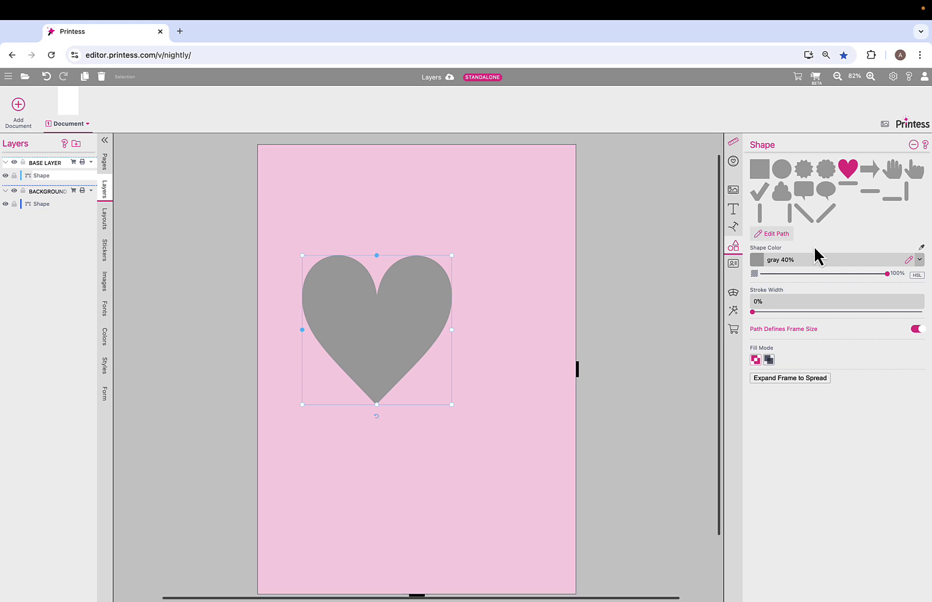
- Color the heart Pink and move it into the lower half of the page
left_click(919, 260)
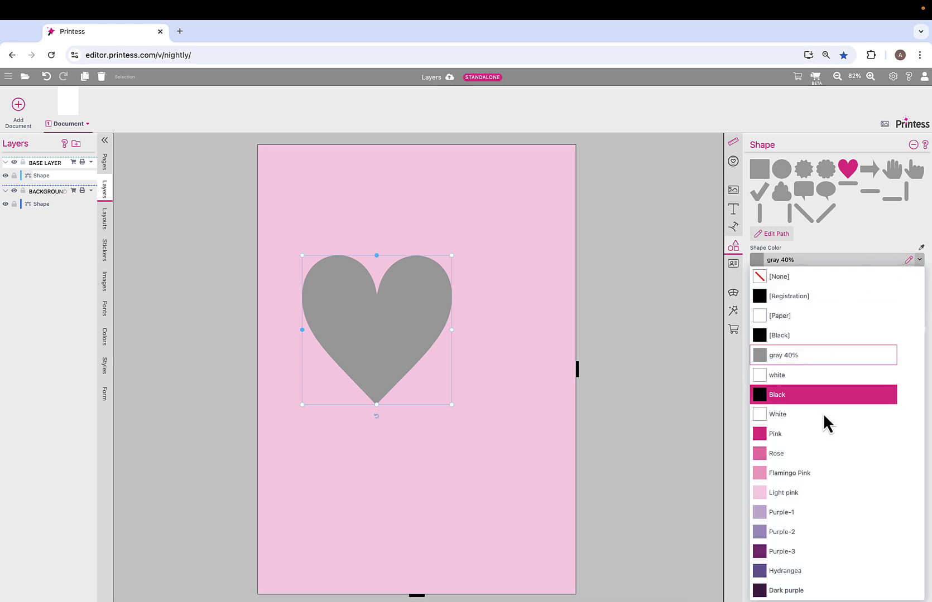
left_click(817, 436)
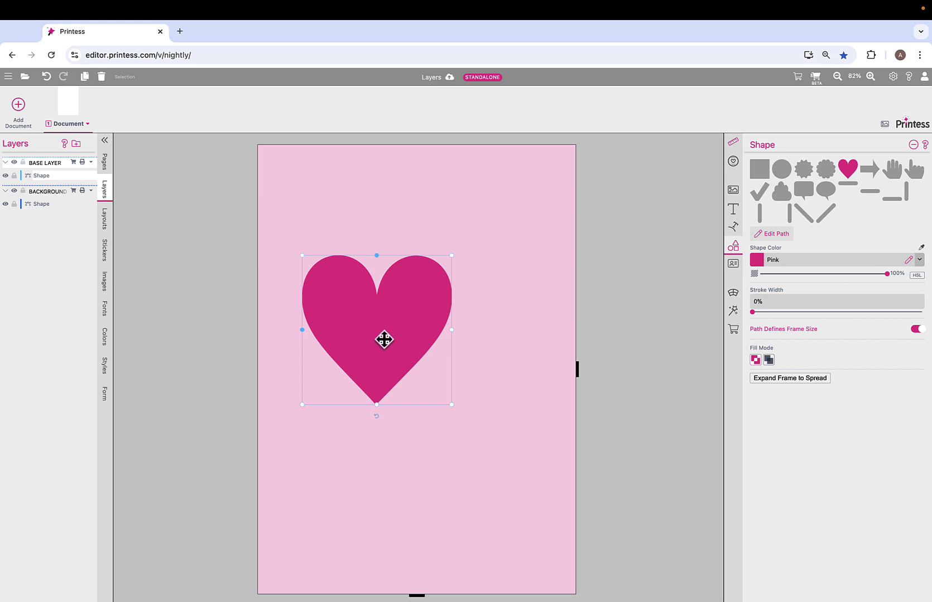
left_click_drag(385, 339, 391, 414)
left_click(640, 358)
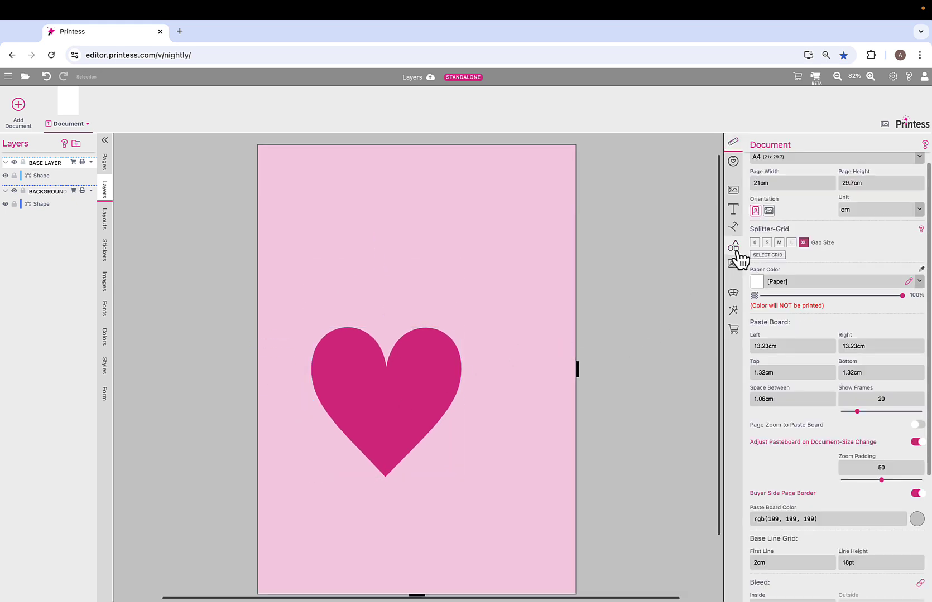
- Add a single-line text frame above the heart and widen it to span nearly the full page width
left_click(733, 212)
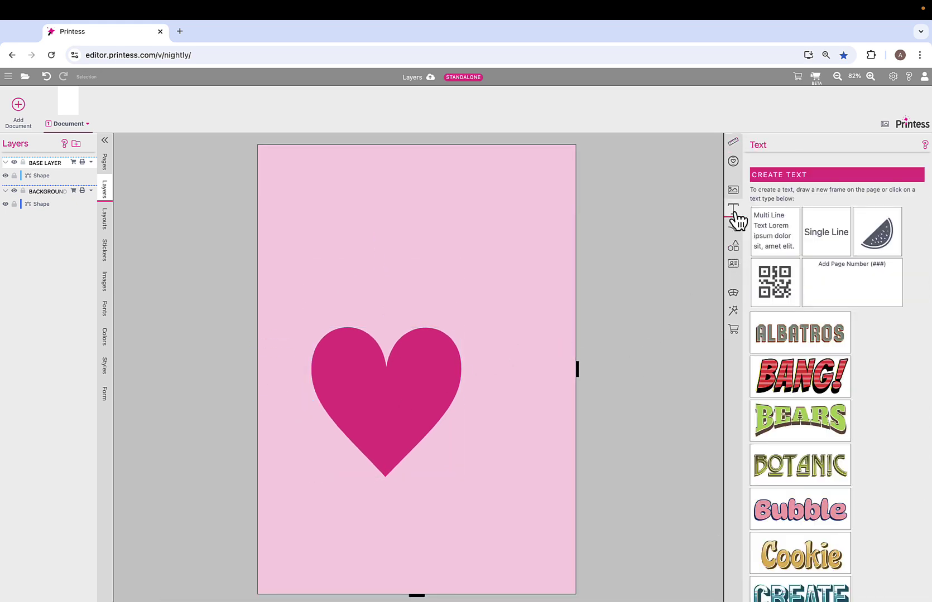
left_click(830, 246)
left_click_drag(387, 194, 557, 249)
left_click_drag(332, 249, 281, 251)
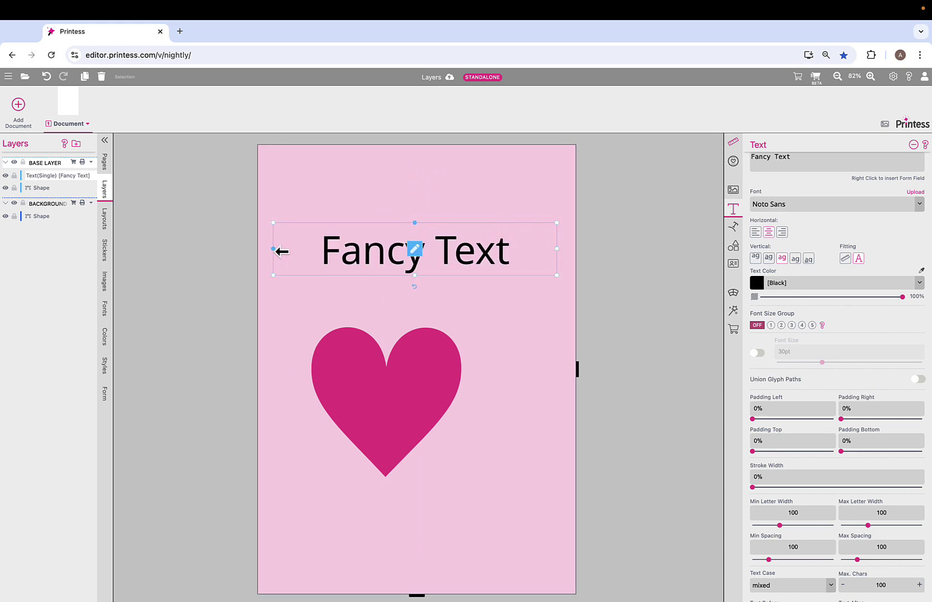
left_click_drag(481, 258, 480, 265)
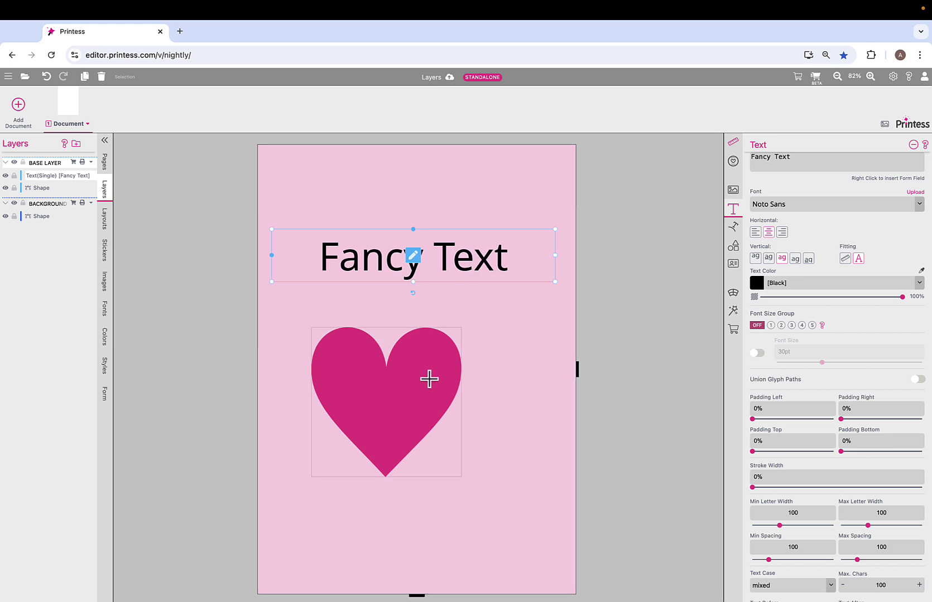
- Center the heart horizontally on the page, just below the text
left_click(401, 398)
left_click_drag(402, 398, 432, 383)
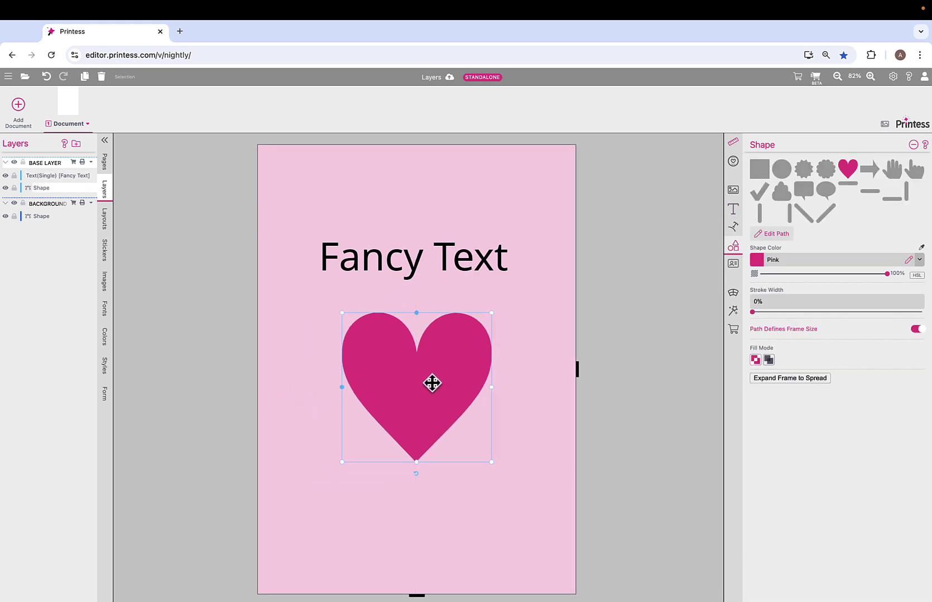
left_click(362, 338)
left_click(163, 233)
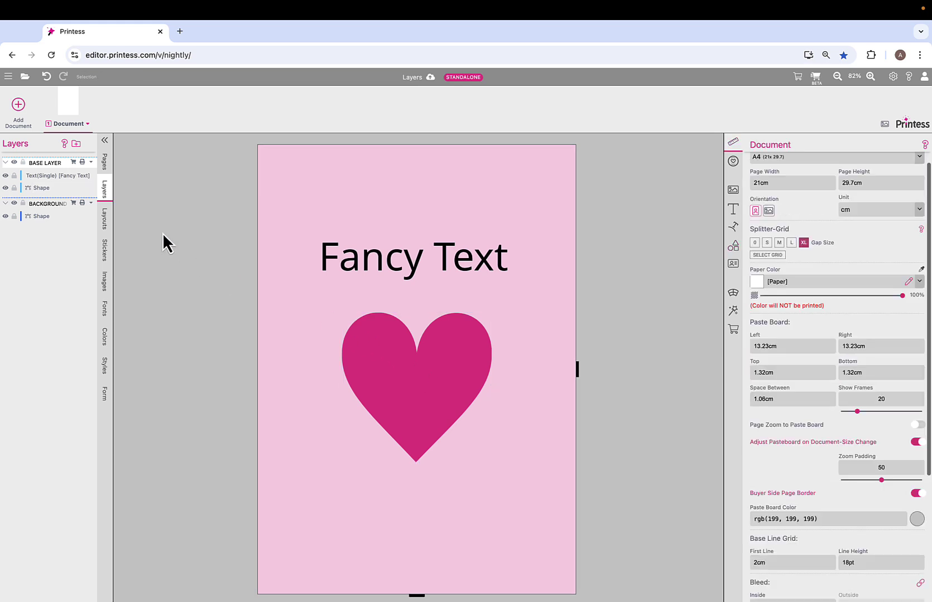
- Create a new layer named "toplayer" and move it above the base layer in the layer order
left_click(76, 144)
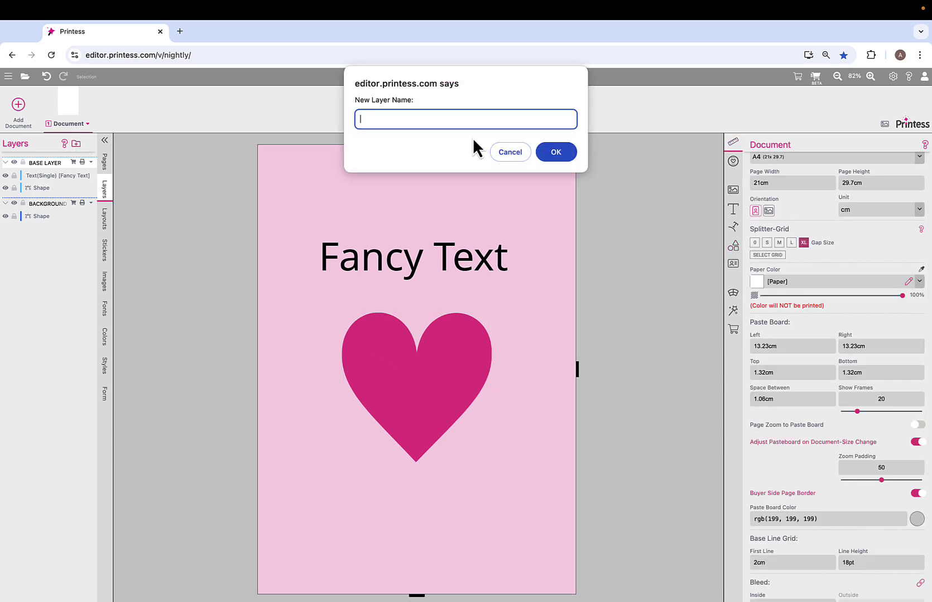
type("toplayer")
left_click(570, 152)
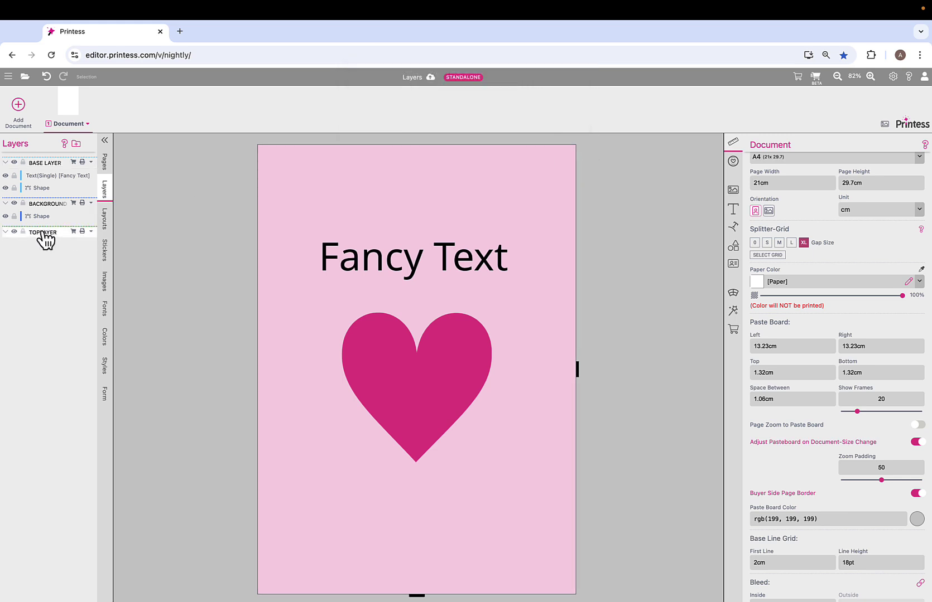
left_click_drag(44, 232, 42, 158)
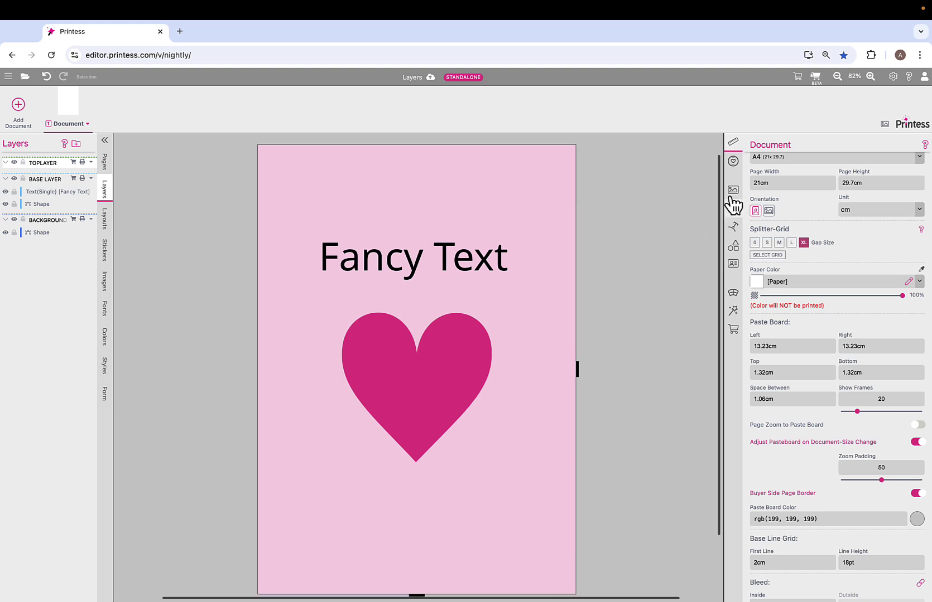
- Add a rectangle shape to the toplayer layer and resize it into a wide, flat banner along the page's upper edge
left_click(733, 247)
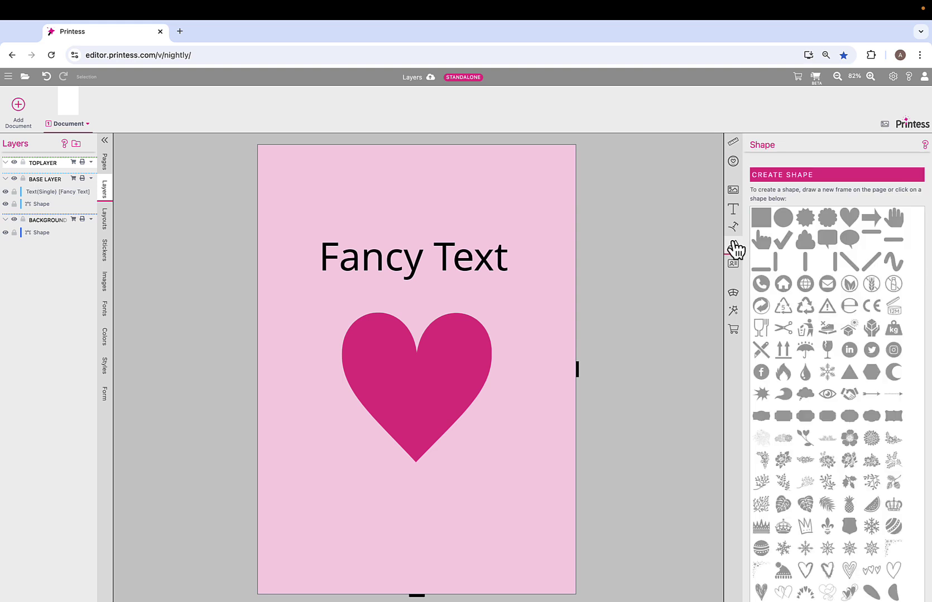
left_click(762, 222)
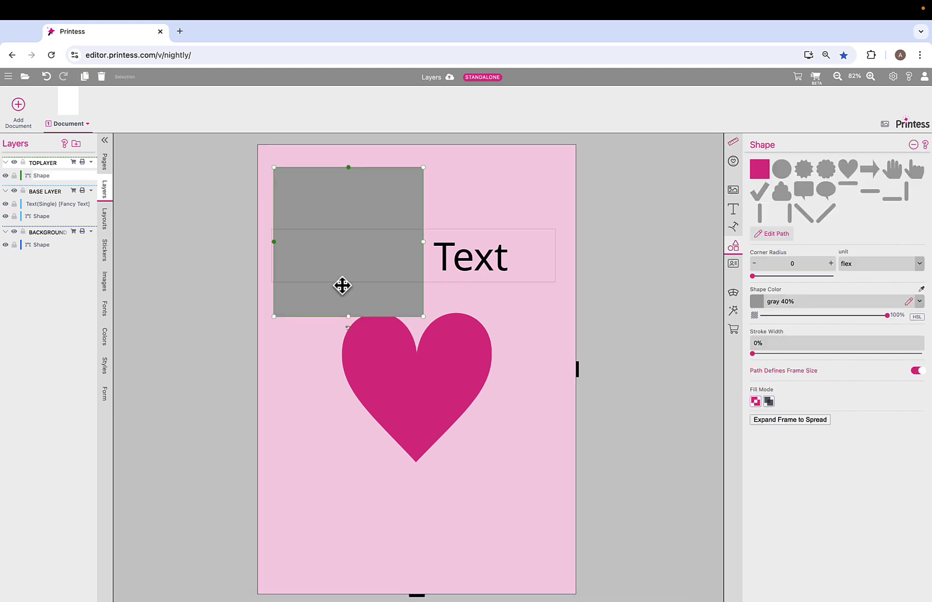
left_click_drag(348, 315, 564, 184)
mouse_move(415, 186)
left_mouse_down()
mouse_move(414, 203)
mouse_move(415, 189)
left_mouse_up()
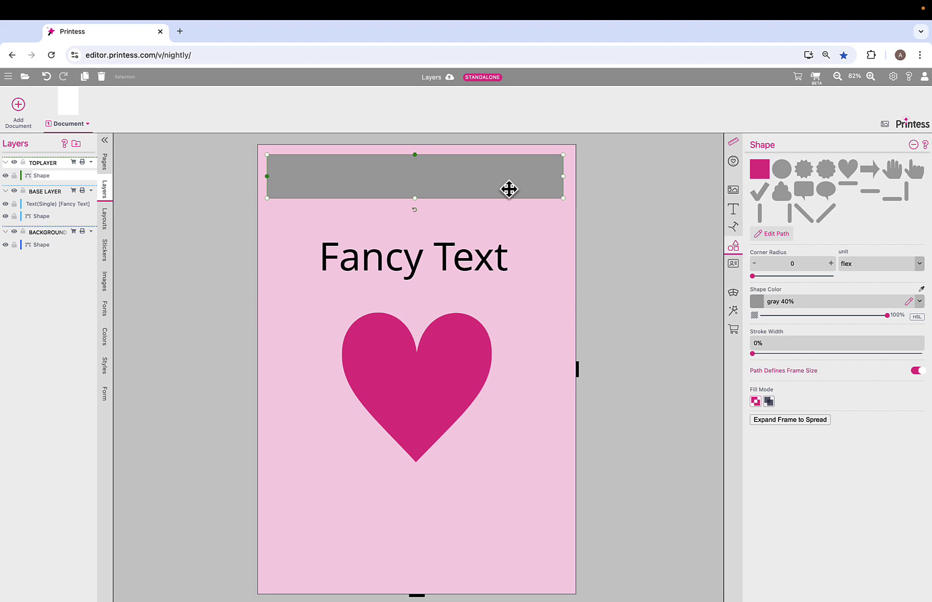
- Add single-line text as a feature of the gray banner frame, reading "non printing area"
left_click(732, 209)
left_click(808, 237)
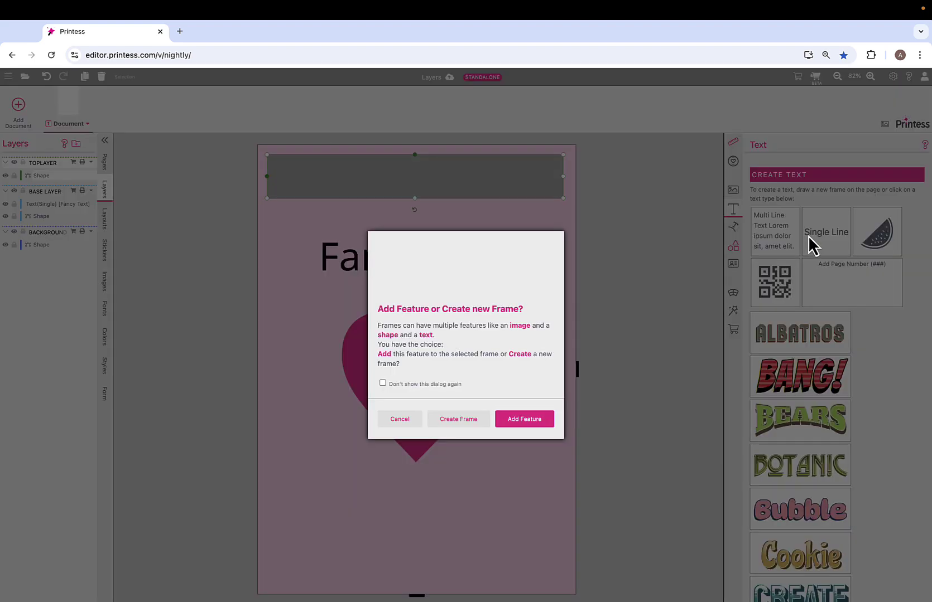
left_click(532, 419)
left_click(415, 178)
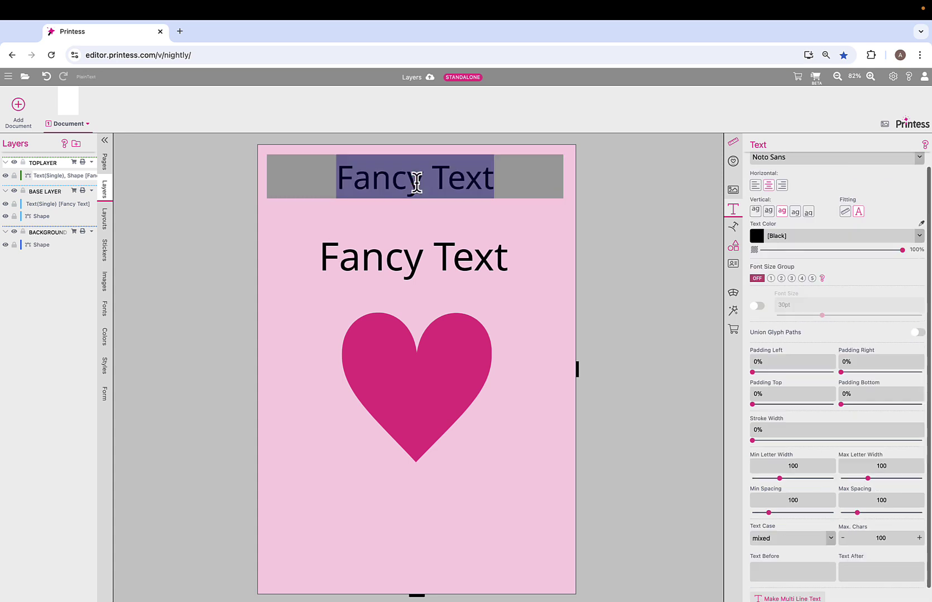
type("non ")
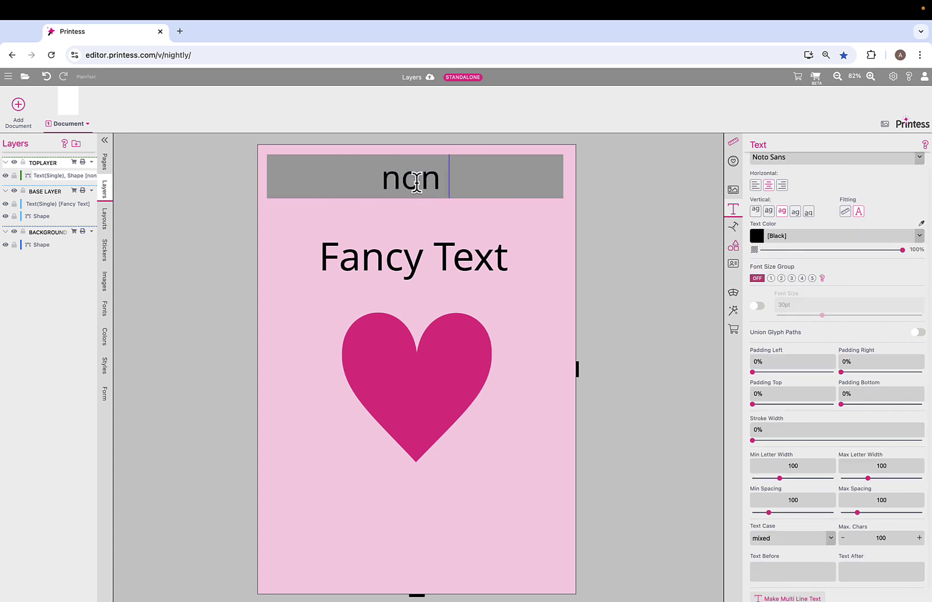
type("printing area")
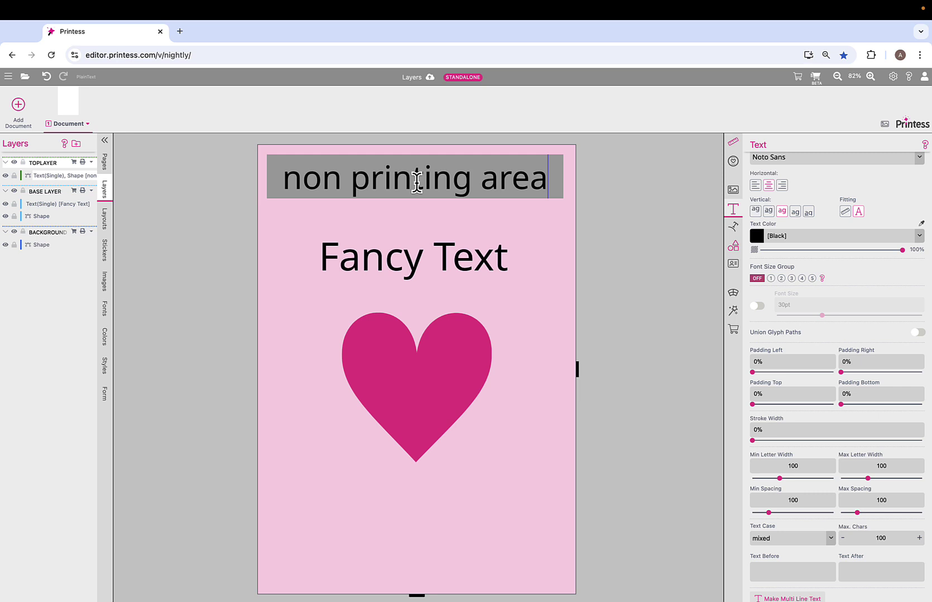
left_click(622, 238)
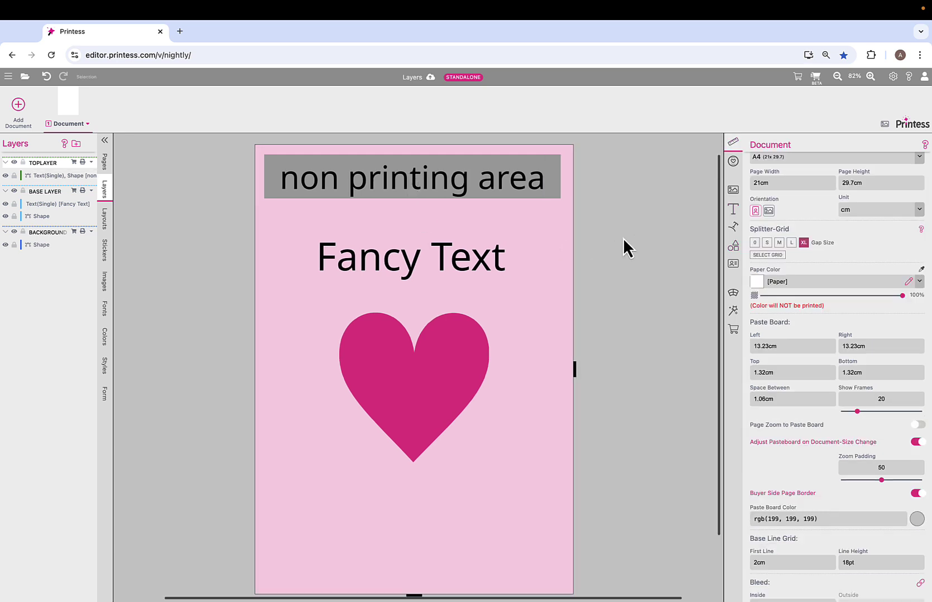
- Preview the document in the buyer view, return to the editor and hide the toplayer layer
left_click(816, 79)
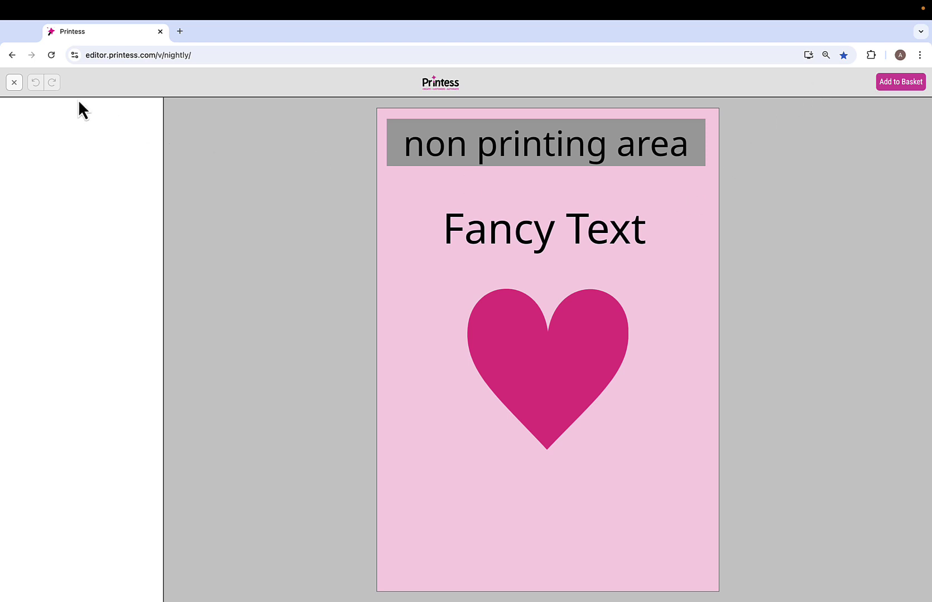
left_click(11, 84)
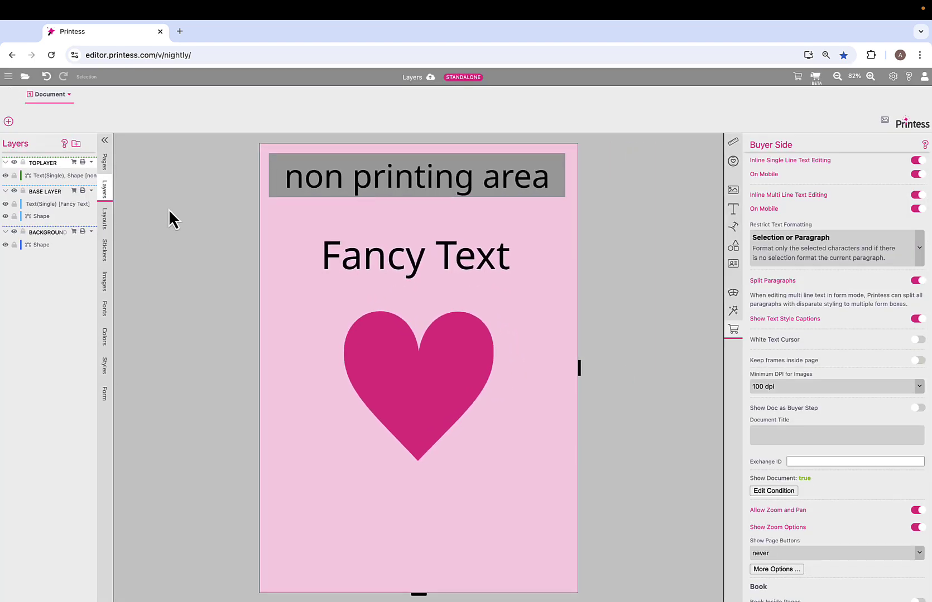
left_click(14, 162)
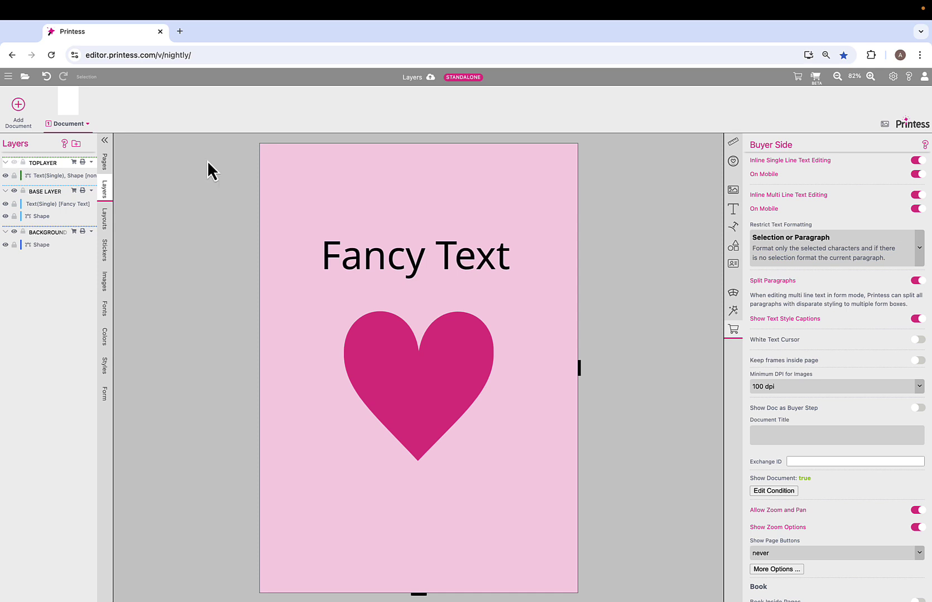
- Check the buyer view with toplayer hidden, return to the editor, and make toplayer visible but excluded from printing
left_click(817, 78)
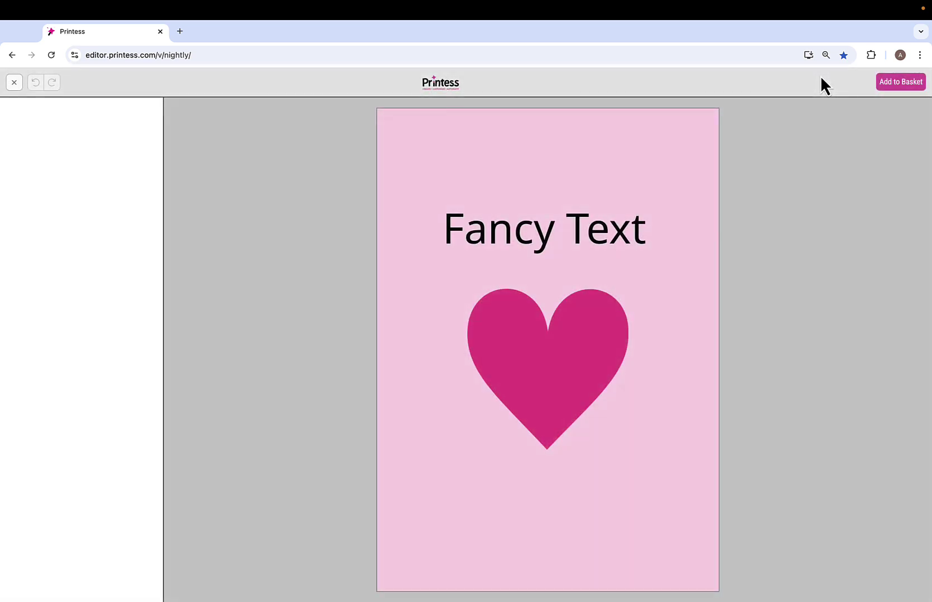
left_click(15, 83)
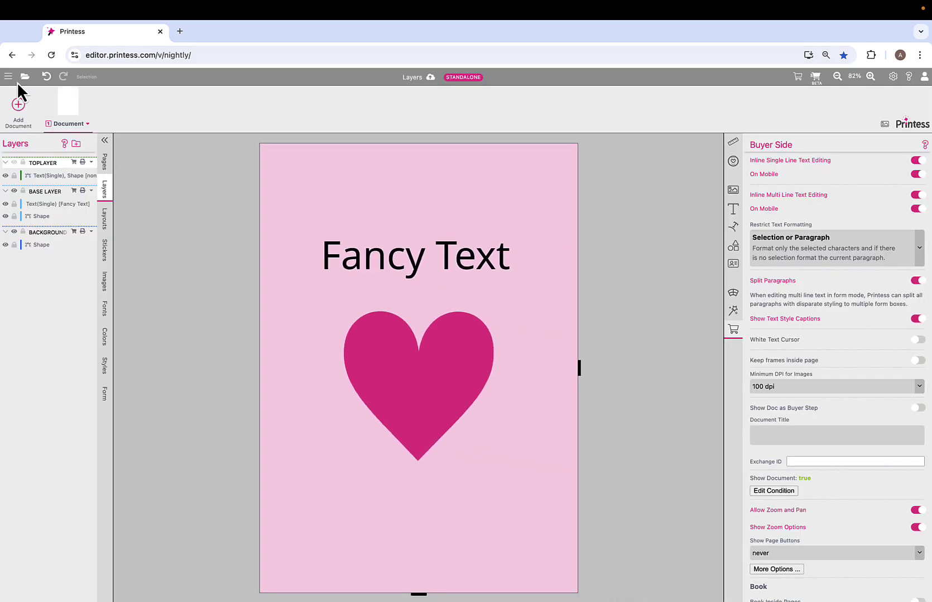
left_click(15, 163)
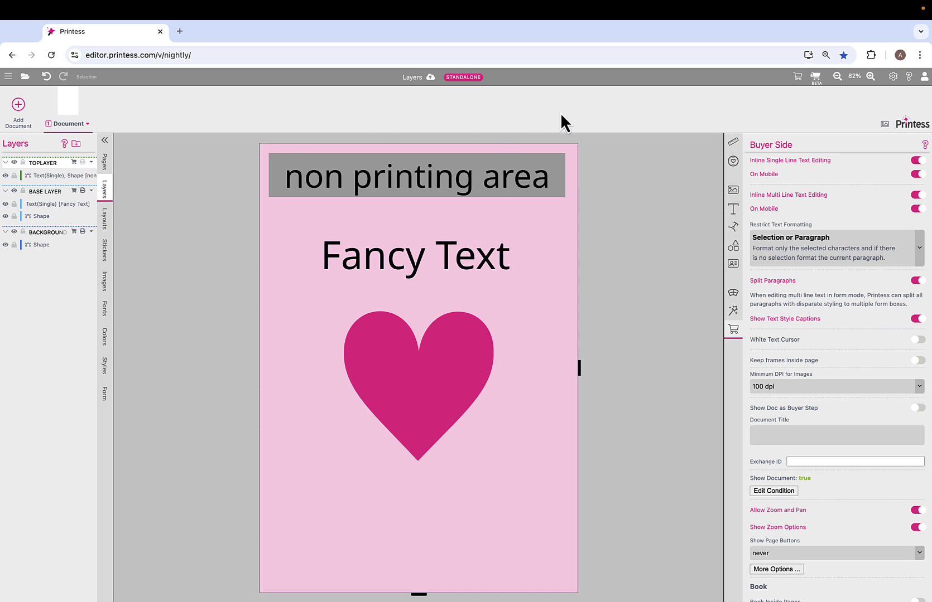
- Preview the document in the buyer view, render its production PDF for comparison, and return to the editor
left_click(816, 78)
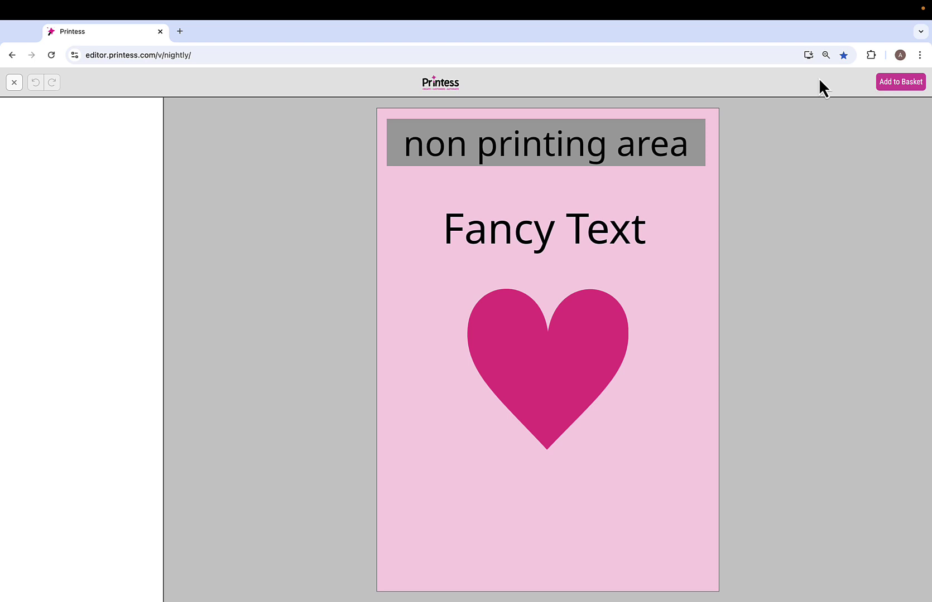
left_click(14, 83)
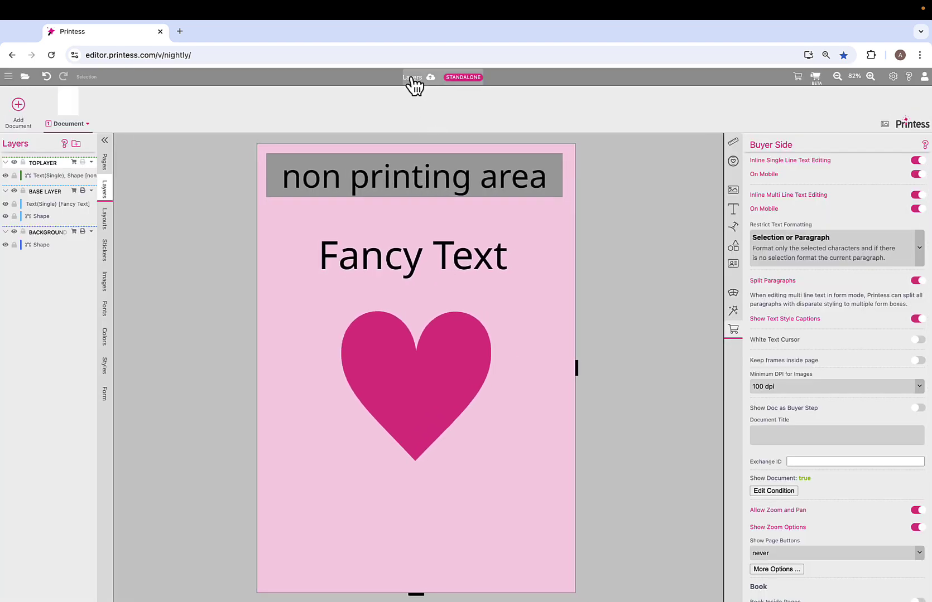
left_click(414, 77)
left_click(444, 224)
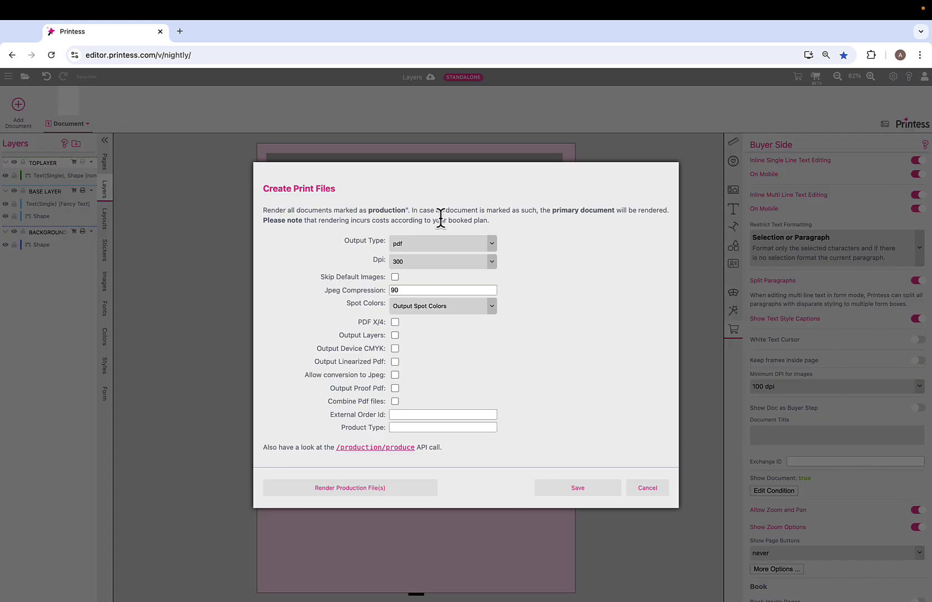
left_click(332, 490)
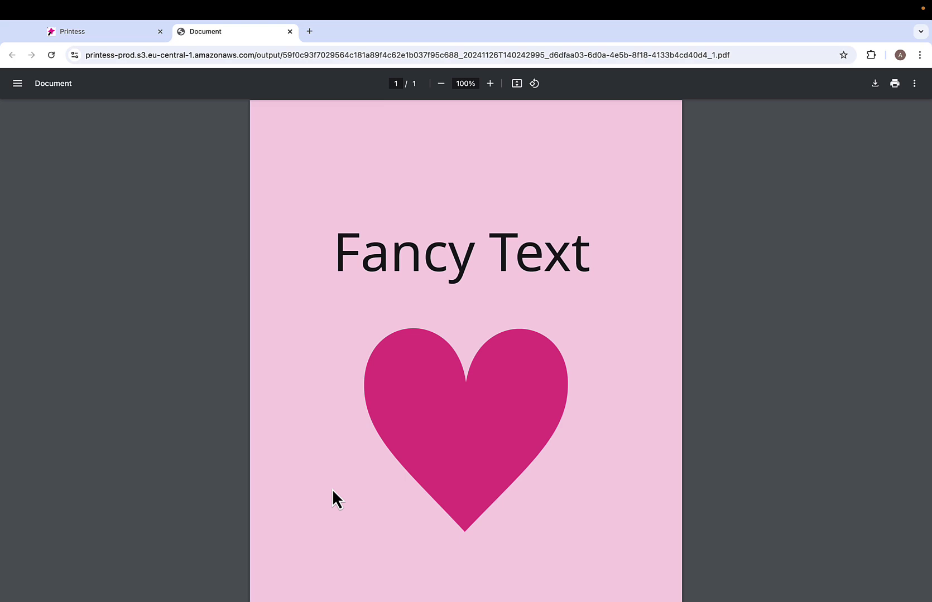
left_click(289, 31)
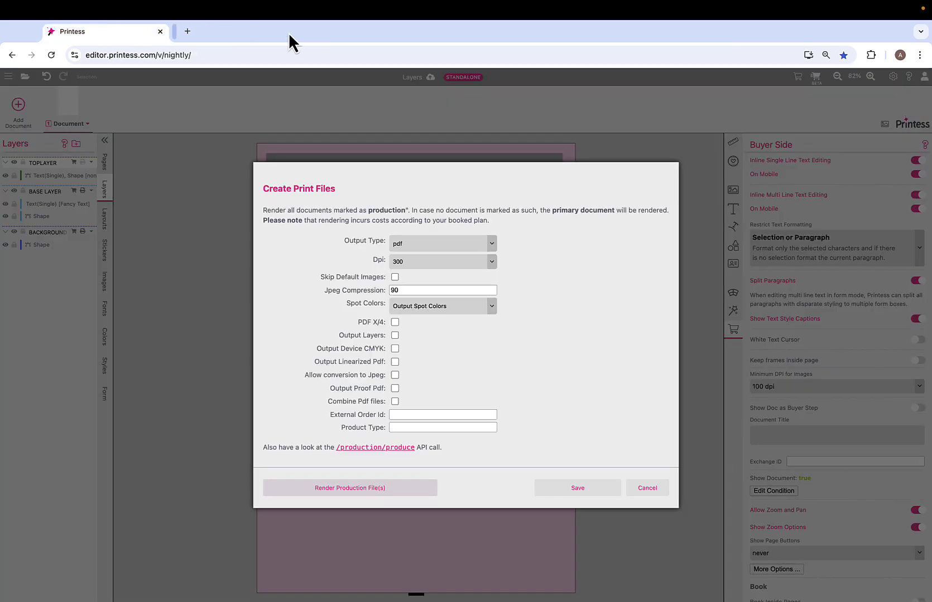
left_click(647, 490)
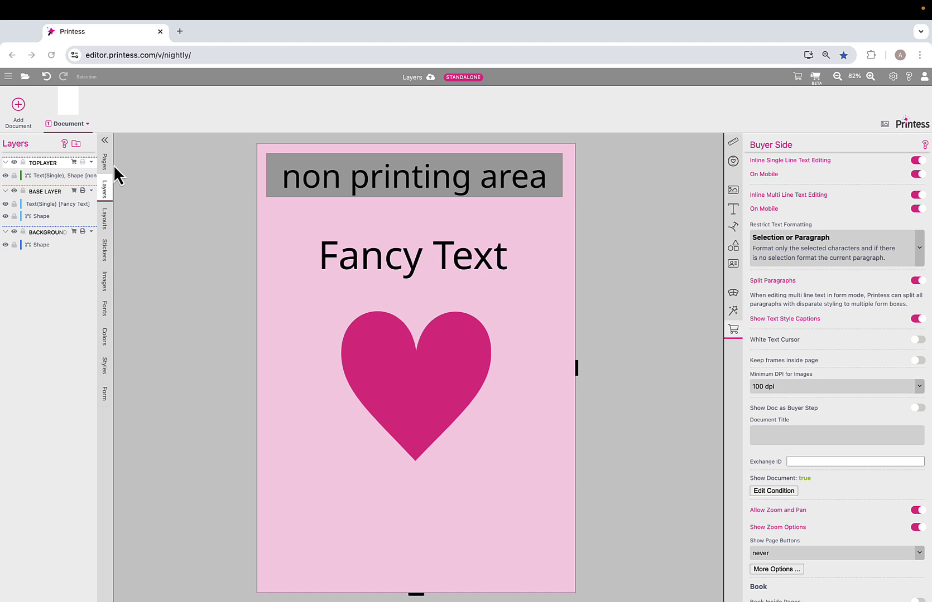
- Turn printing back on for toplayer, hide the layer from buyers, and check the result in the buyer view
left_click(84, 165)
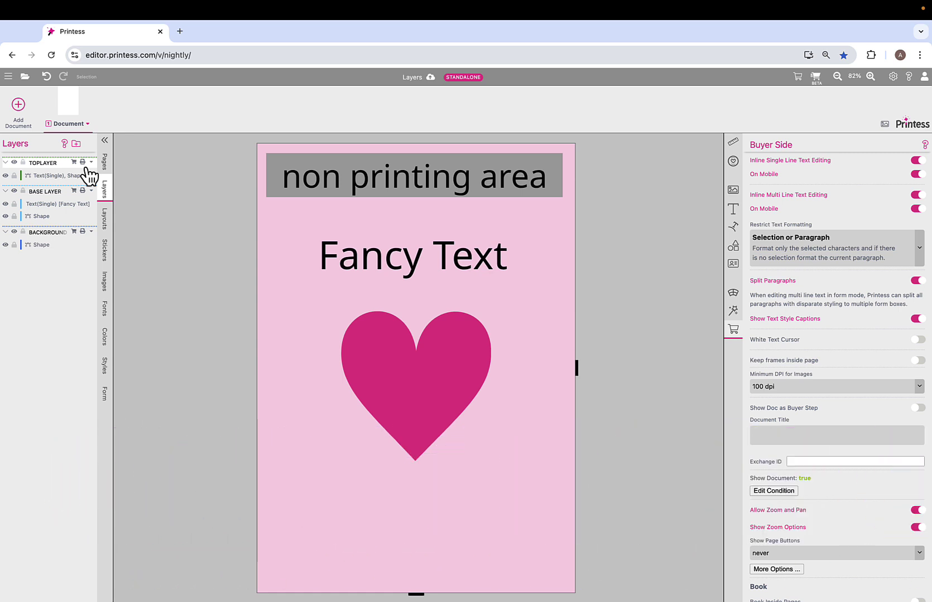
scroll(86, 175, "right", 1)
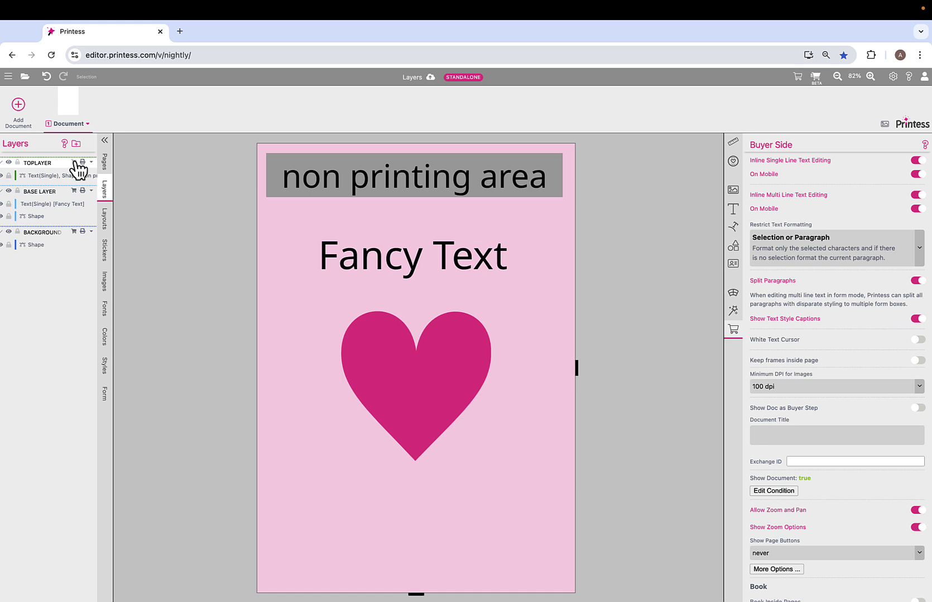
left_click(815, 77)
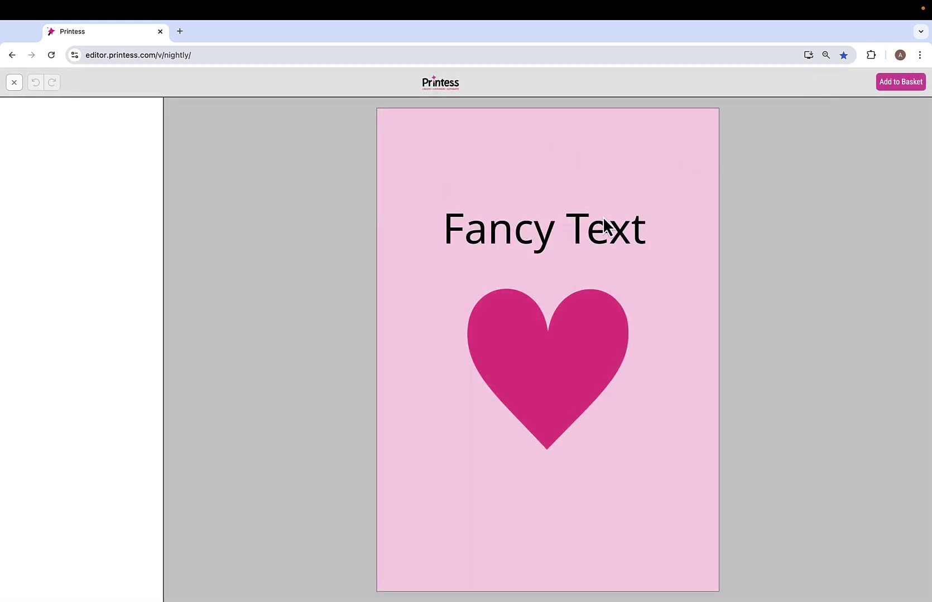
left_click(14, 84)
- Render the production PDF with toplayer hidden from buyers, inspect it, and close the print file dialog
left_click(418, 84)
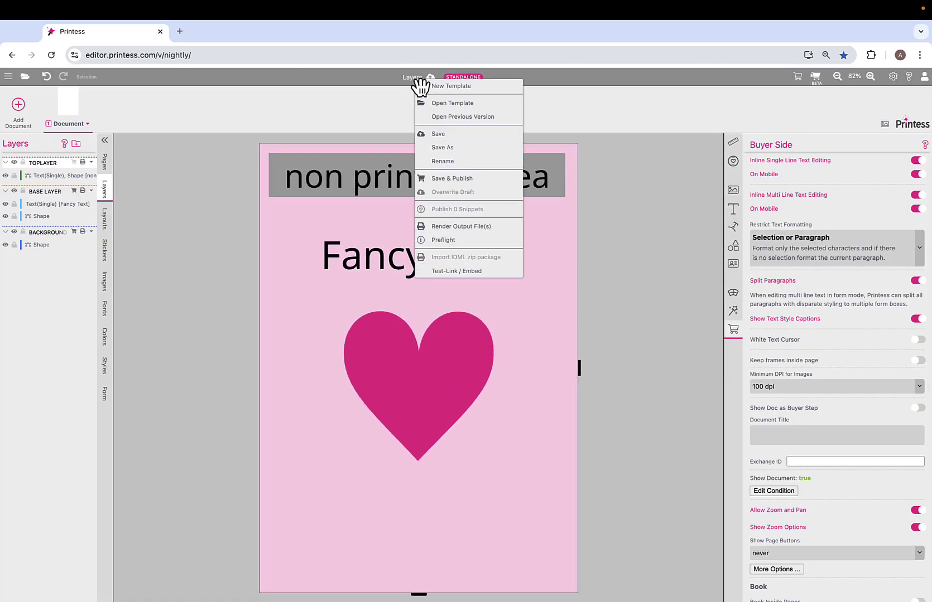
left_click(461, 226)
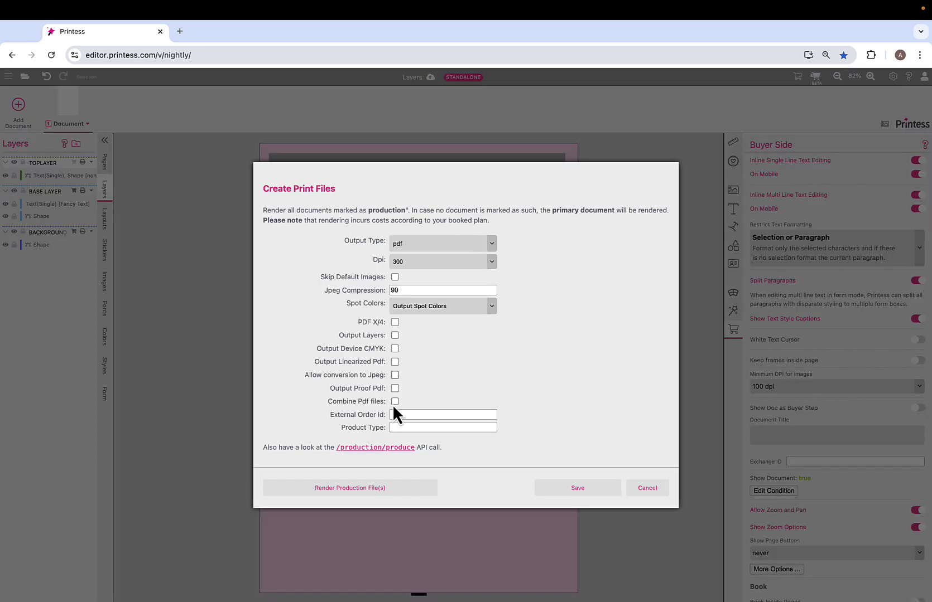
left_click(350, 488)
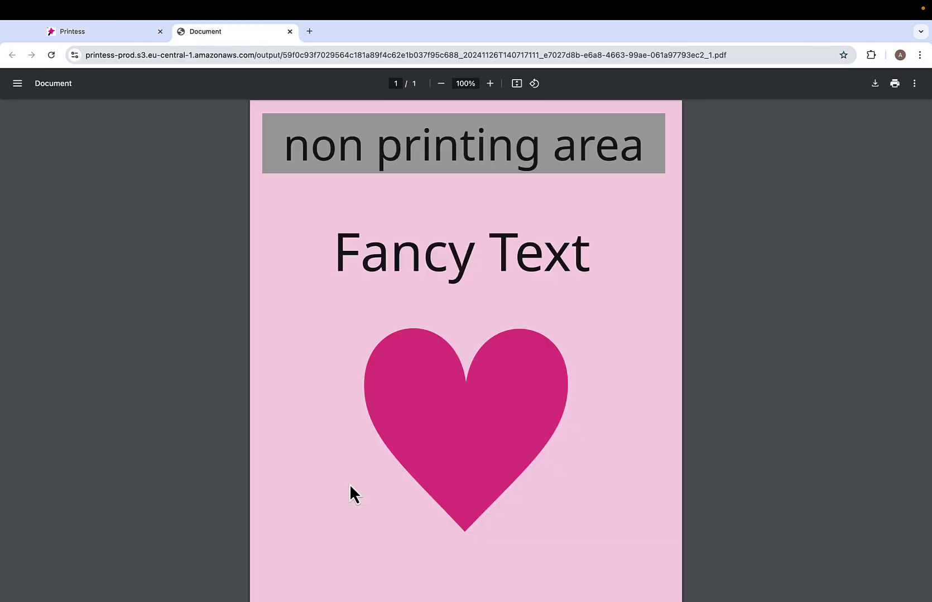
left_click(289, 33)
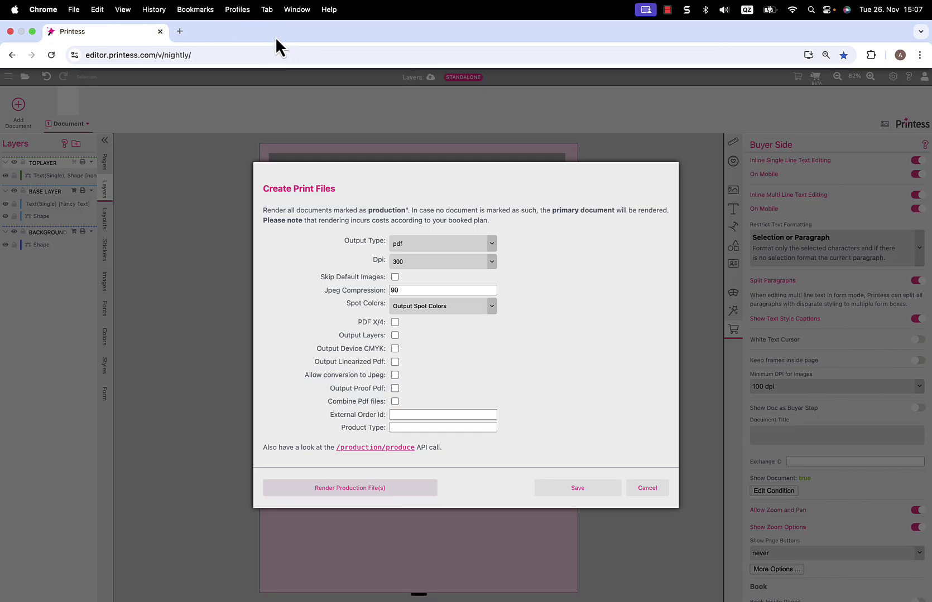
left_click(646, 490)
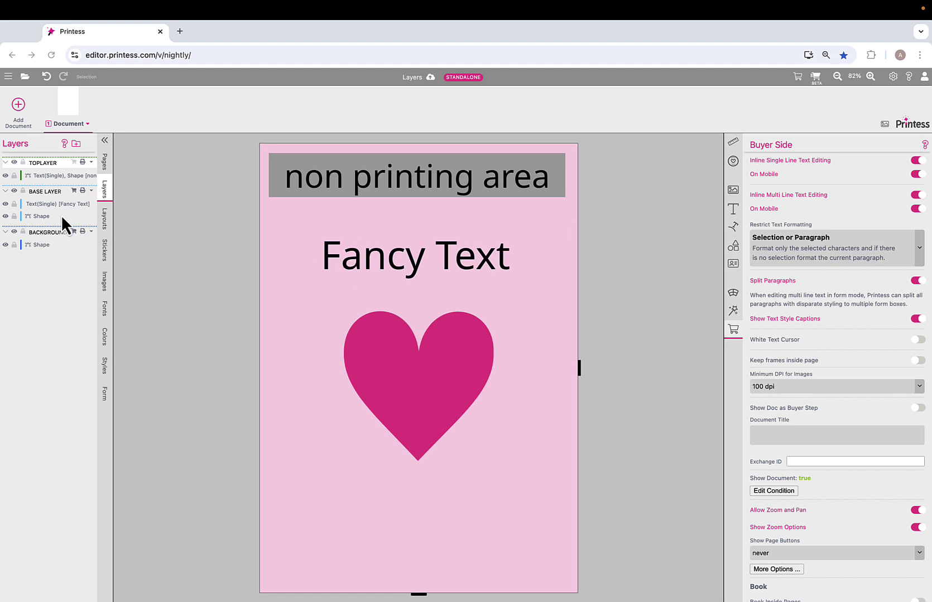
- Give the heart shape in the base layer the title "heart"
left_click(44, 217)
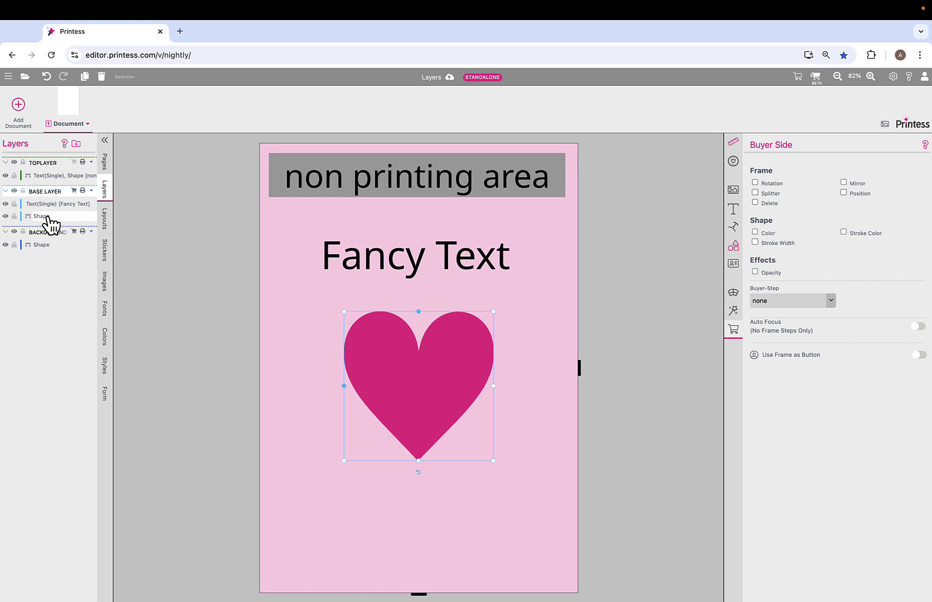
right_click(50, 224)
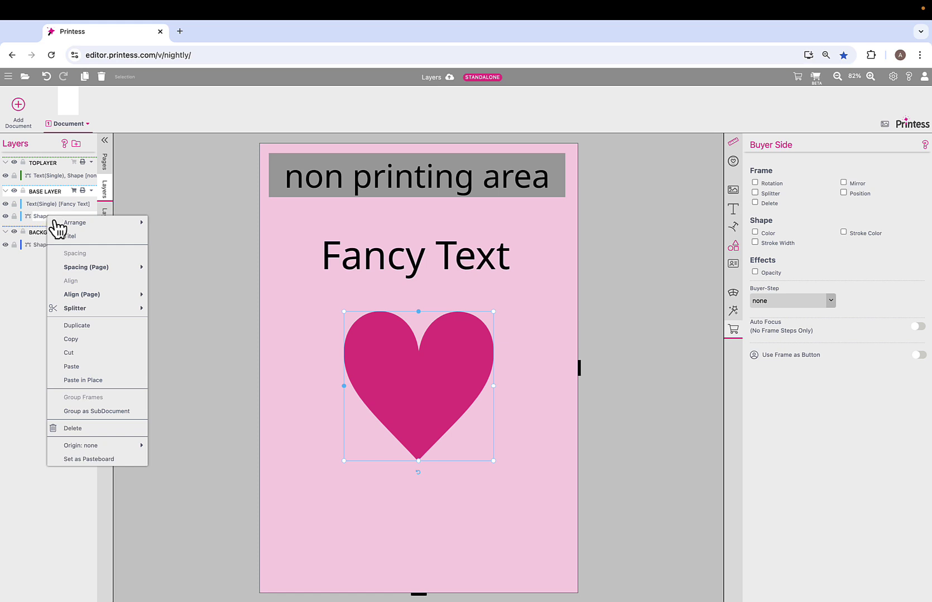
left_click(97, 241)
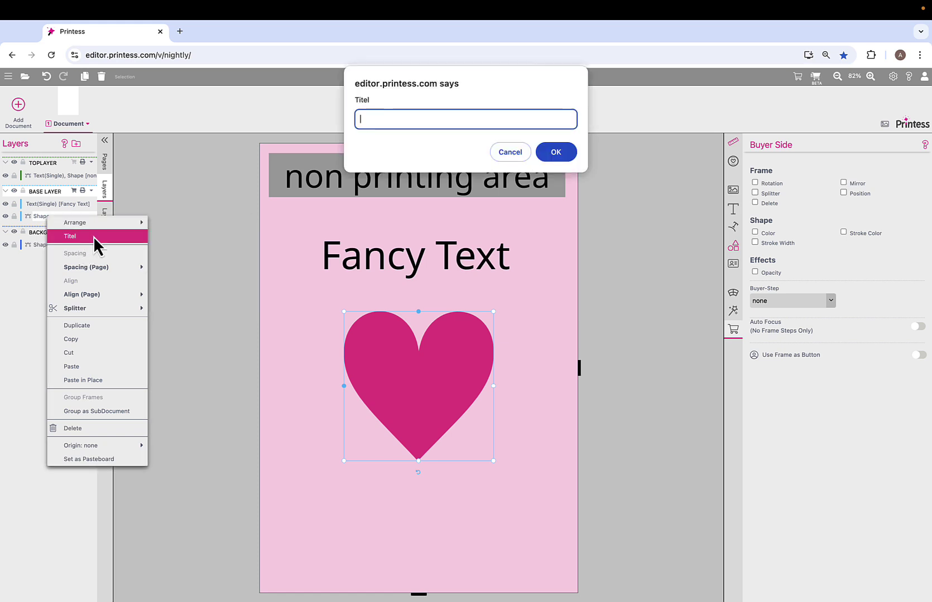
type("heart")
left_click(568, 156)
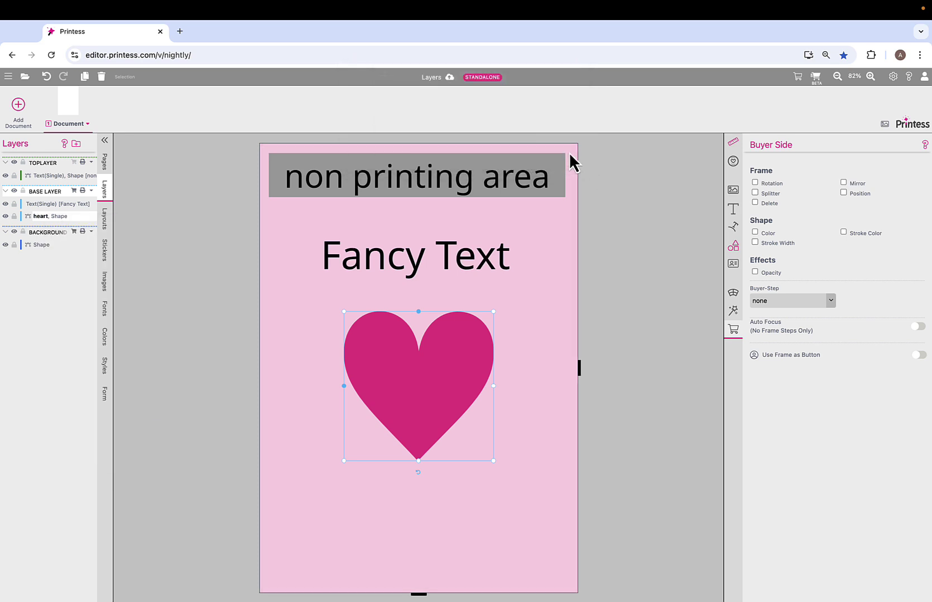
- Give the Fancy Text frame in the base layer the title "headline"
left_click(48, 205)
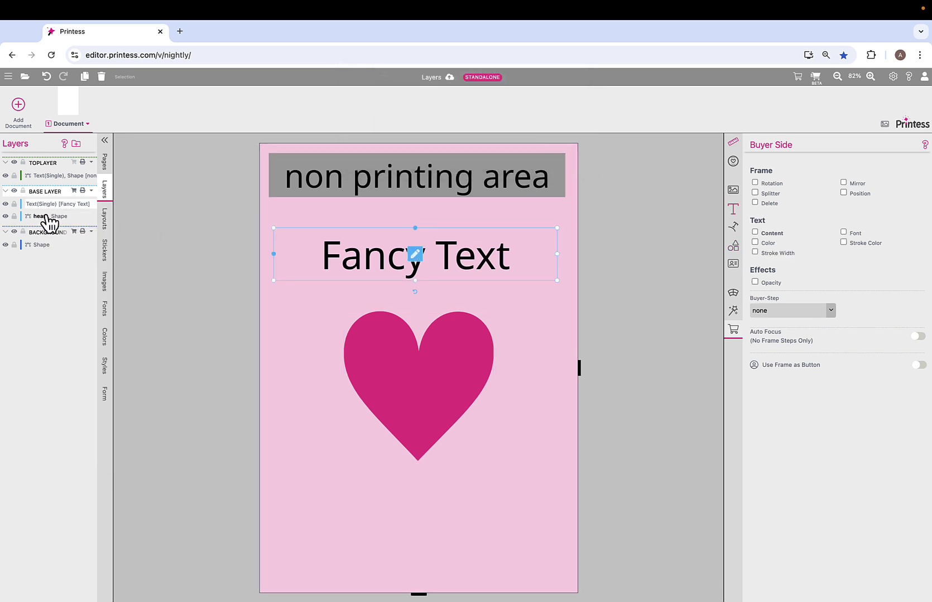
left_click(47, 217)
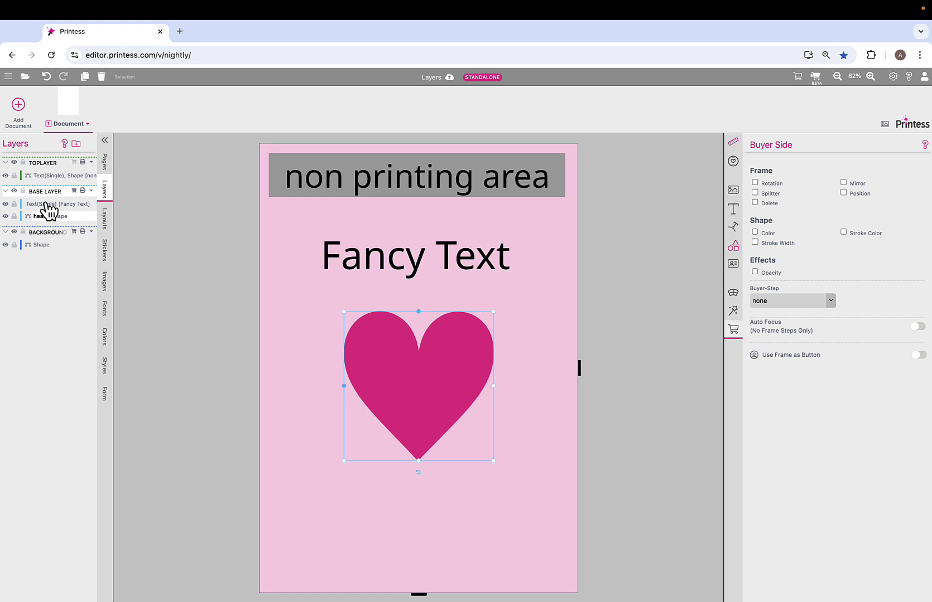
left_click(47, 204)
left_click(47, 217)
left_click(47, 205)
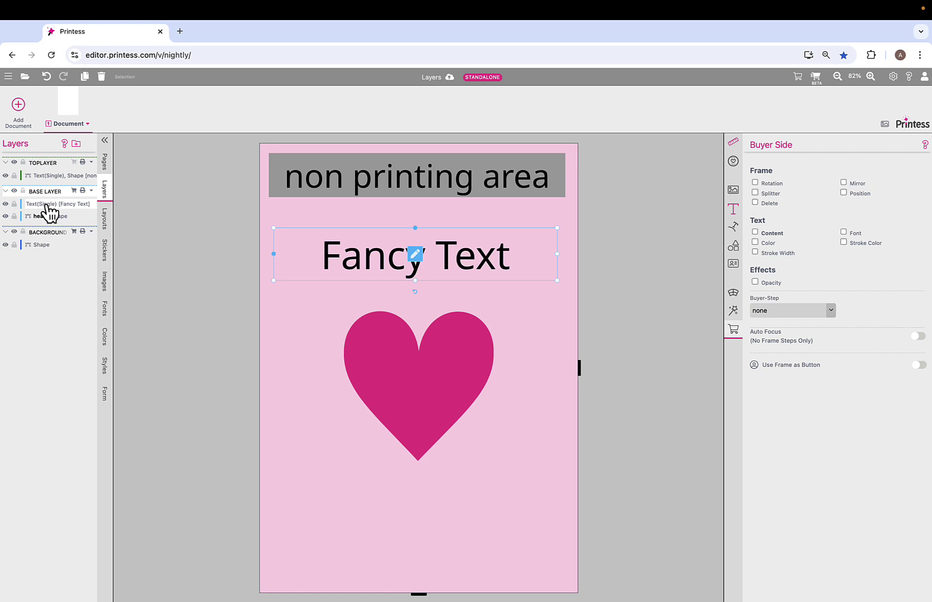
right_click(52, 205)
mouse_move(98, 260)
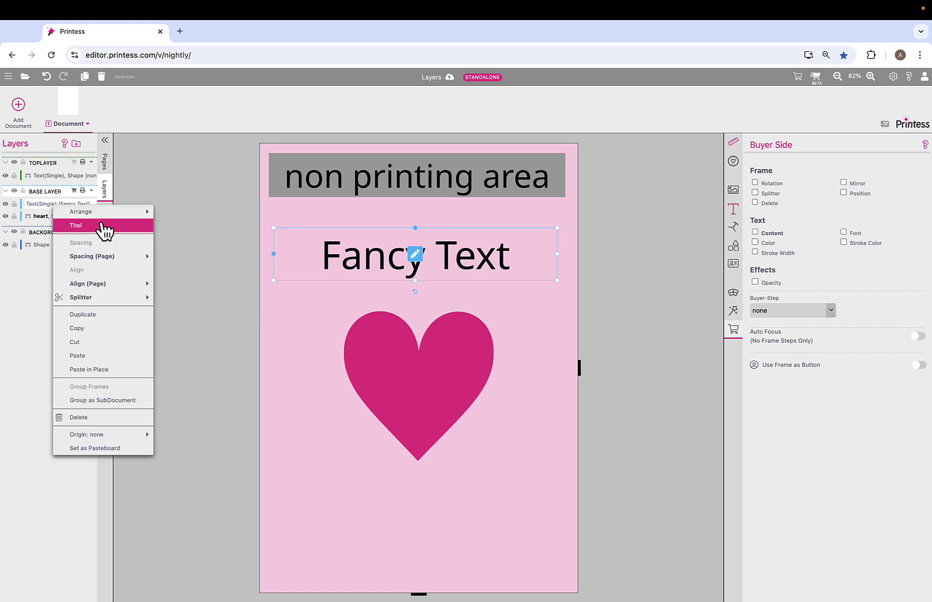
left_click(100, 227)
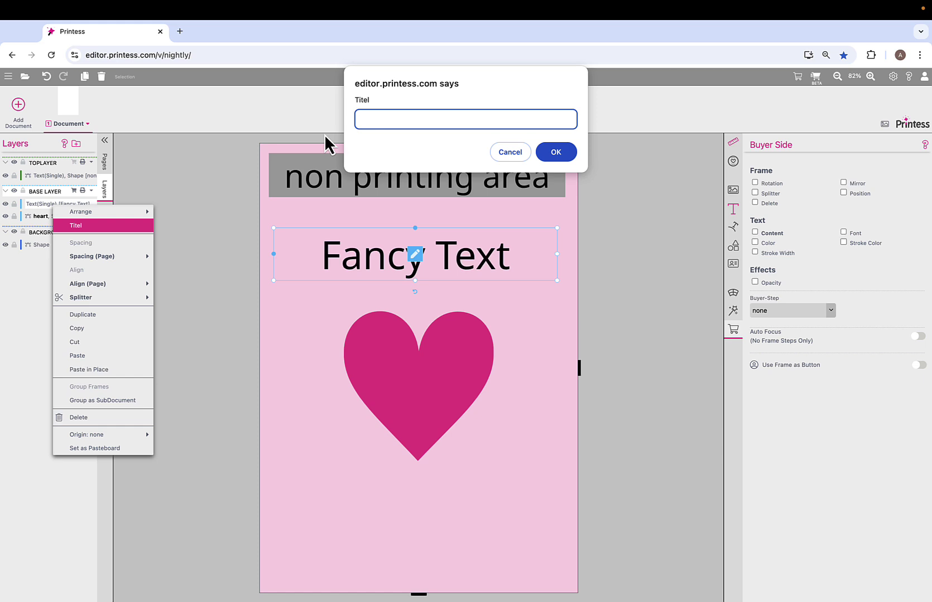
type("headline")
left_click(555, 152)
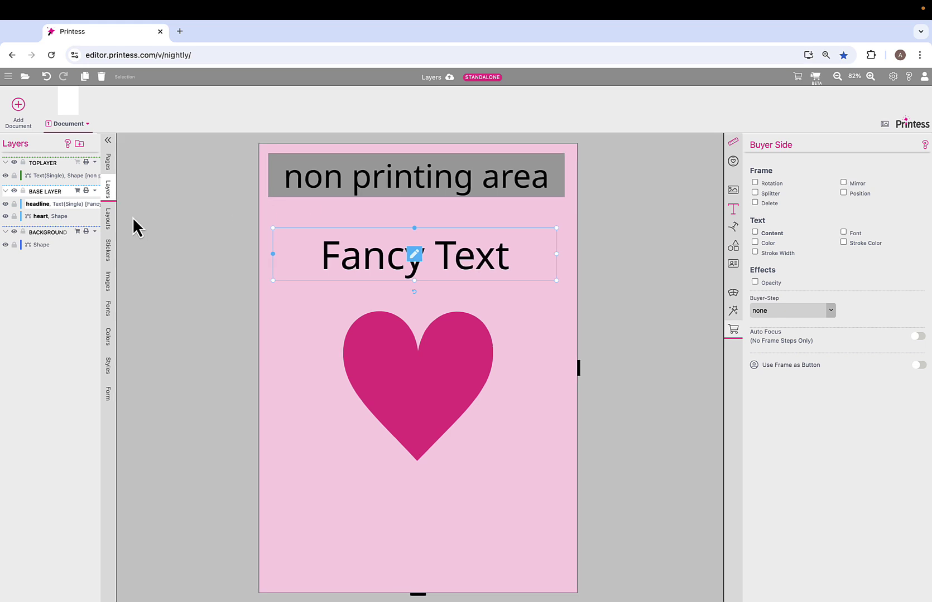
- Add a layout snippet group and assign it the tag printess-canvas-portrait
left_click(109, 222)
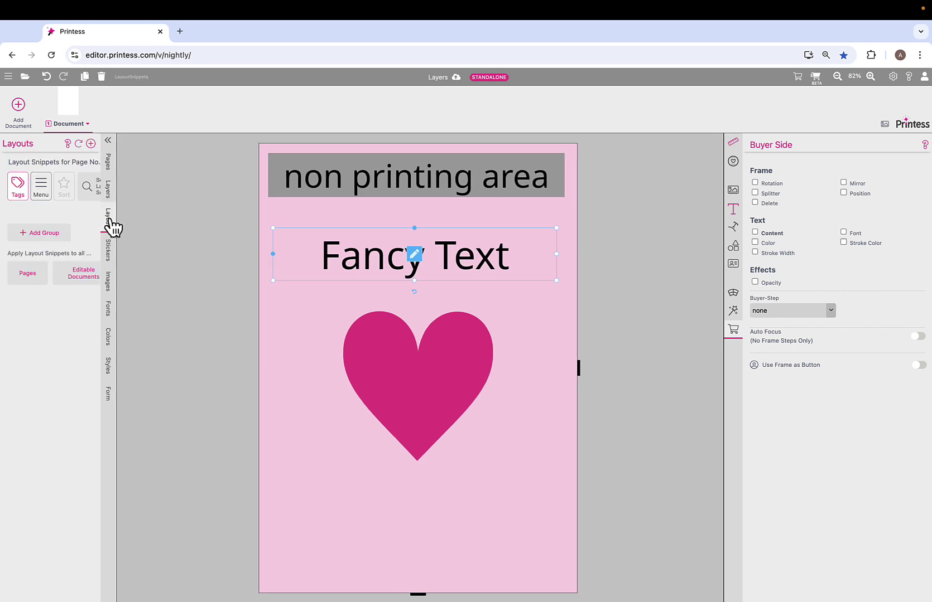
left_click(56, 233)
left_click(48, 243)
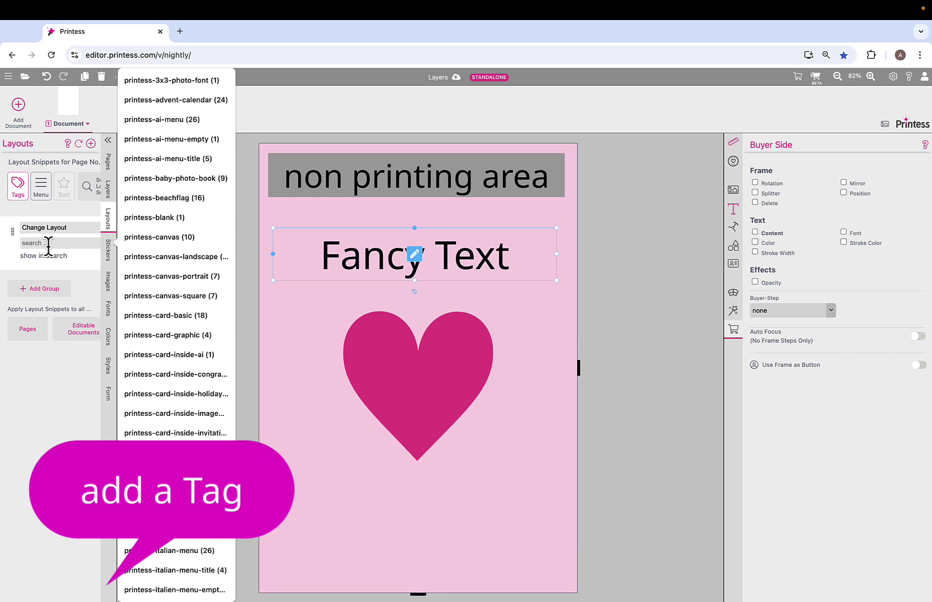
left_click(173, 282)
- Browse the printess-canvas-portrait layout snippets and apply the Portrait4 layout to the page
left_click(56, 271)
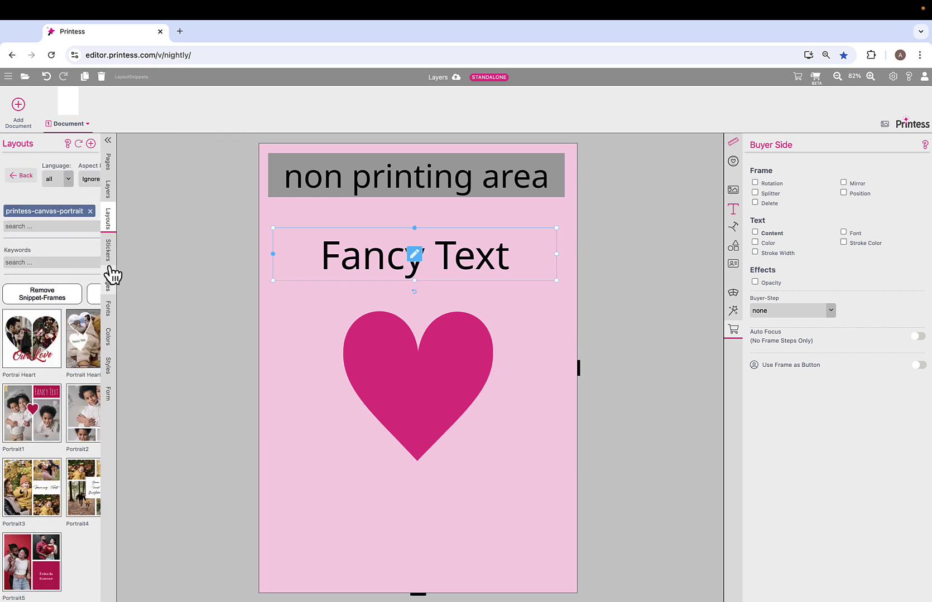
left_click_drag(116, 262, 176, 268)
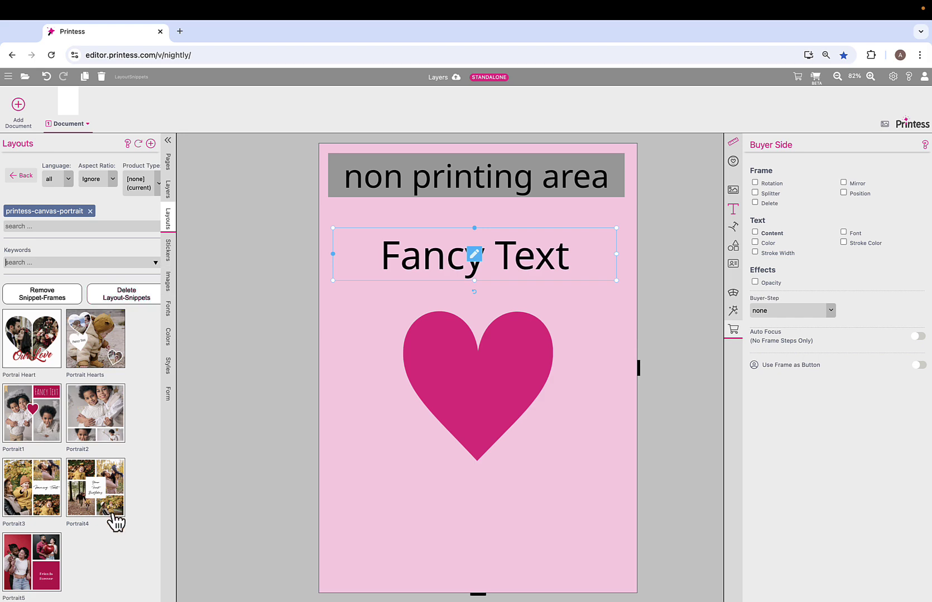
left_click(115, 479)
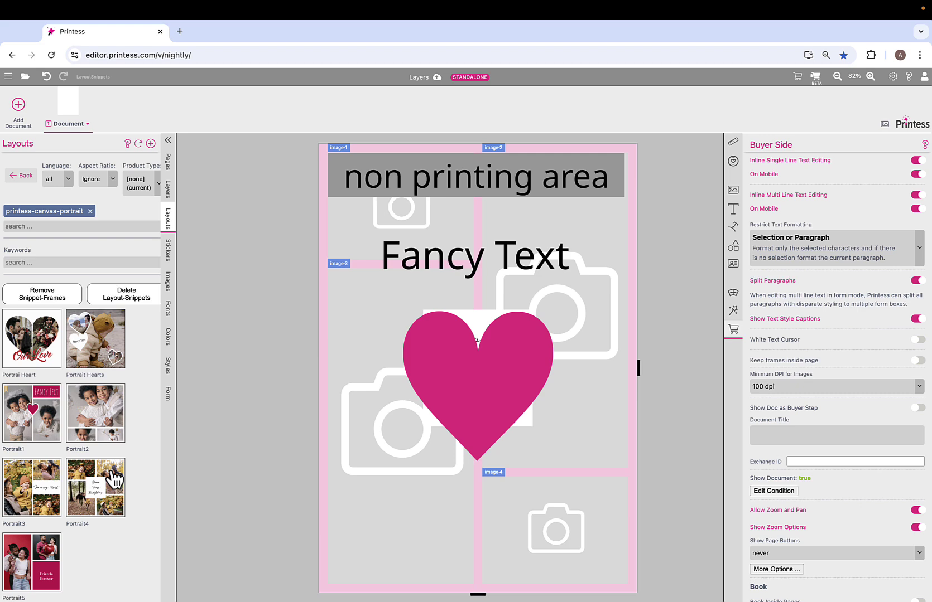
- Examine where the layout snippet frames sit in the layer order, look at the sticker settings, and return to the layouts
left_click(168, 189)
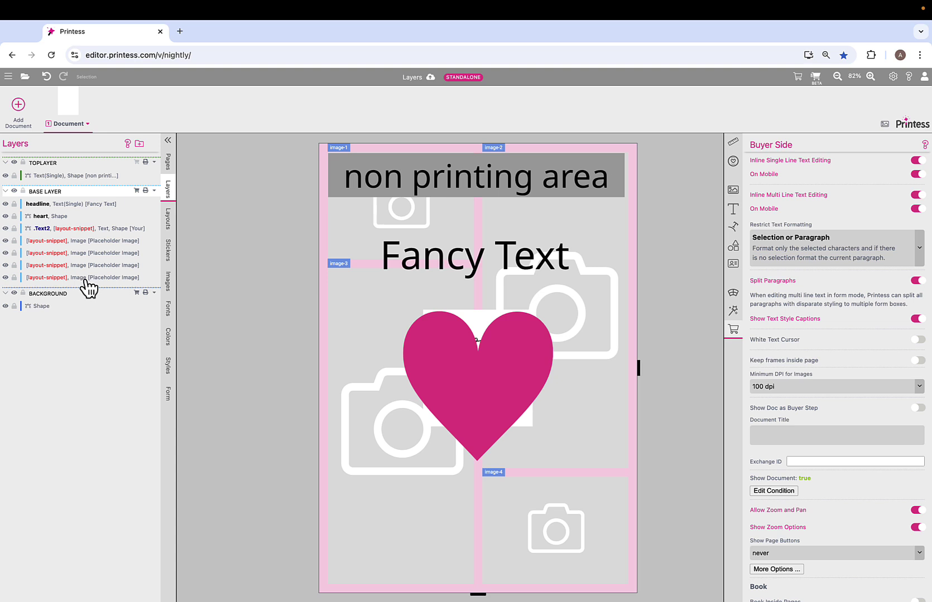
left_click(172, 257)
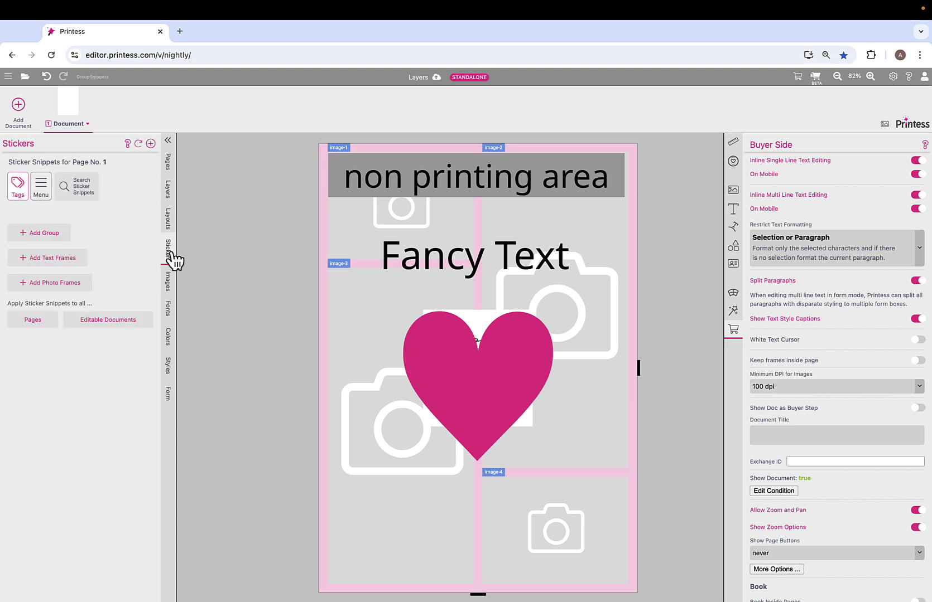
left_click(167, 225)
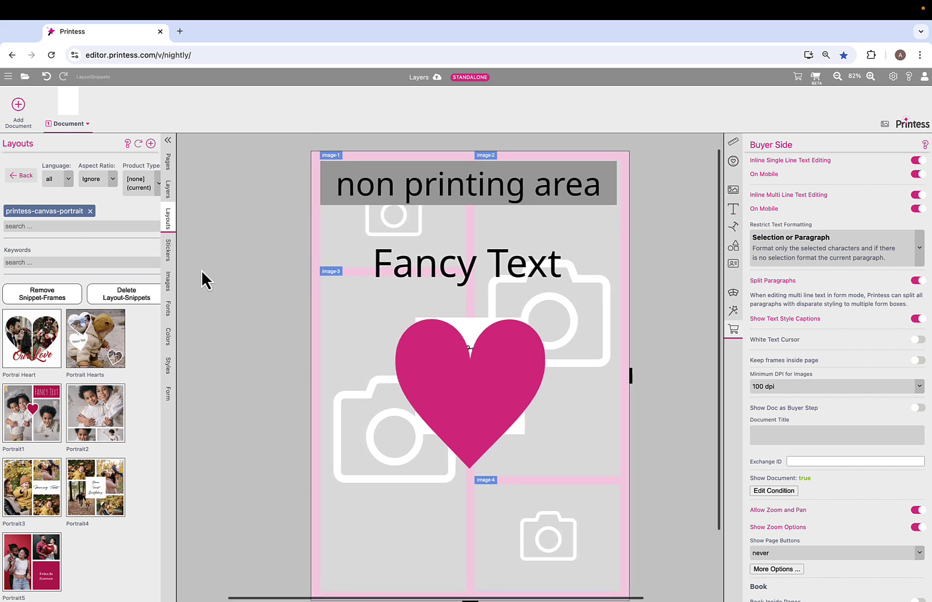
- Add a sticker snippet group, assign it the tag printess-calligraphy, and open its stickers
left_click(170, 254)
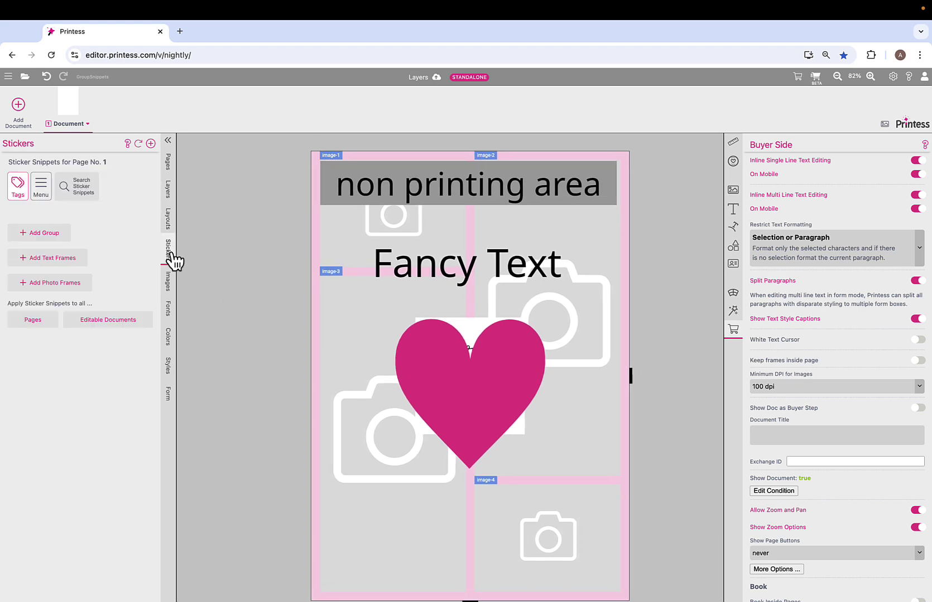
left_click(45, 233)
left_click(53, 255)
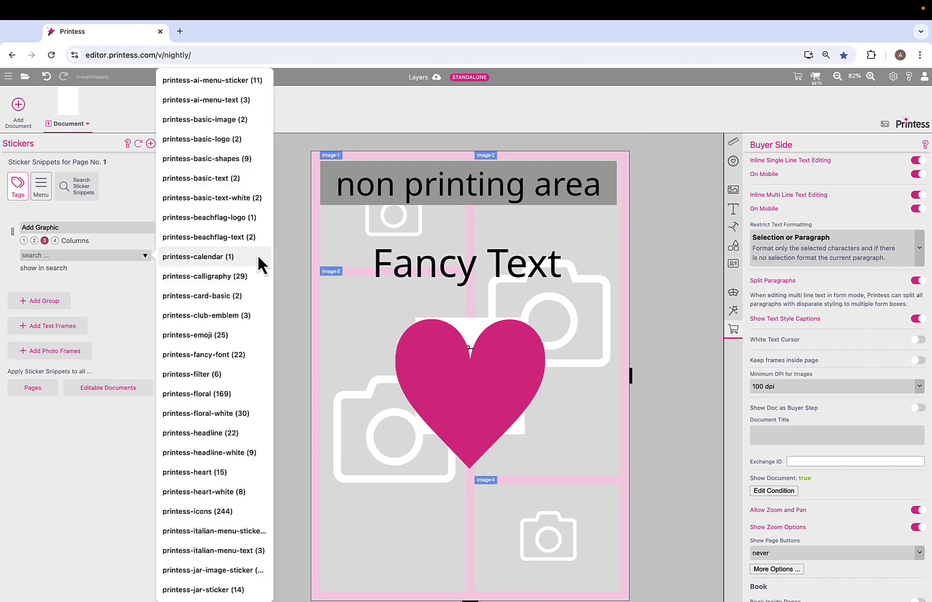
left_click(239, 274)
left_click(52, 285)
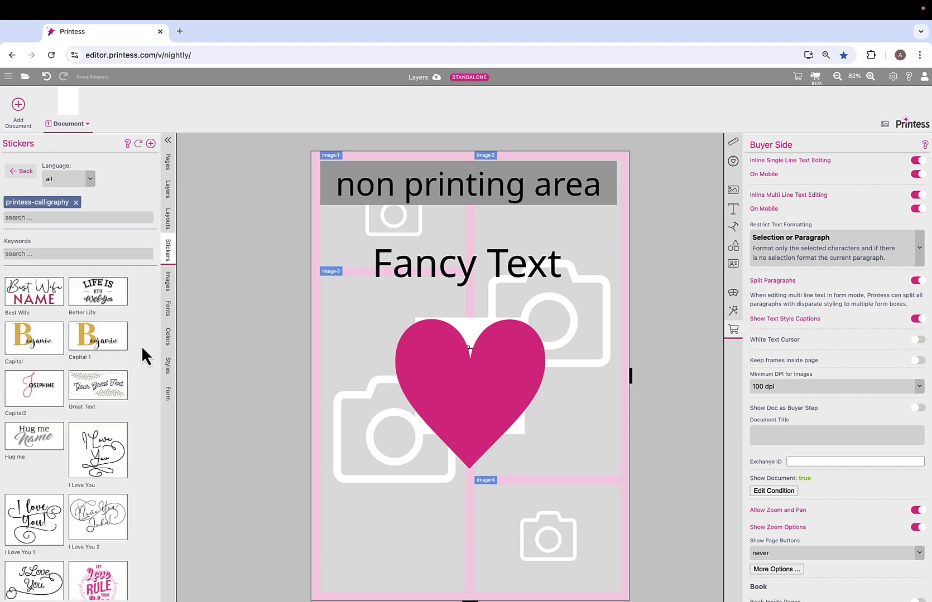
- Place the Text 06 calligraphy sticker on the page and check where its frames sit in the layer order
scroll(84, 355, "down", 10)
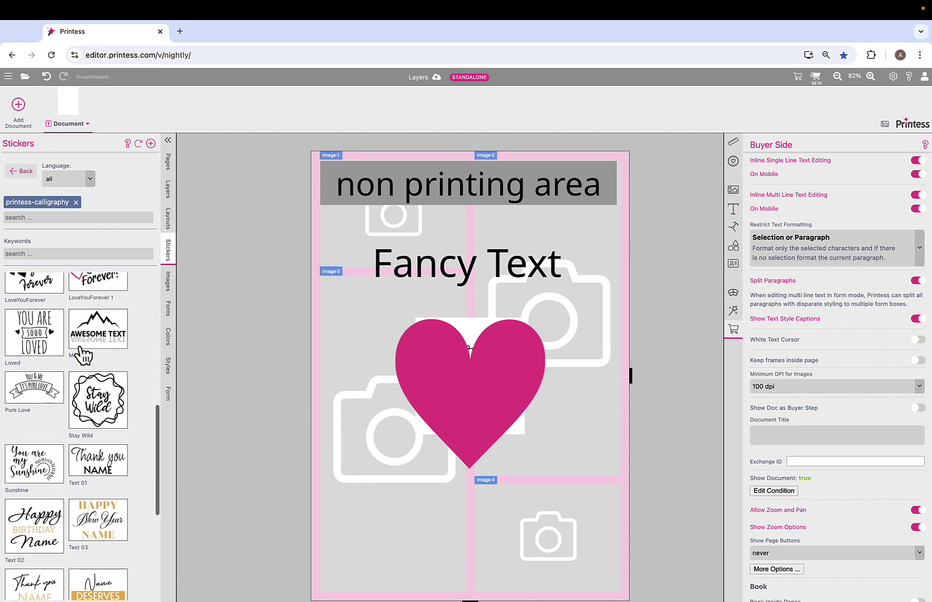
scroll(83, 354, "down", 2)
left_click(102, 372)
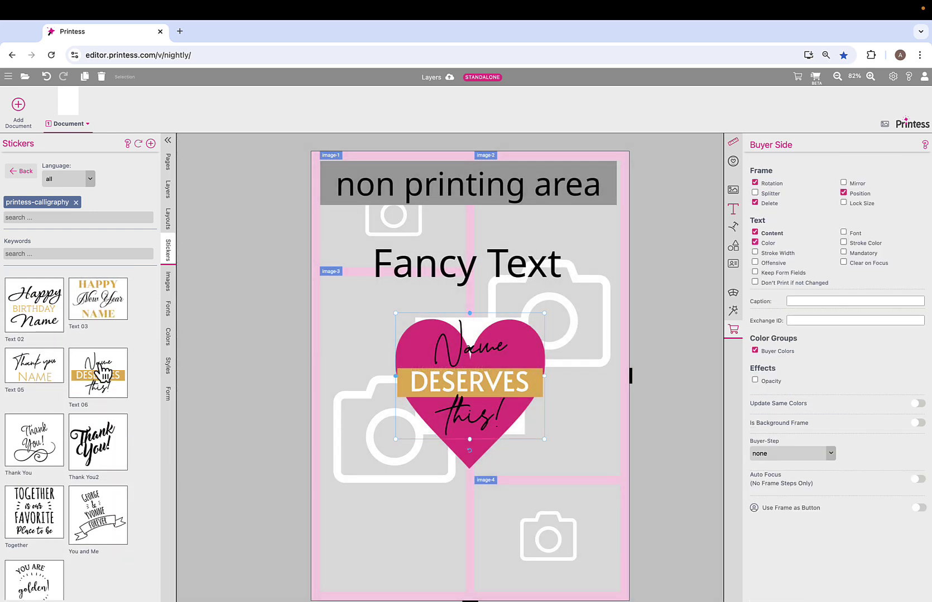
left_click(169, 191)
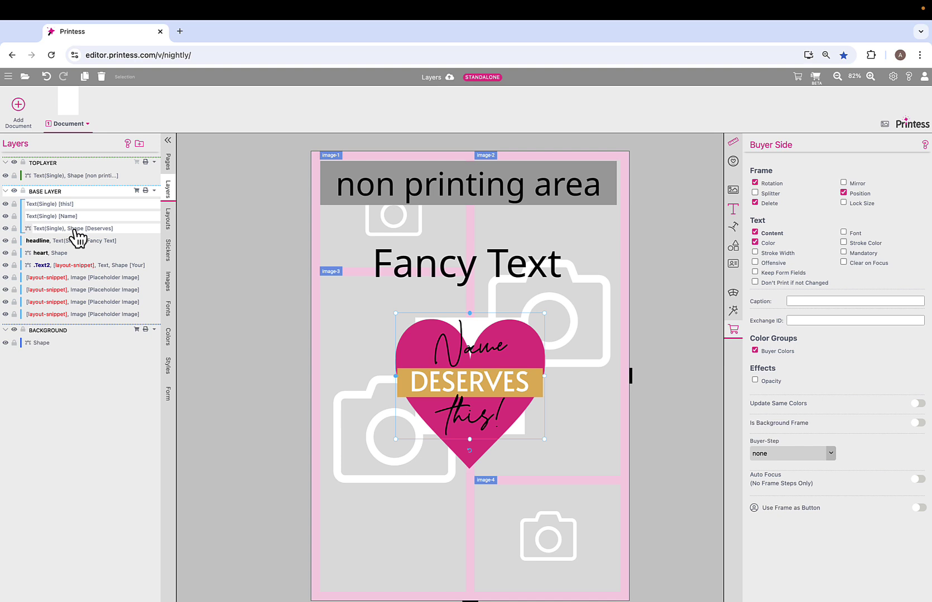
- Delete the placed sticker and all layout snippet frames, including .Text2 and the placeholder images, from the base layer
key("Delete")
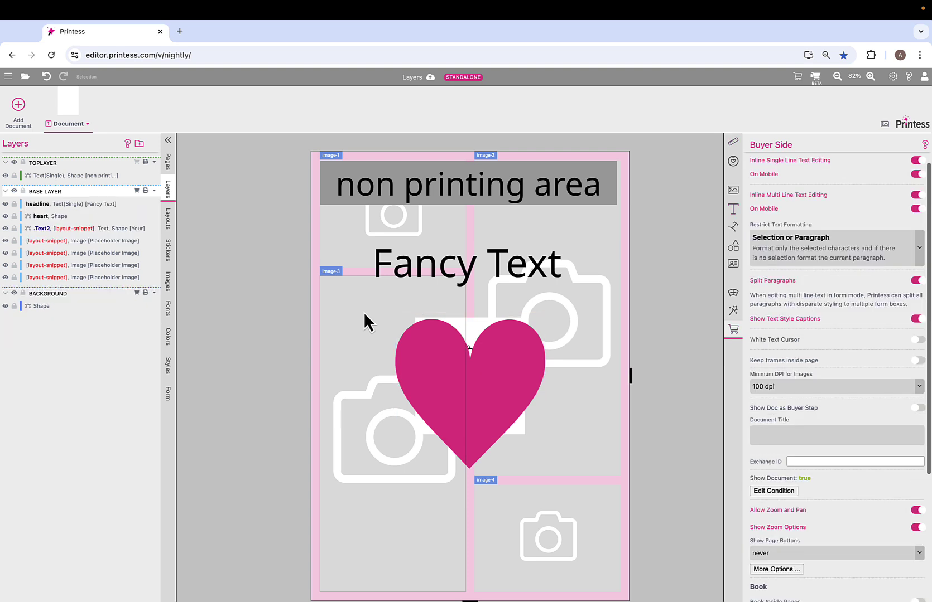
left_click(62, 229)
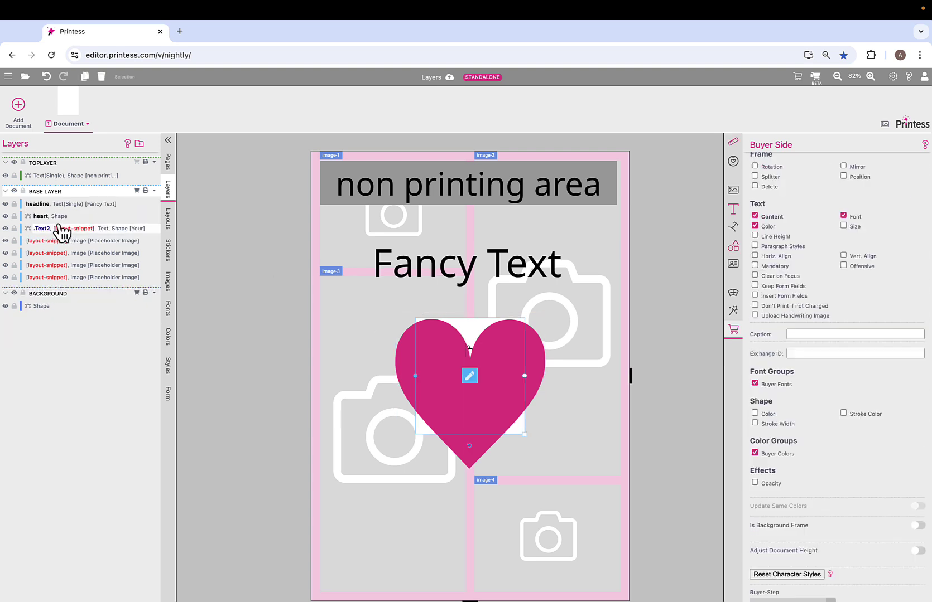
left_click(58, 277, "shift")
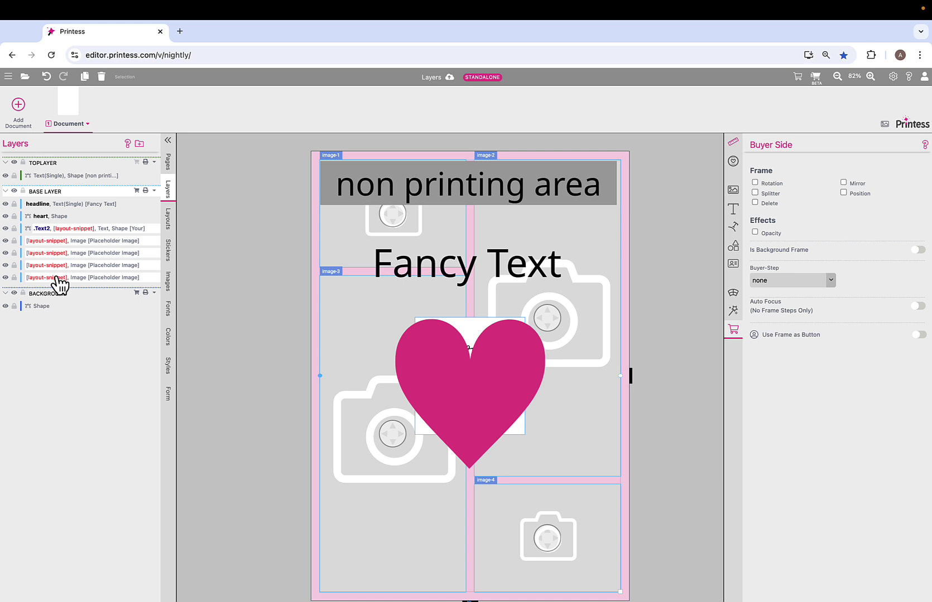
right_click(56, 276)
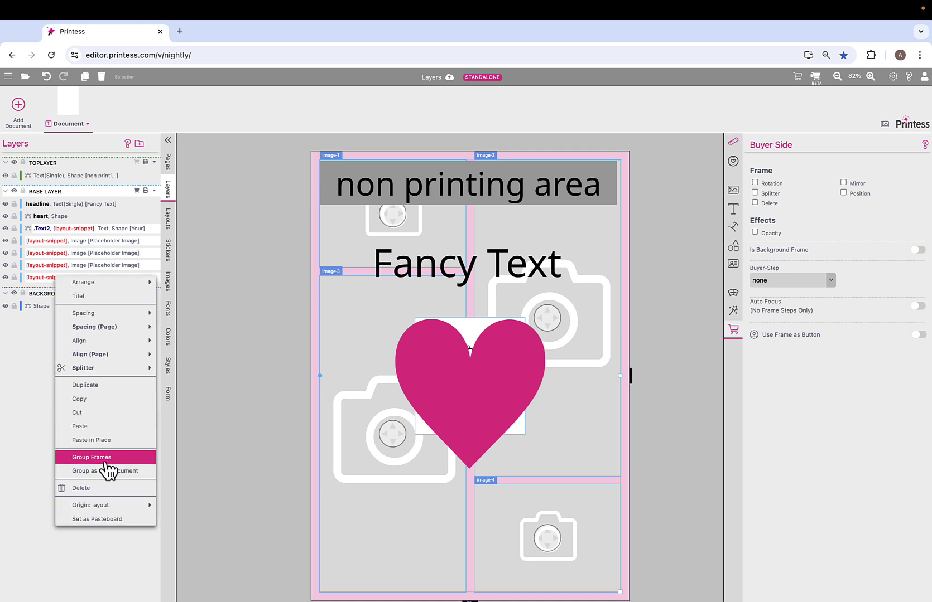
left_click(81, 488)
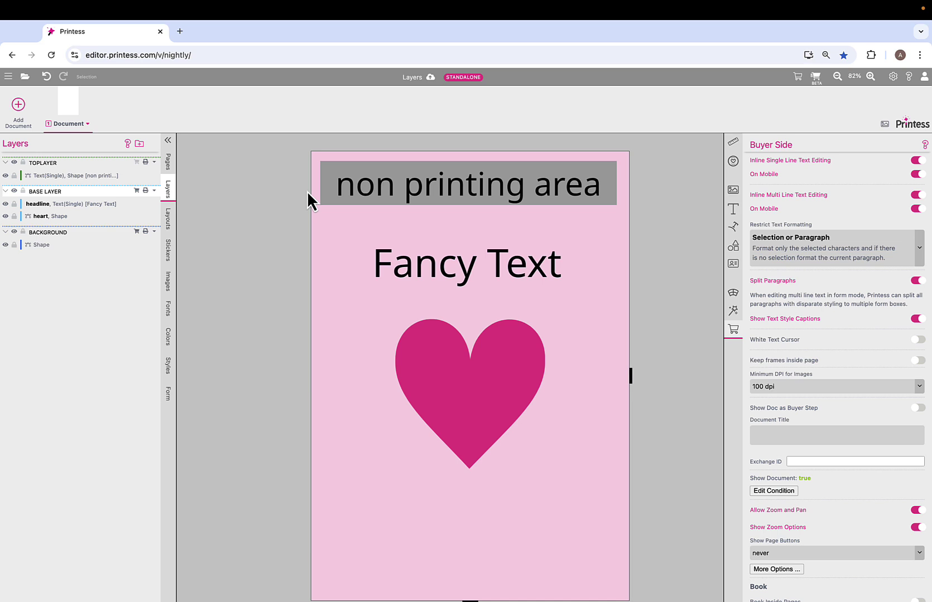
- Add a circle shape to the base layer and set its shape color to Buttercup
left_click(742, 246)
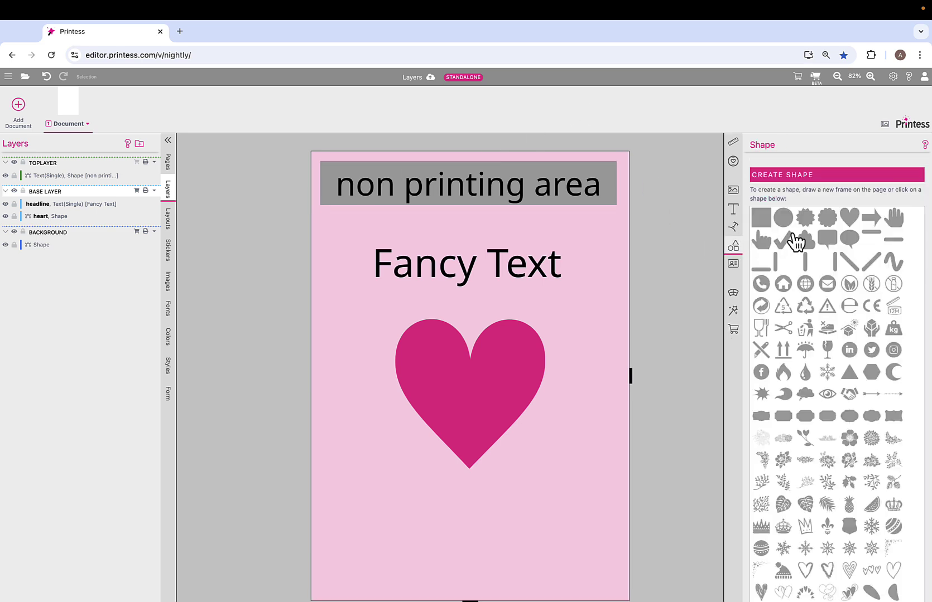
left_click(787, 223)
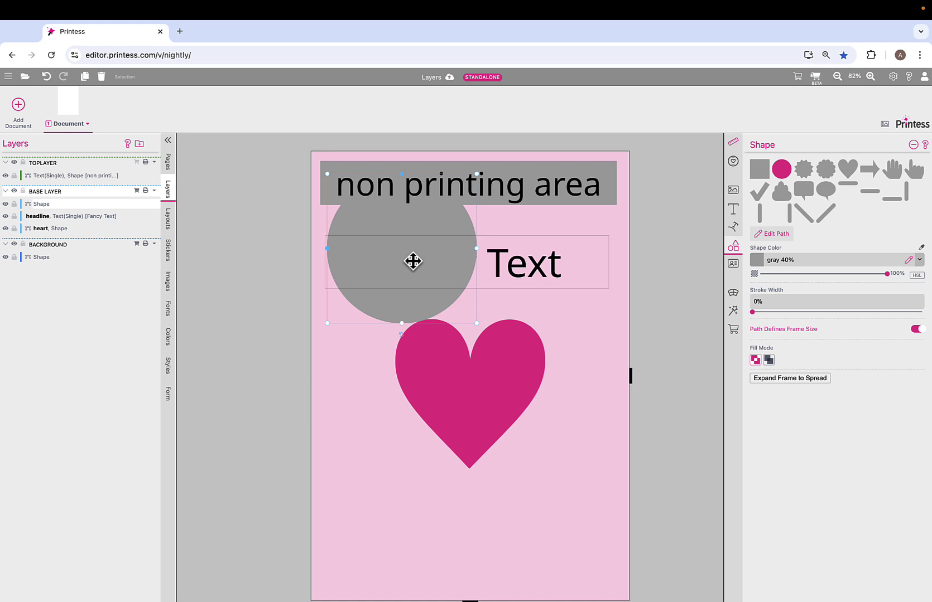
left_click(919, 260)
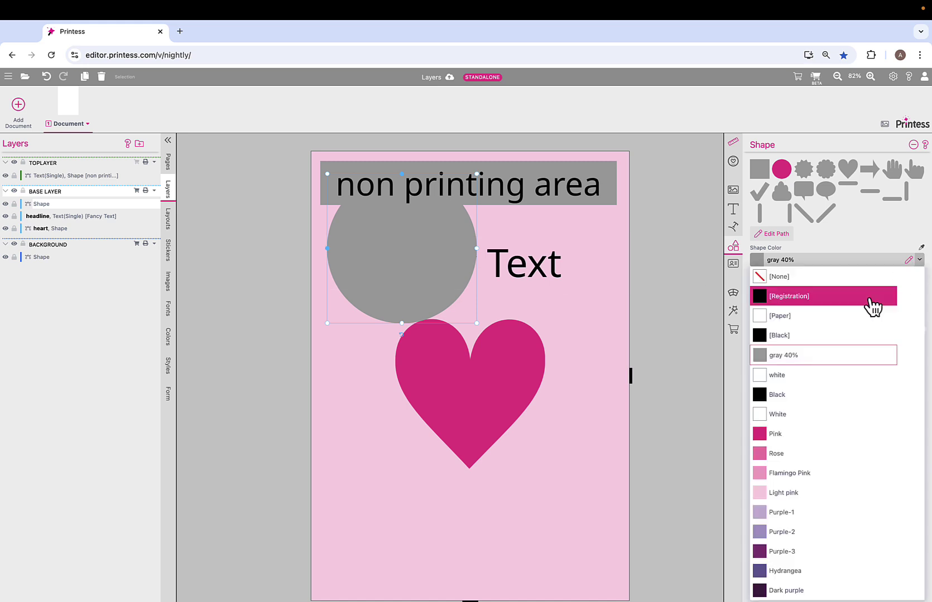
scroll(822, 530, "down", 3)
scroll(821, 529, "down", 4)
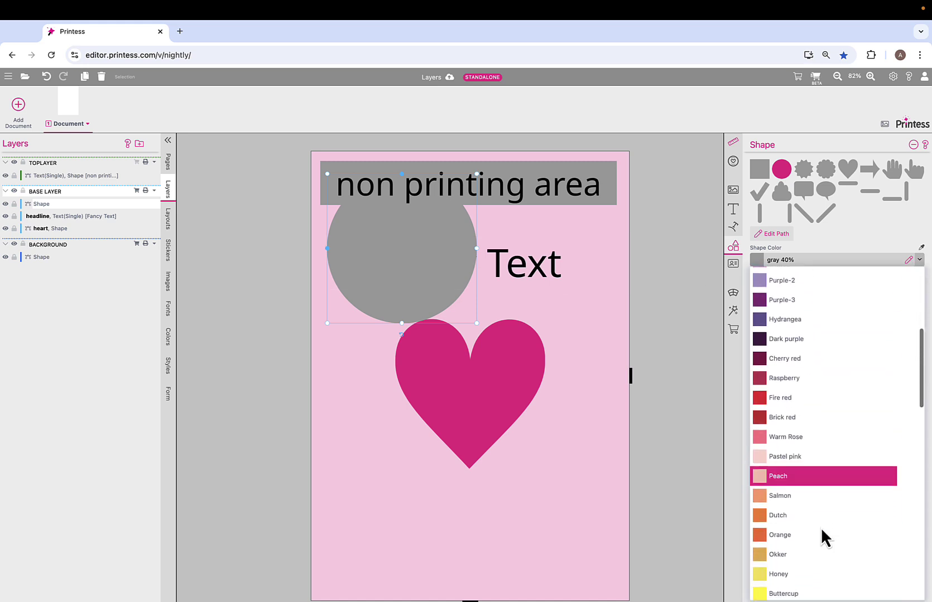
left_click(813, 529)
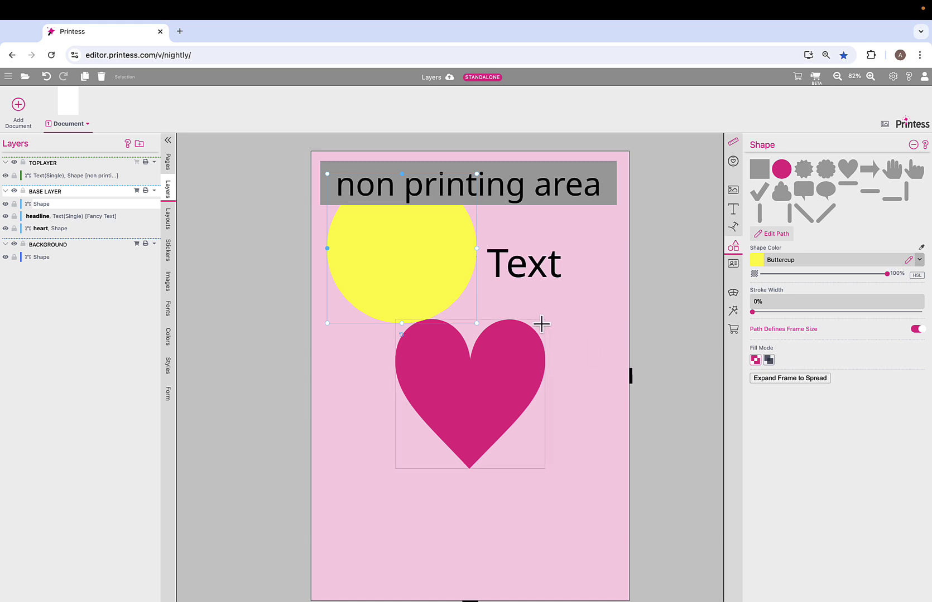
- Stretch the yellow circle into a centred ellipse about 17.7 cm wide and 23.5 cm high, covering the heart and most of the headline
left_click_drag(422, 317, 465, 358)
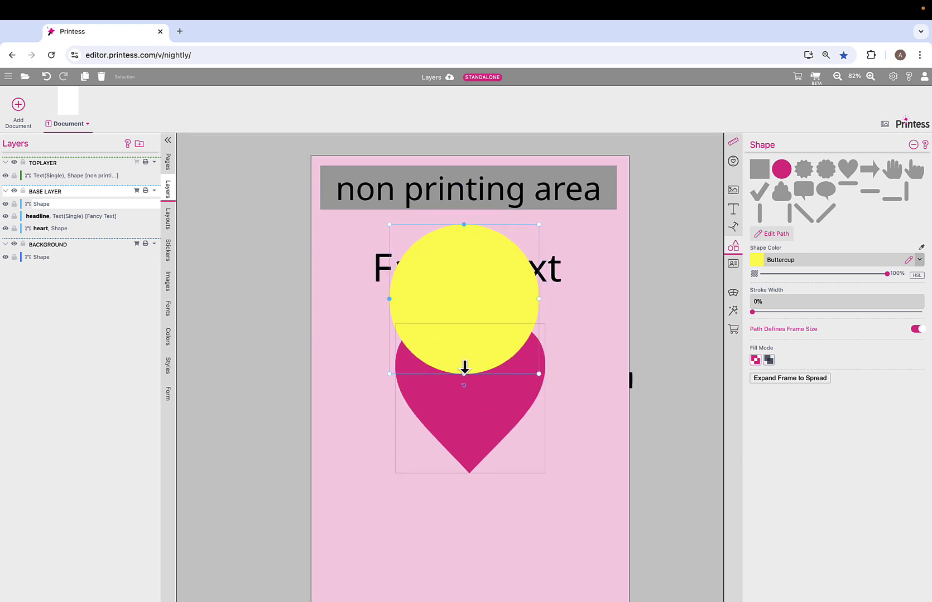
left_click_drag(464, 373, 455, 582)
scroll(474, 398, "down", 3)
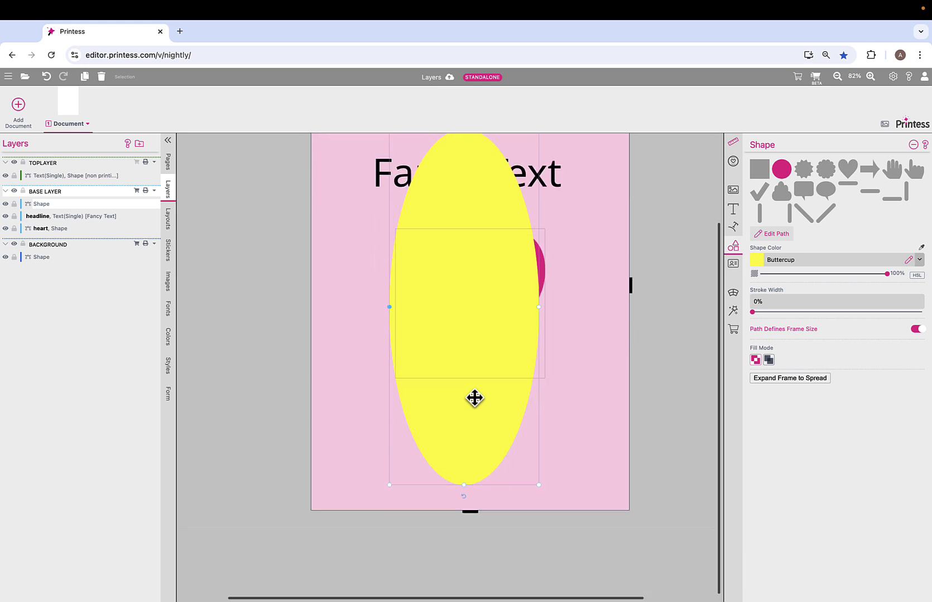
left_click_drag(389, 307, 329, 307)
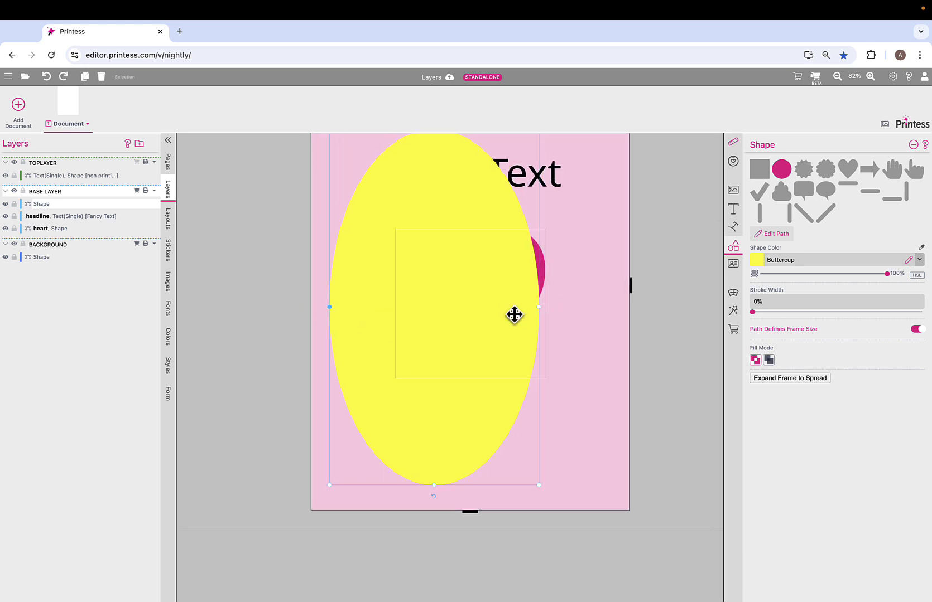
left_click_drag(533, 308, 588, 308)
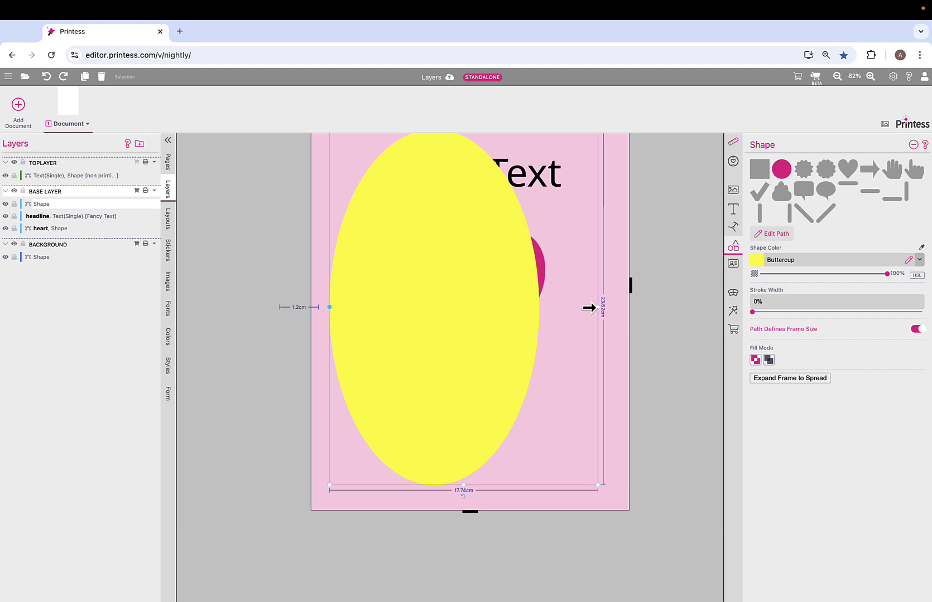
left_click_drag(533, 315, 537, 312)
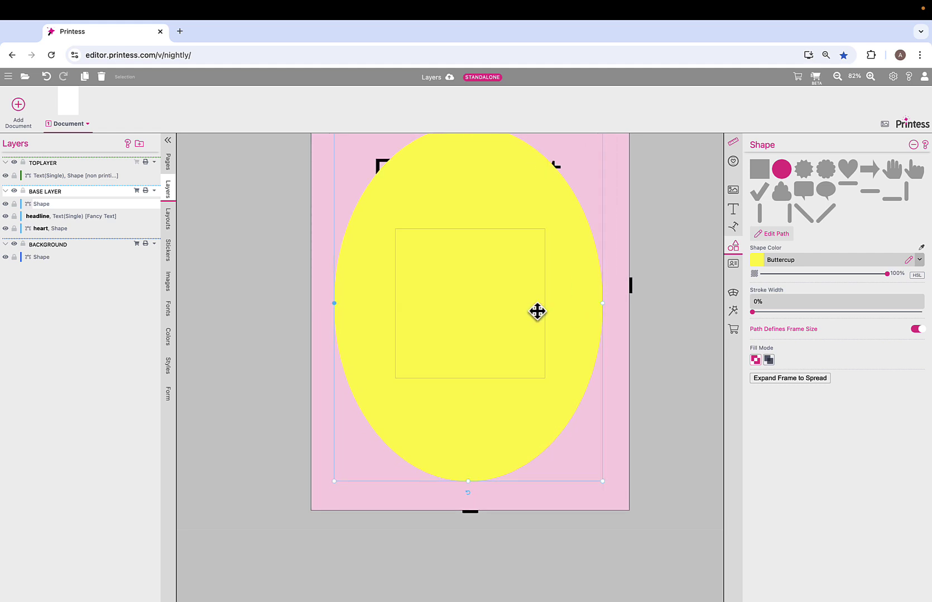
scroll(563, 335, "right", 1)
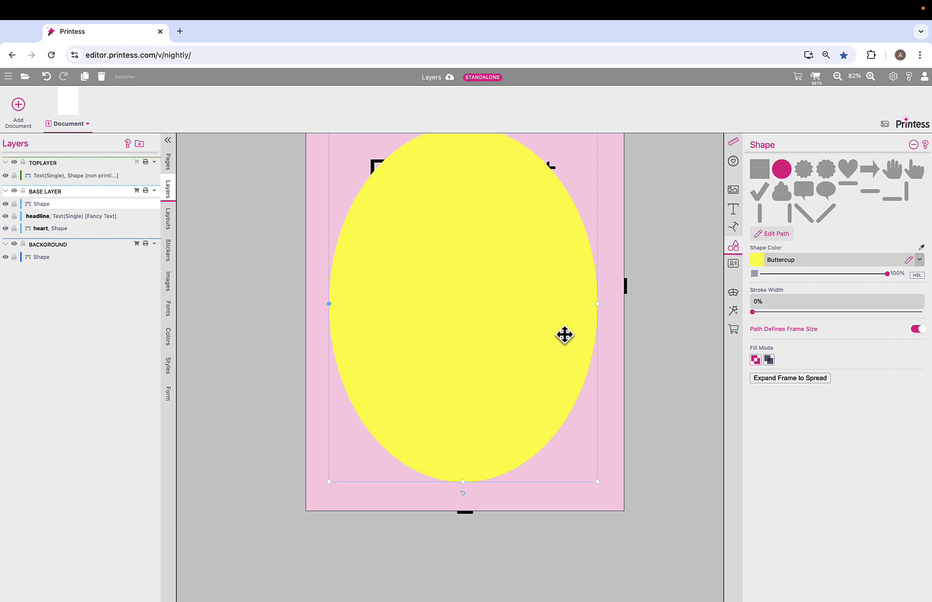
- Set the ellipse to clip the frames underneath in the current layer with Shape
left_click(733, 143)
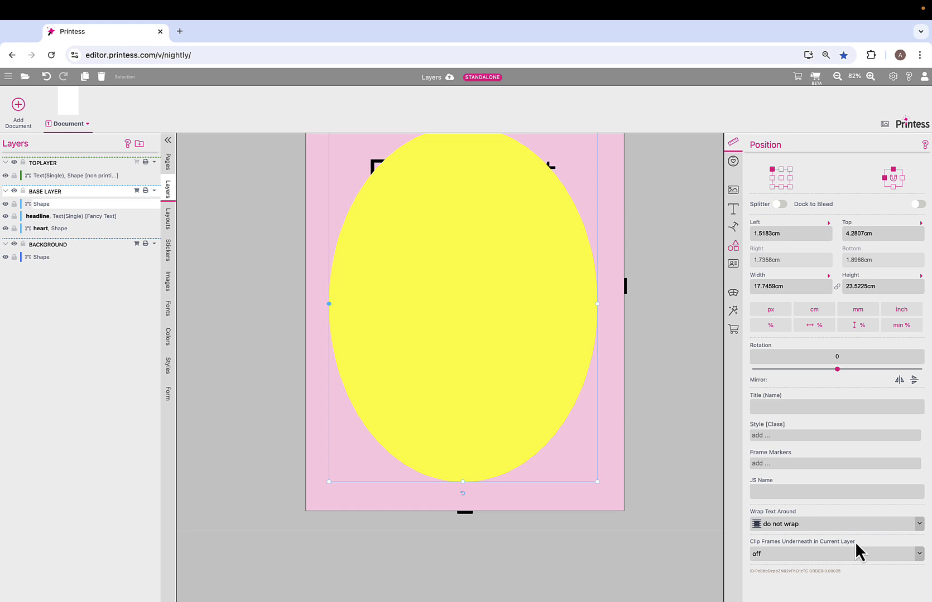
left_click(918, 555)
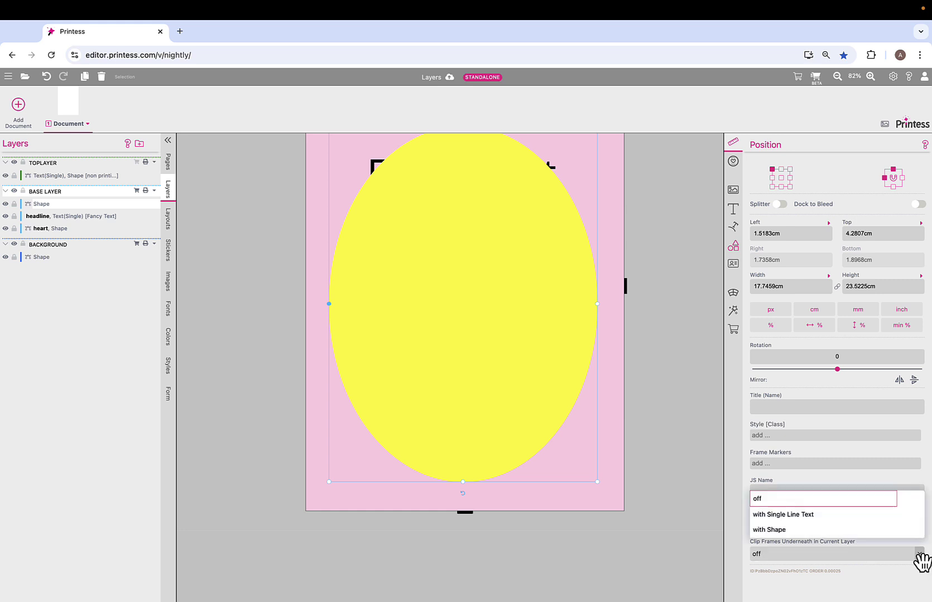
left_click(803, 531)
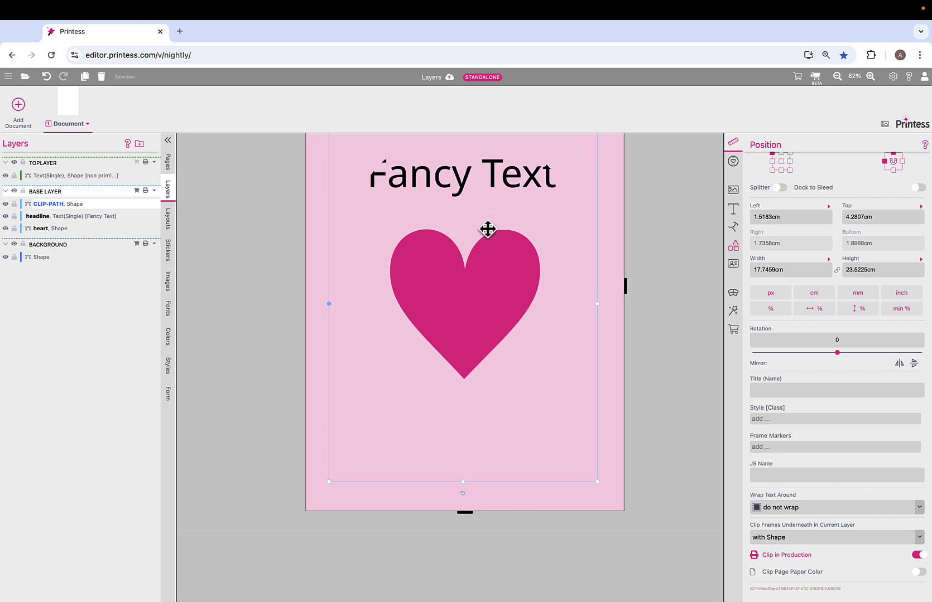
- Enlarge the heart to about 21.6 by 18.7 cm and move it down to the page's lower edge, beyond the clipping ellipse
left_click(463, 294)
left_click_drag(391, 377, 301, 467)
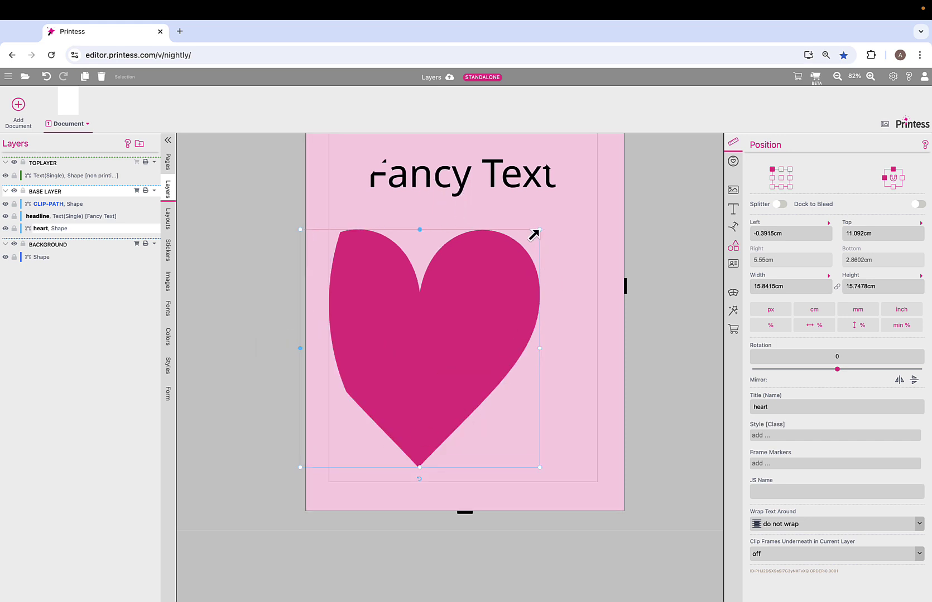
left_click_drag(538, 231, 627, 185)
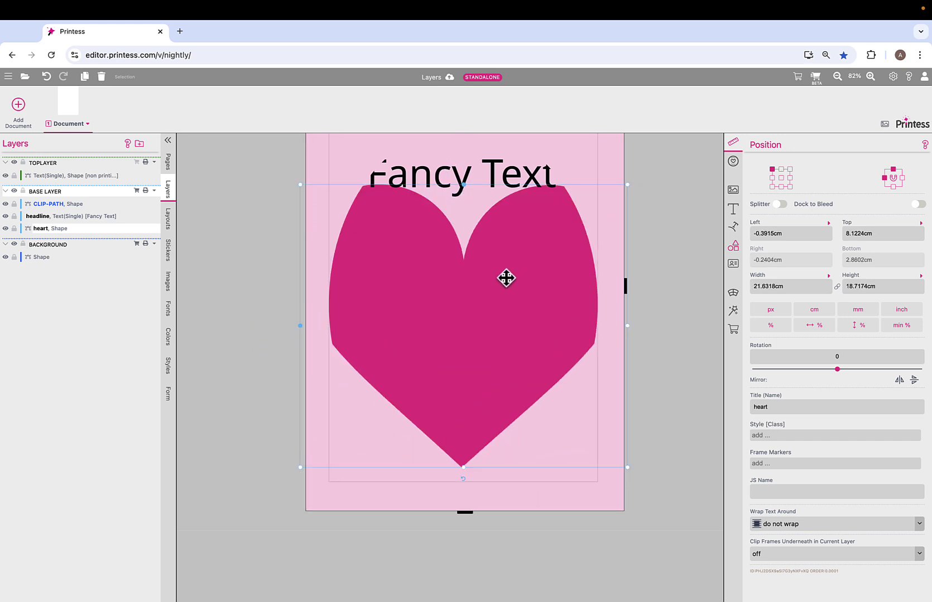
left_click_drag(506, 278, 506, 323)
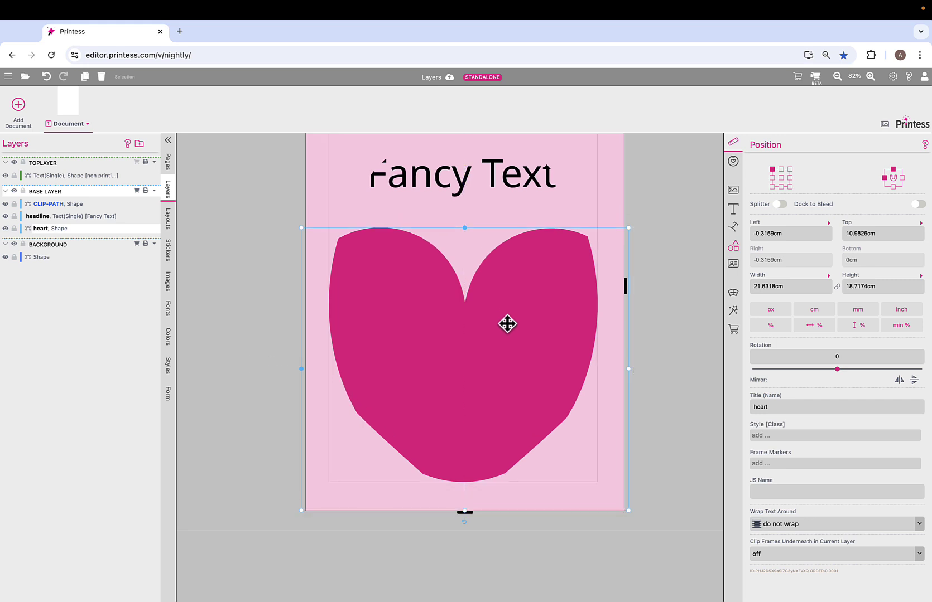
left_click(237, 320)
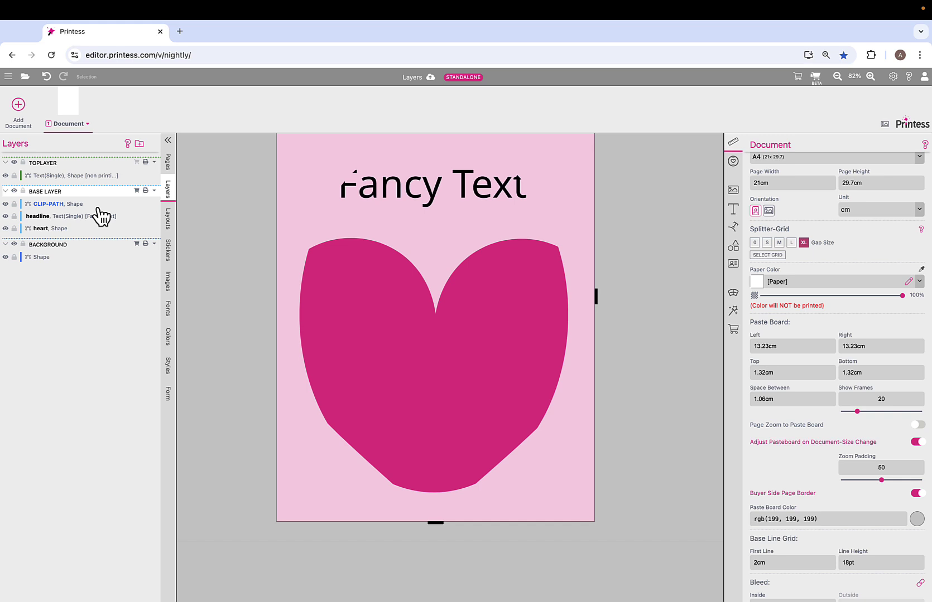
- Insert the LoveYouForever sticker, enlarge it to about 15.9 by 12.8 cm, and move it across the left edge of the clipping shape
left_click(167, 256)
scroll(90, 471, "down", 5)
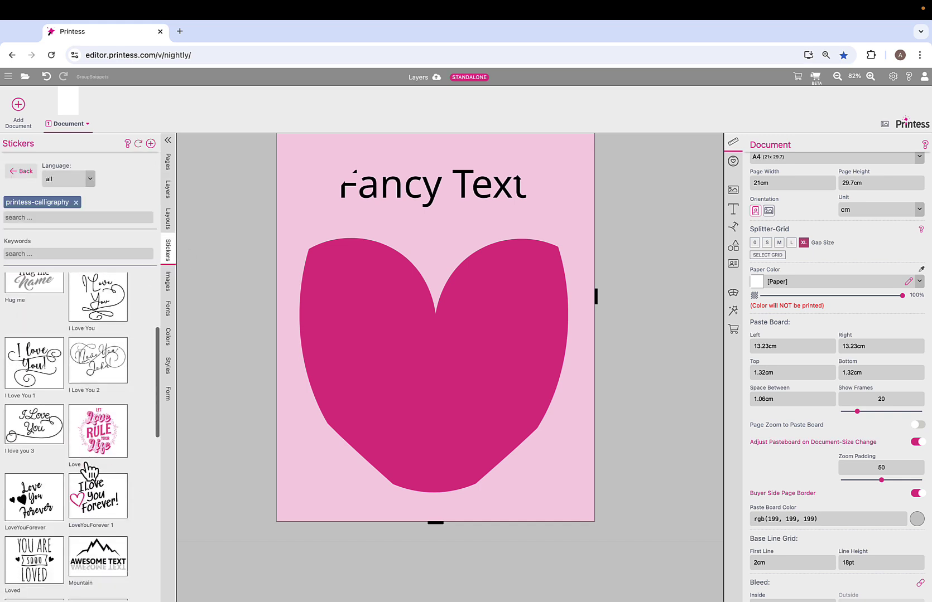
left_click(34, 496)
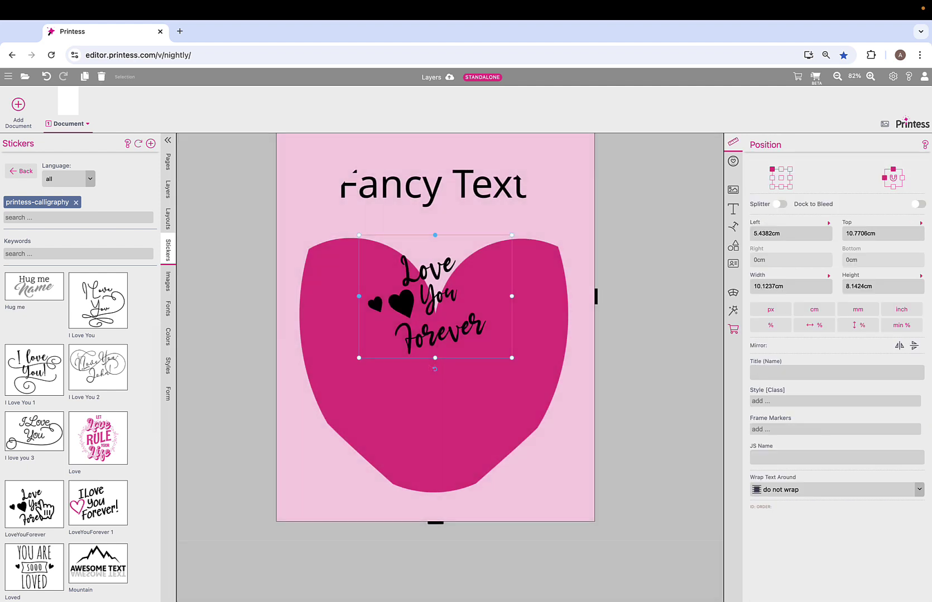
left_click_drag(363, 355, 271, 461)
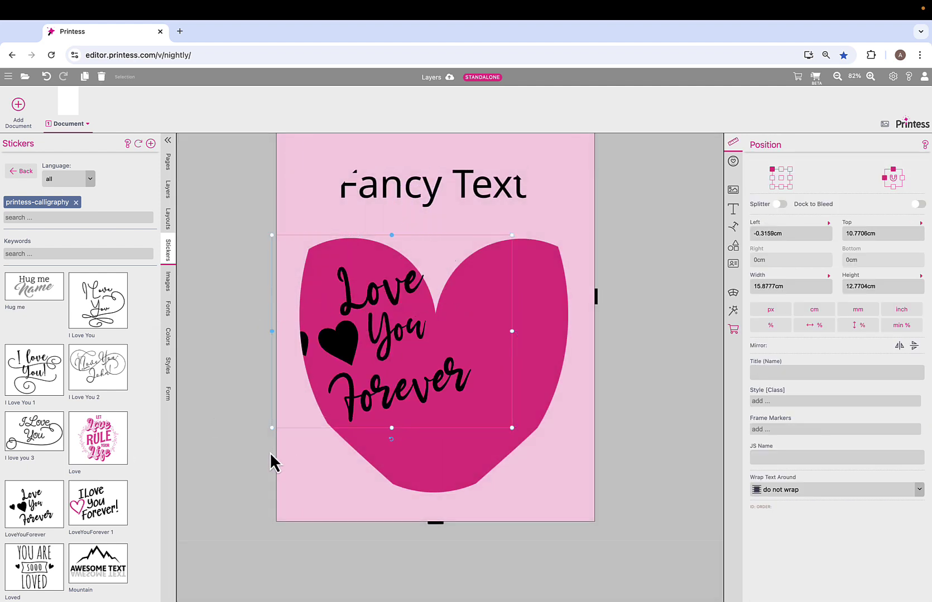
left_click_drag(367, 364, 297, 339)
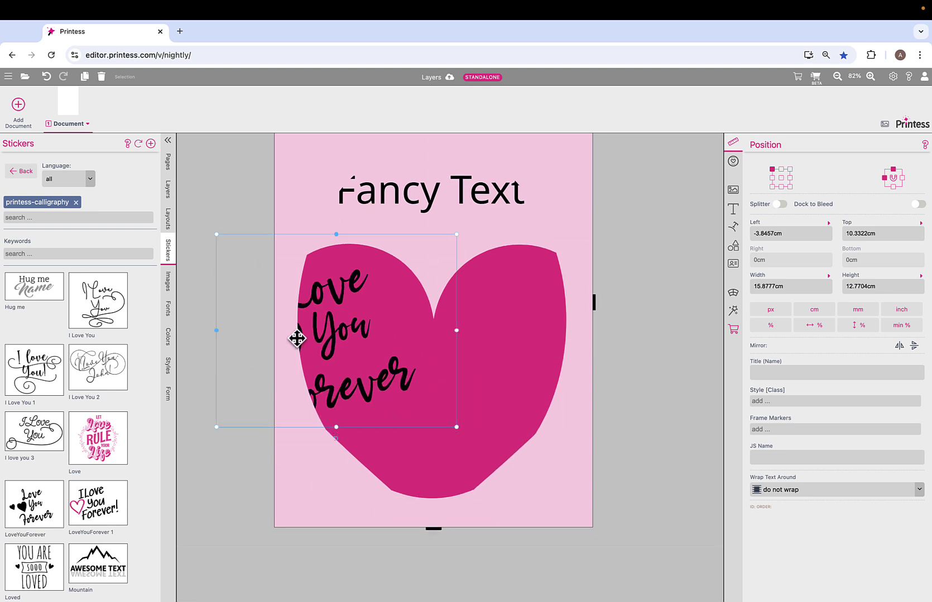
- Check the LoveYouForever sticker's frames against the clip path in the base layer and delete the sticker
left_click(167, 194)
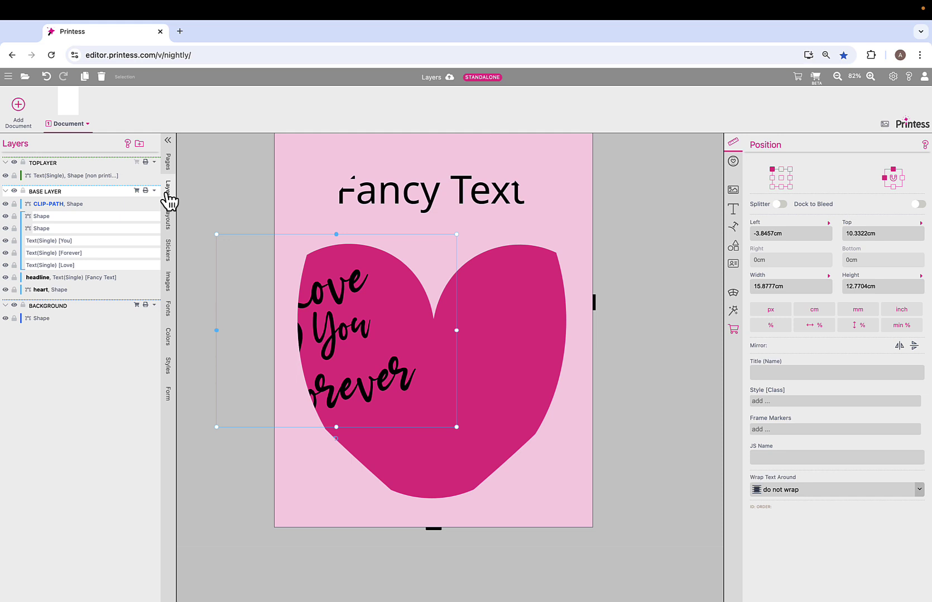
left_click(168, 193)
key("Delete")
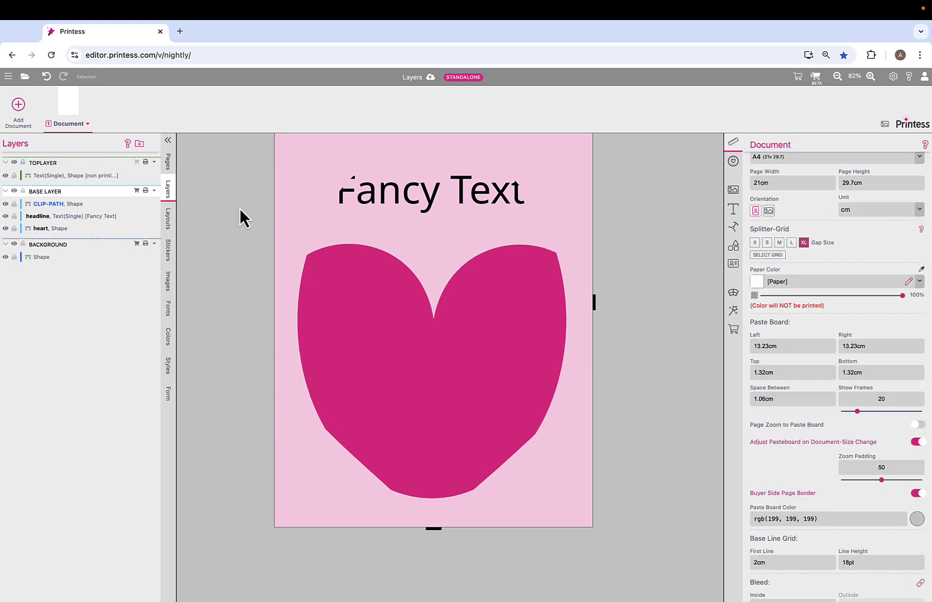
- Set the frame colour of TOPLAYER to magenta and that of the base layer to green
left_click(155, 163)
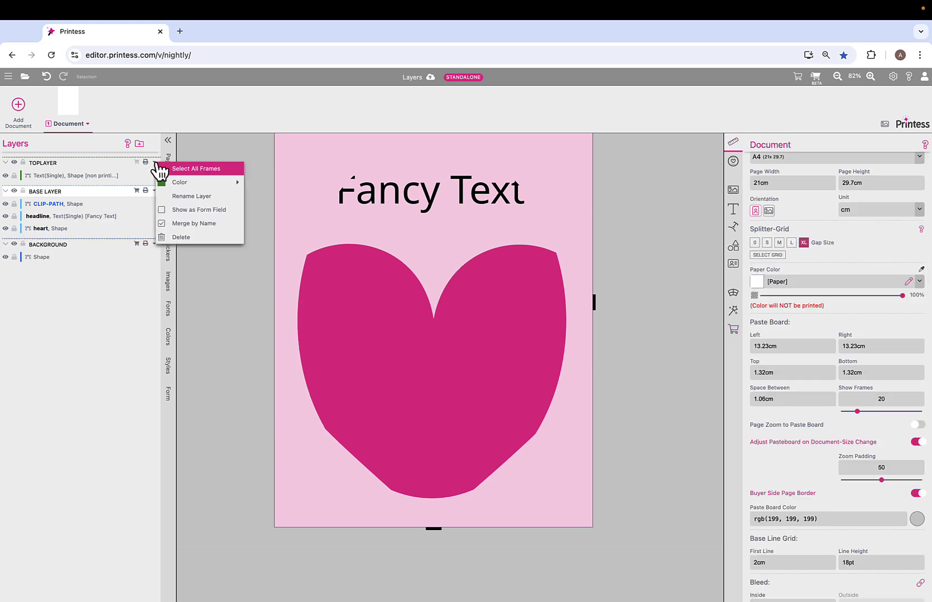
mouse_move(200, 187)
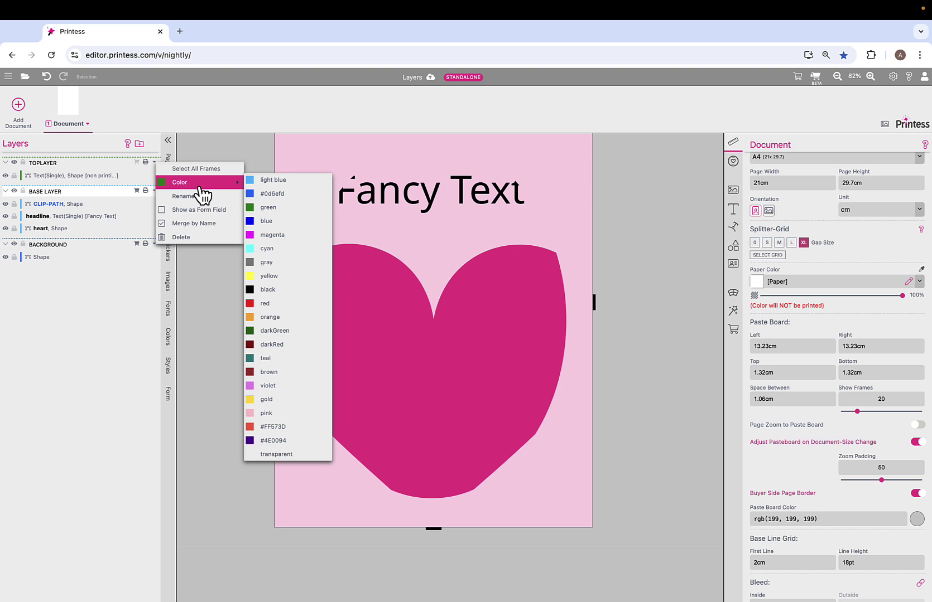
left_click(283, 237)
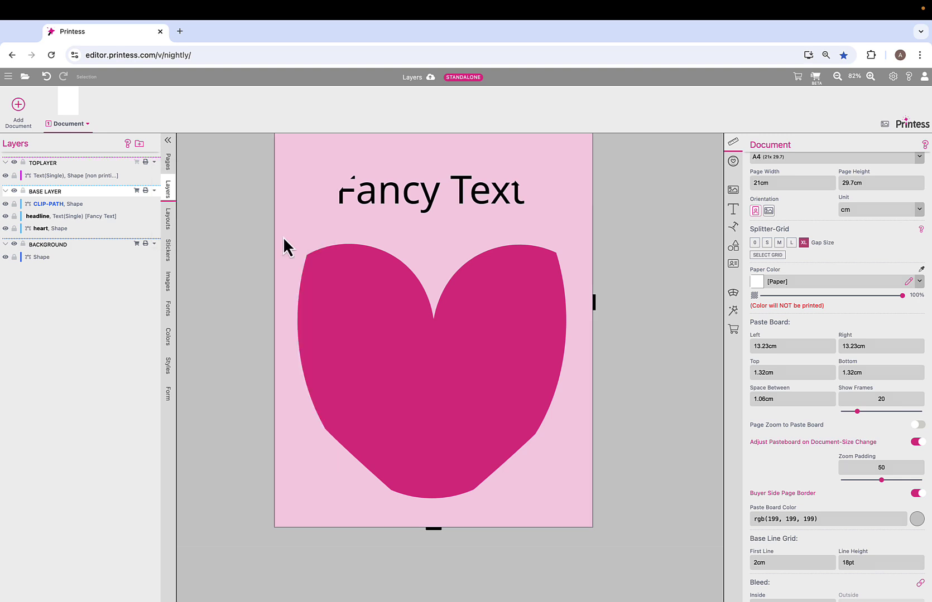
left_click(154, 191)
mouse_move(162, 209)
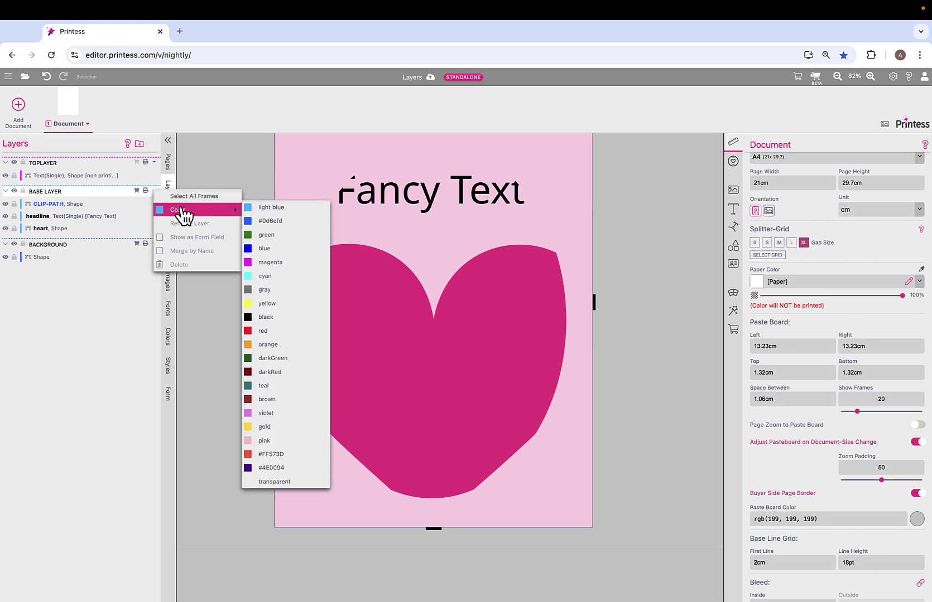
left_click(297, 238)
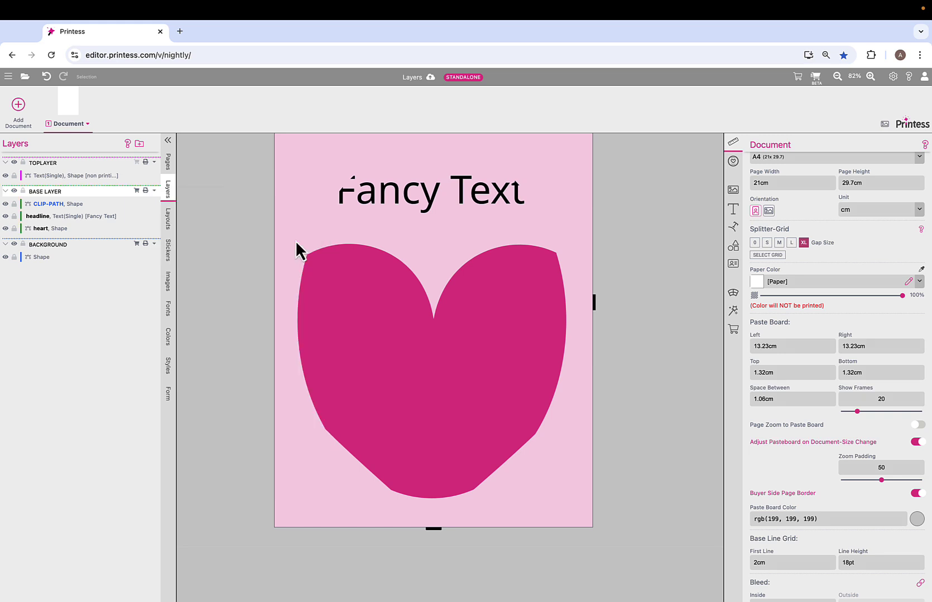
- Preview the document in the buyer view, select the heart to check its frame colour, and return to the editor
left_click(431, 311)
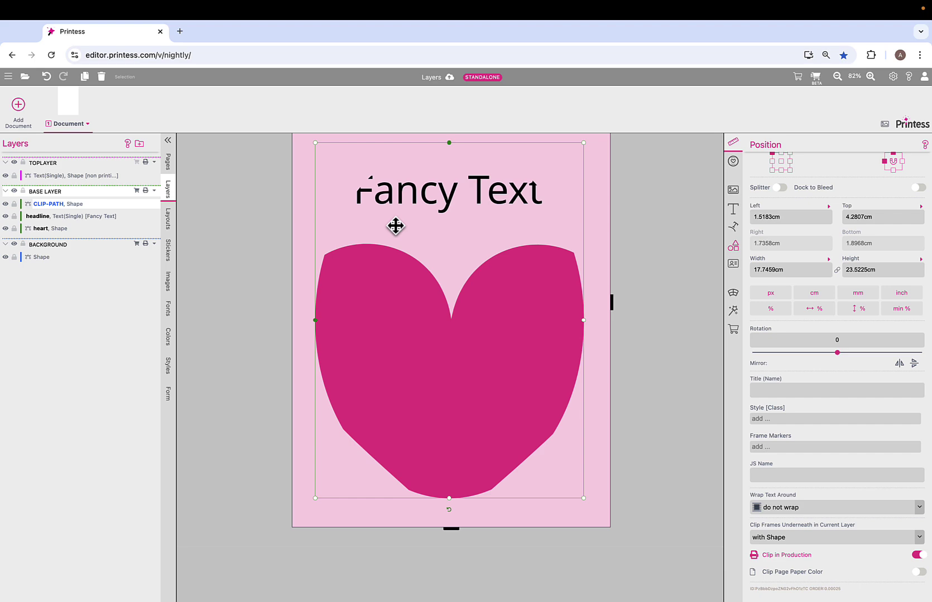
left_click(619, 271)
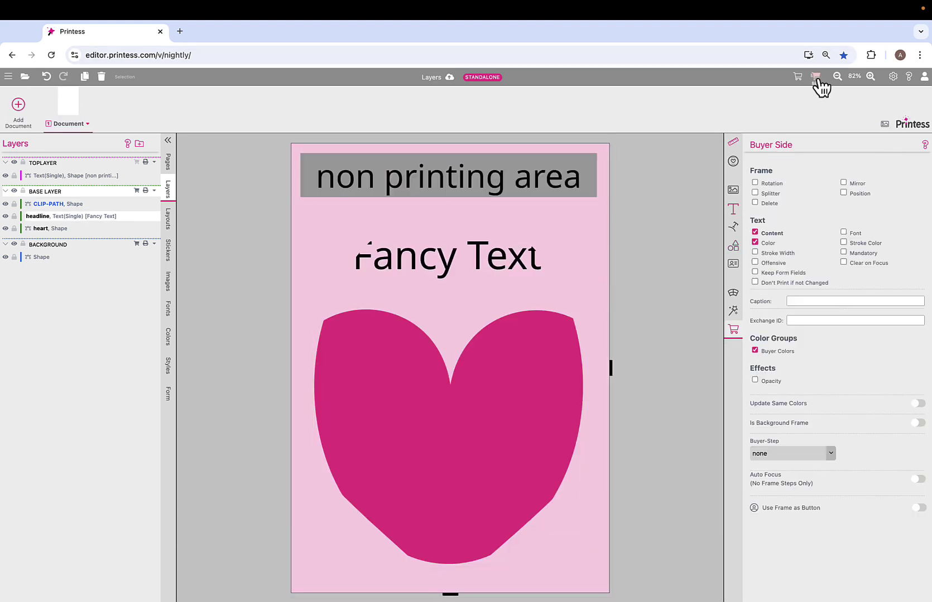
left_click(818, 79)
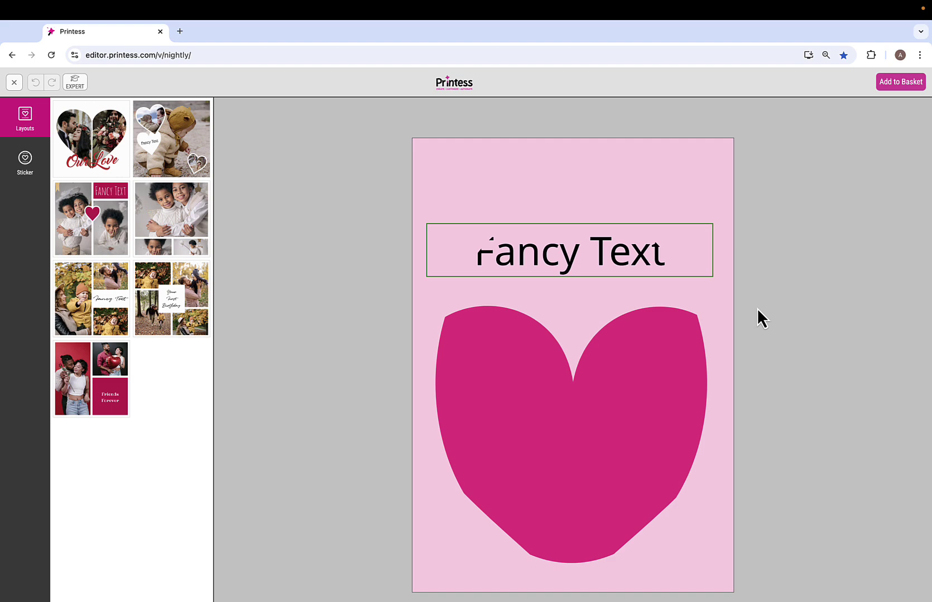
left_click(640, 352)
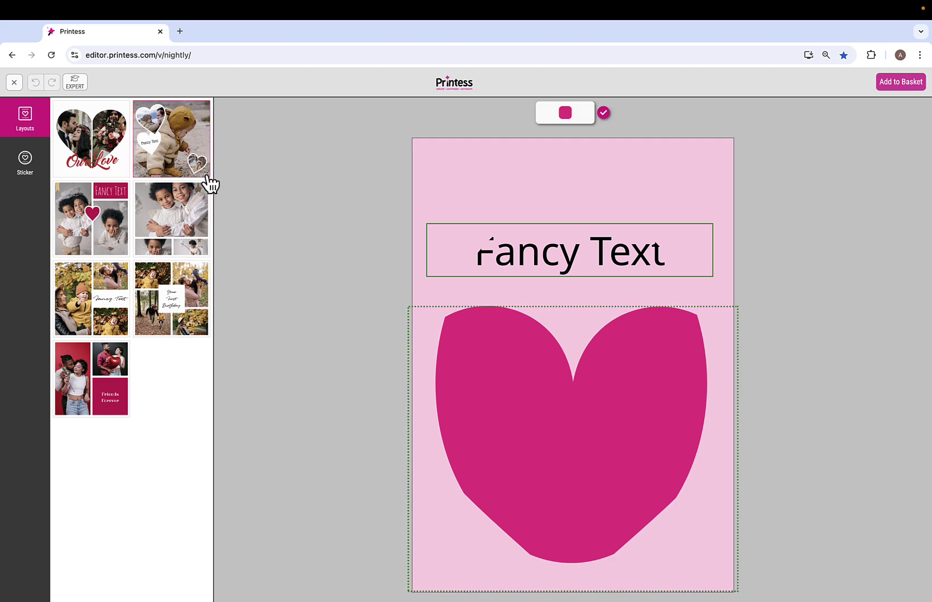
left_click(18, 82)
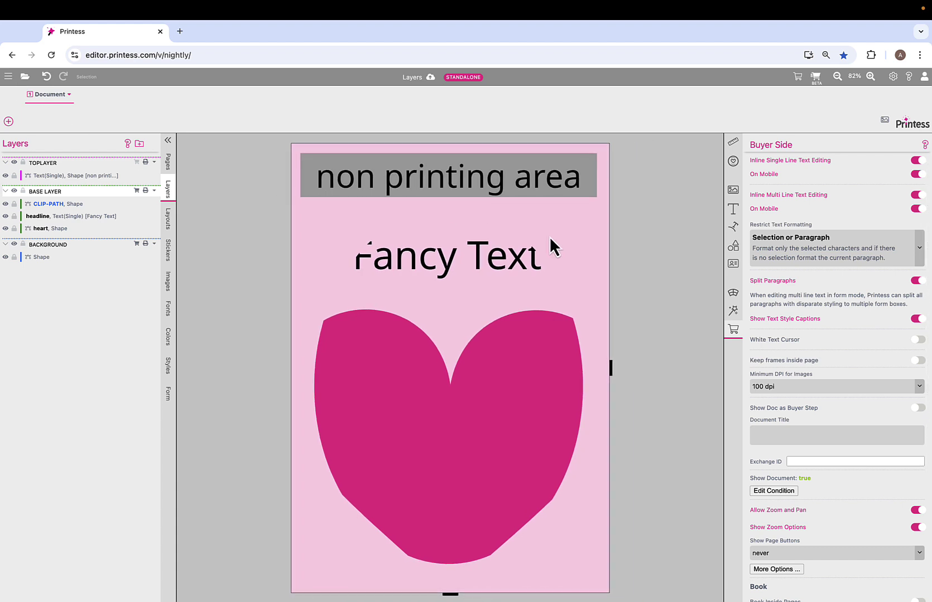
- Delete the CLIP-PATH shape from the base layer
left_click(88, 204)
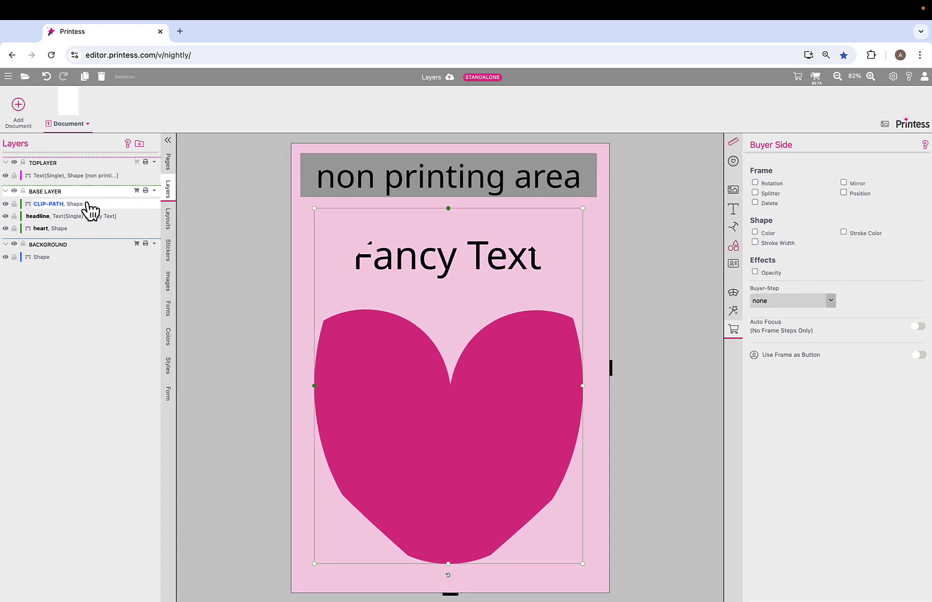
right_click(90, 209)
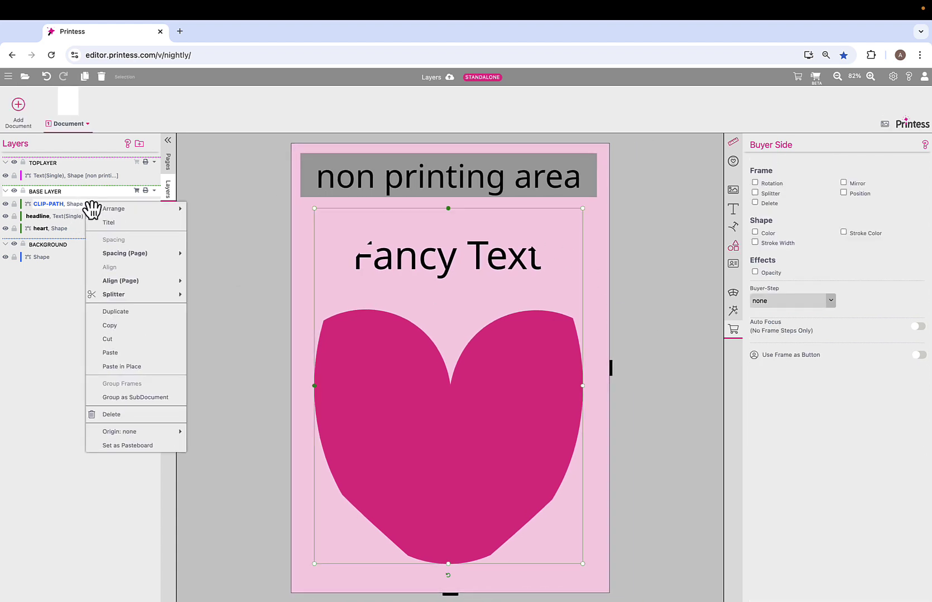
left_click(128, 414)
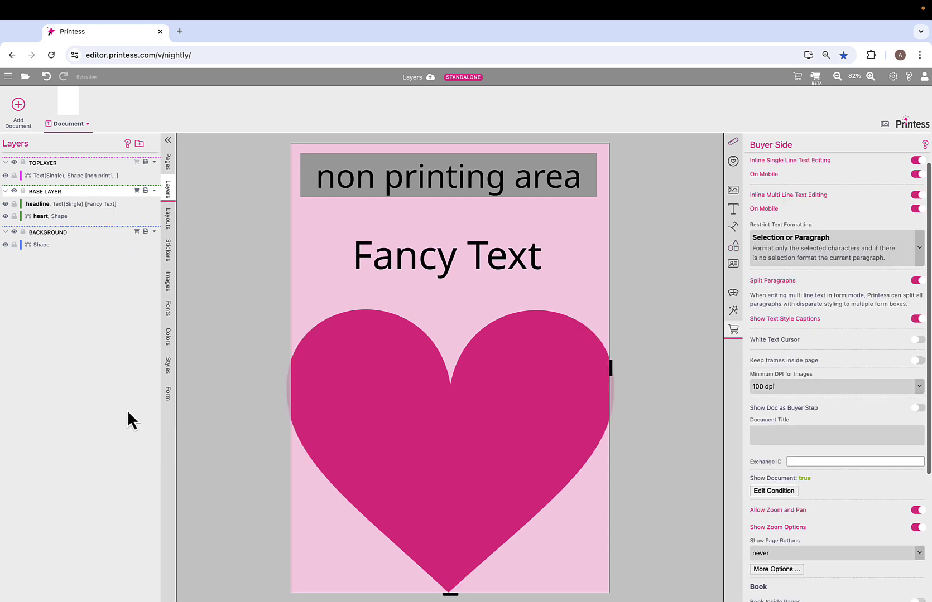
- Narrow the heart from both sides so it fits within the page width, and move it up slightly from the lower page edge
left_click(352, 362)
left_click_drag(289, 451, 314, 451)
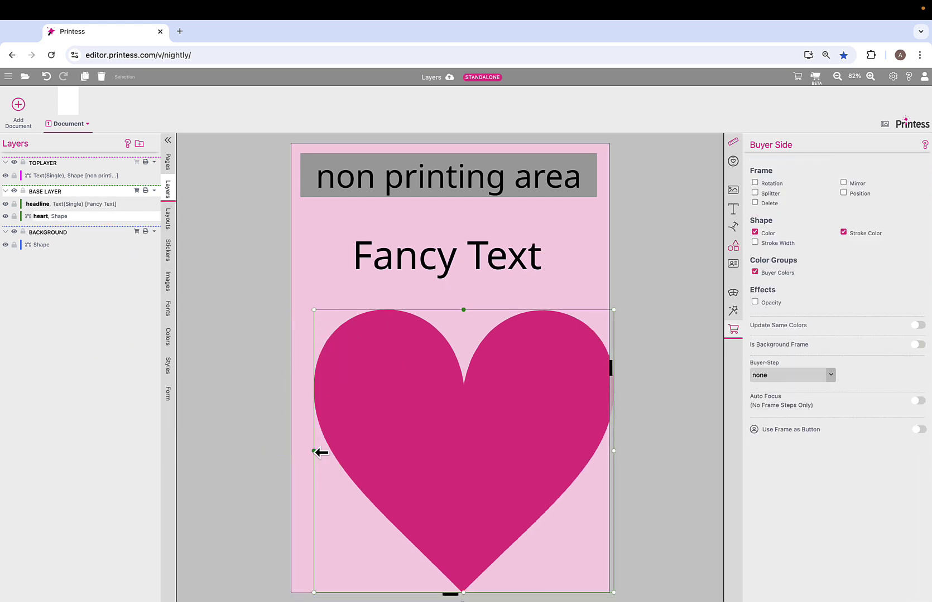
left_click_drag(601, 451, 580, 451)
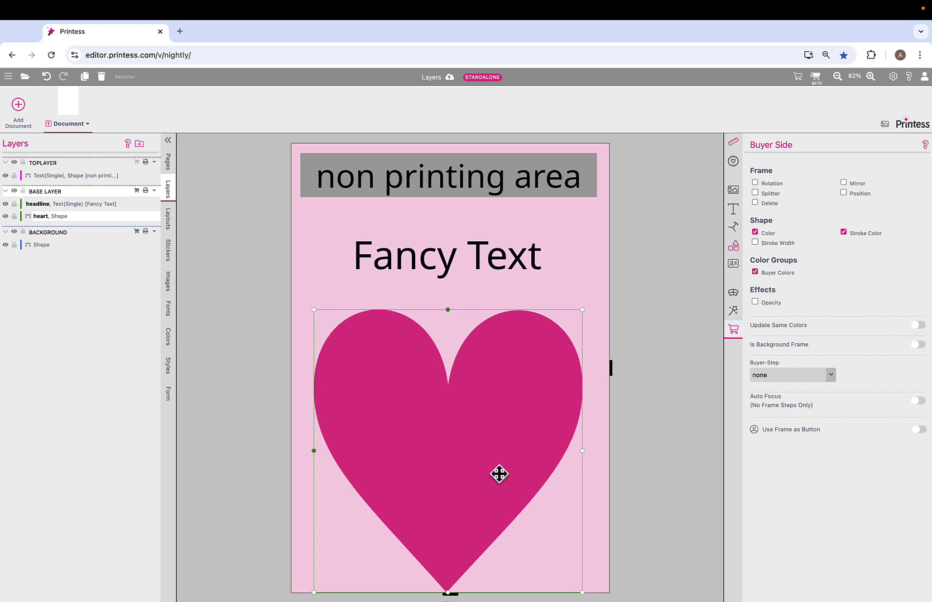
left_click_drag(499, 474, 496, 464)
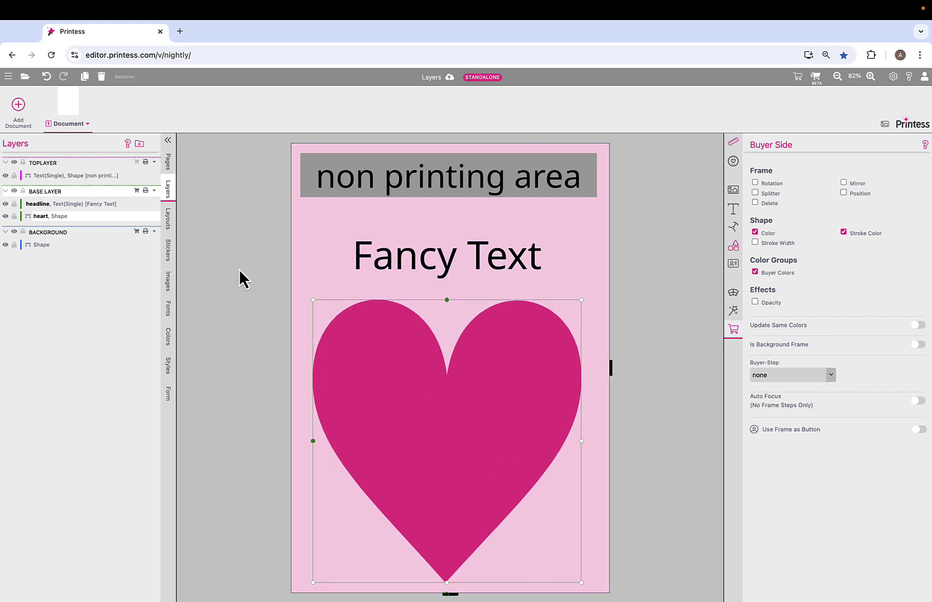
key("ctrl+a")
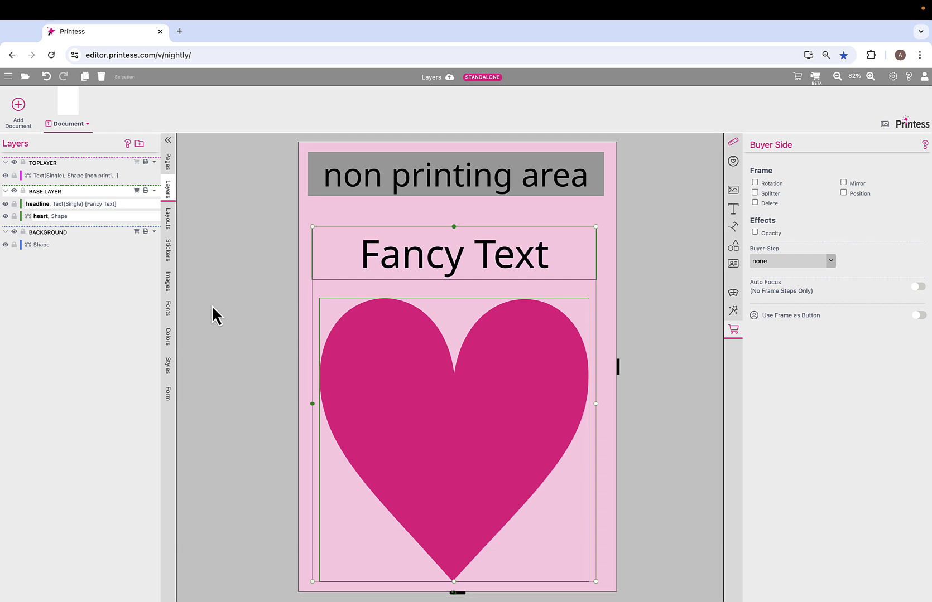
- Show the BACKGROUND layer as a form field and open the document's form fields
left_click(155, 231)
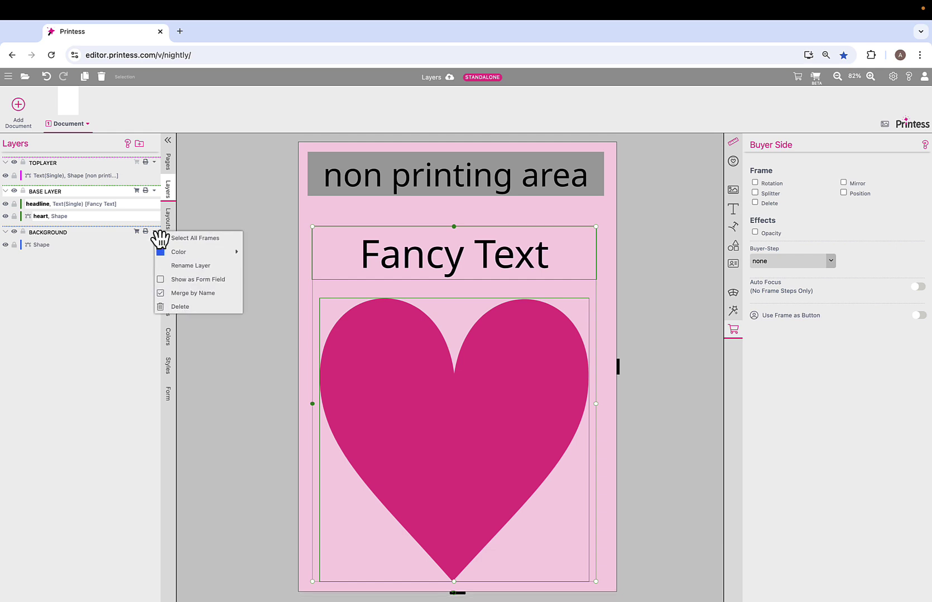
left_click(164, 280)
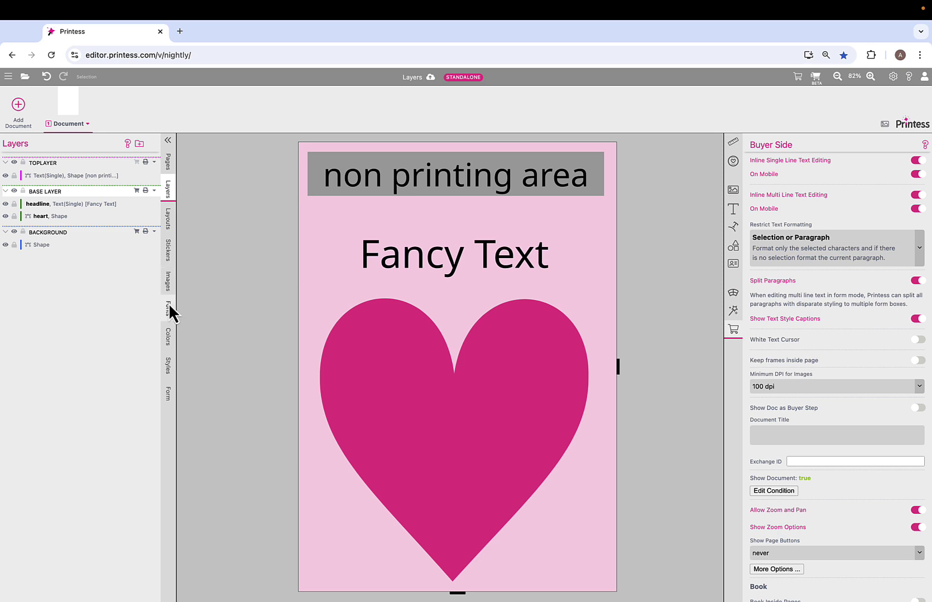
left_click(169, 395)
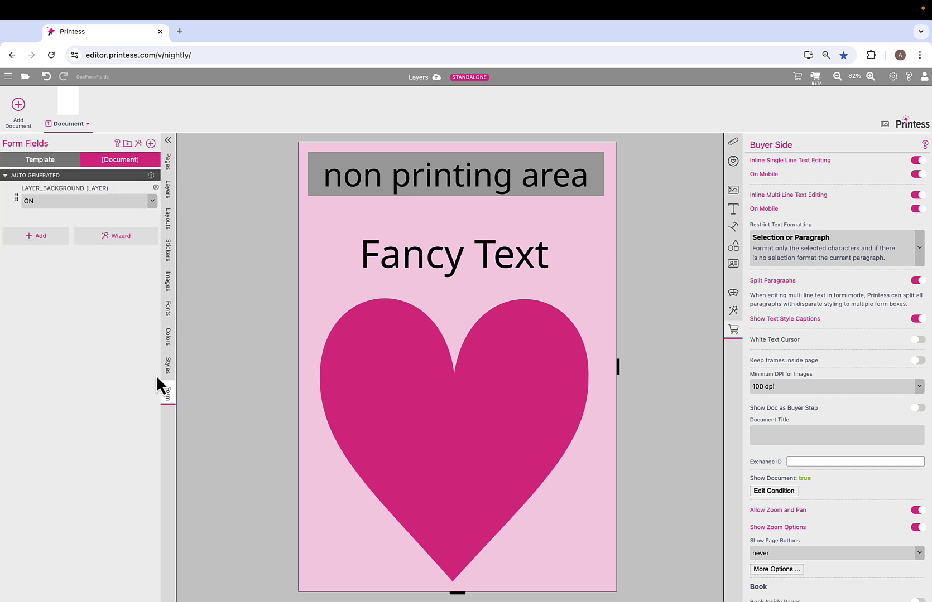
- Test the LAYER_BACKGROUND form field by switching it to OFF and back to ON
left_click(74, 204)
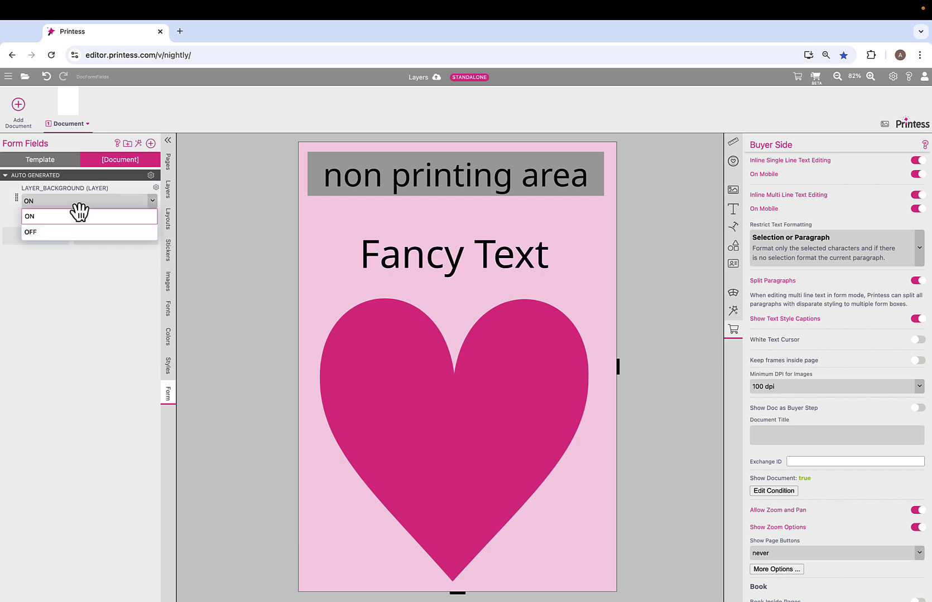
left_click(67, 234)
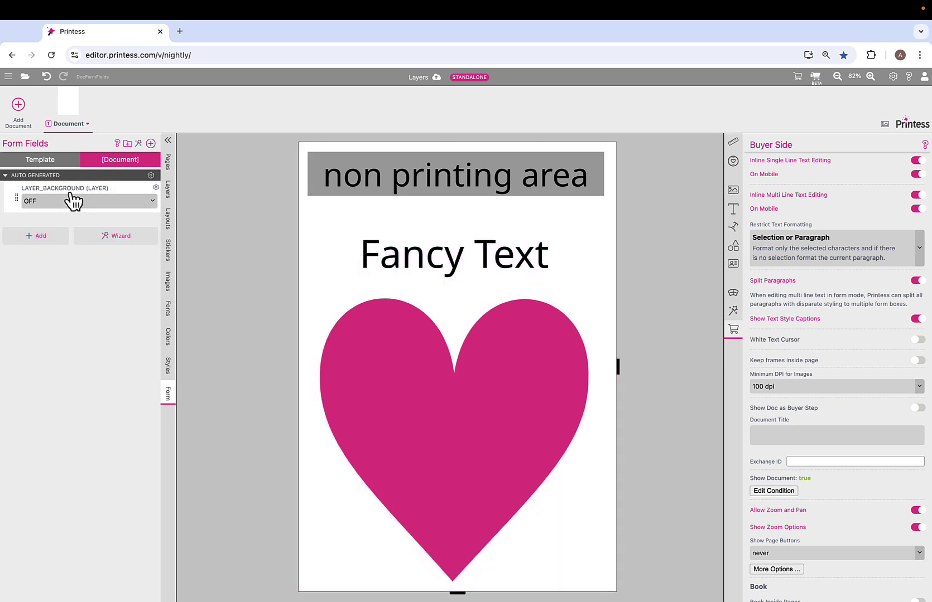
left_click(70, 206)
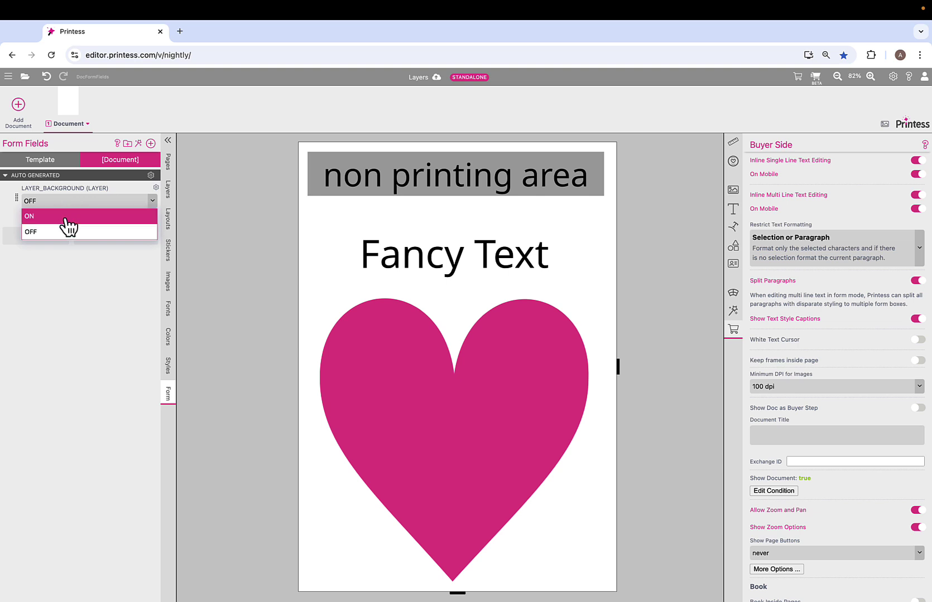
left_click(65, 217)
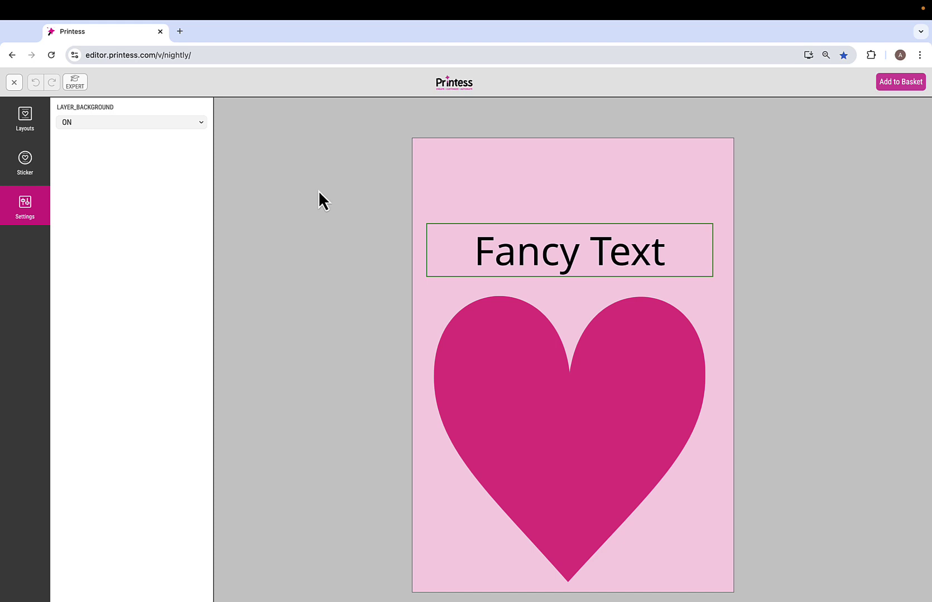
- Turn on expert mode in the buyer view, check the arrange options of the background shape, and return to the editor
left_click(78, 83)
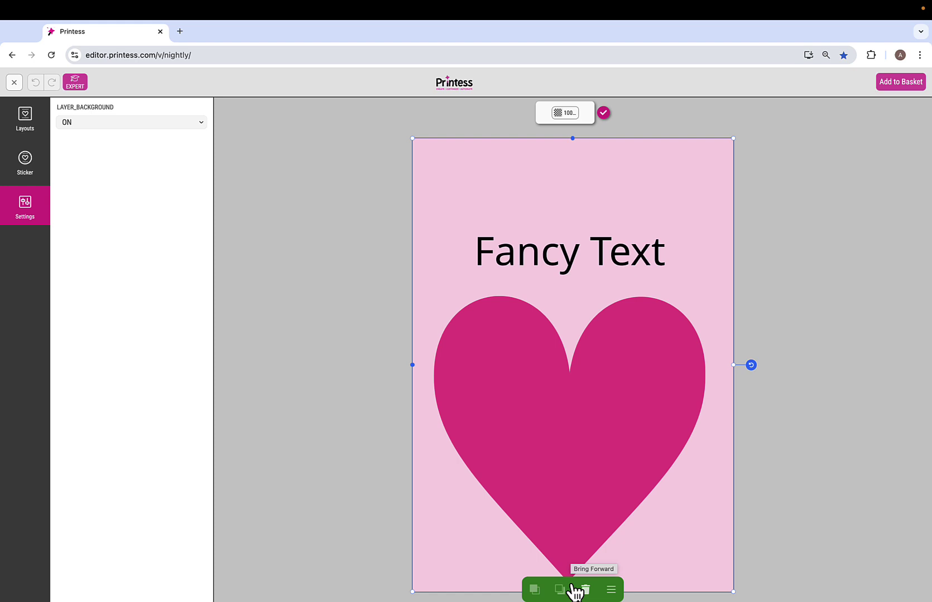
scroll(574, 592, "up", 1)
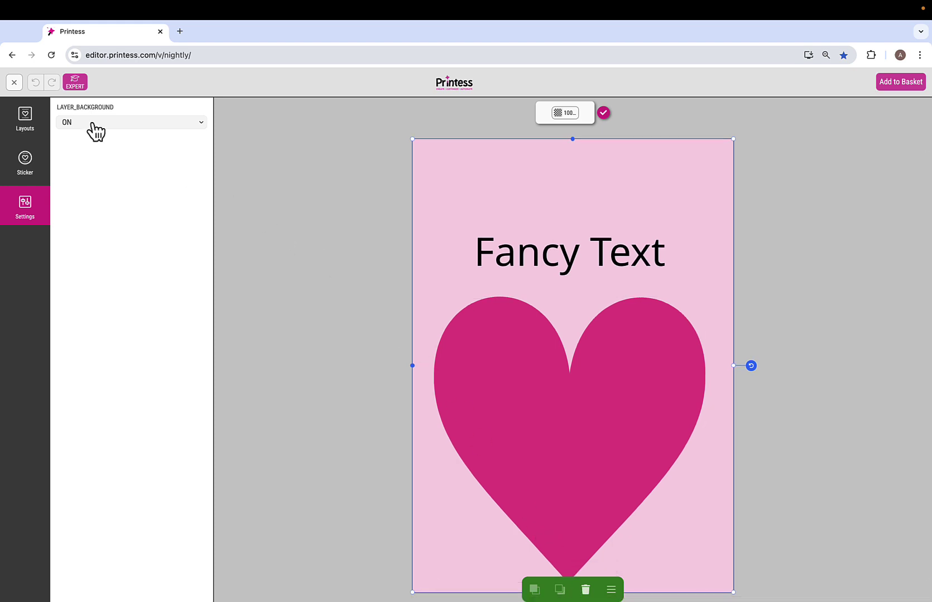
left_click(15, 84)
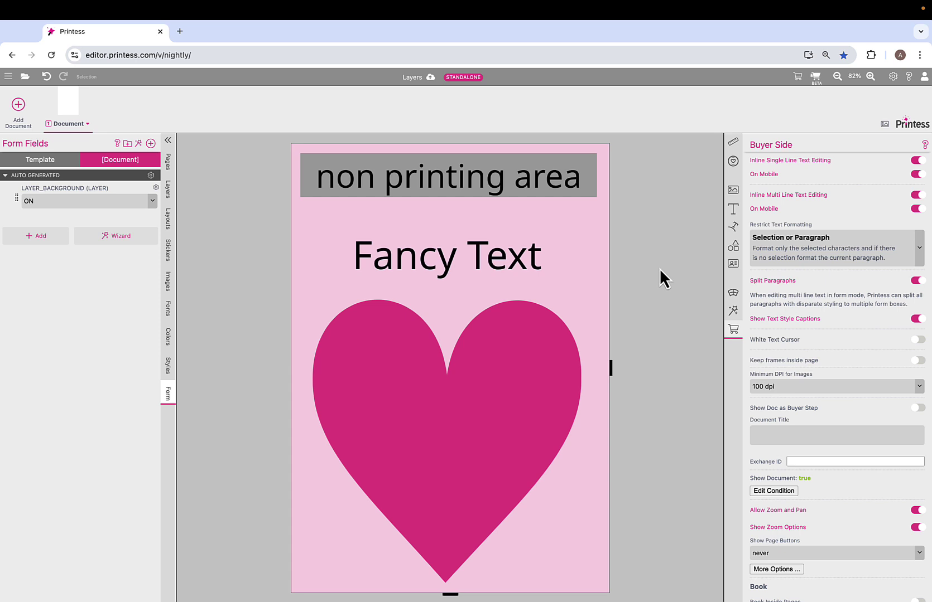
- Show the layer matrix and add an entry named "all layer"
left_click(892, 77)
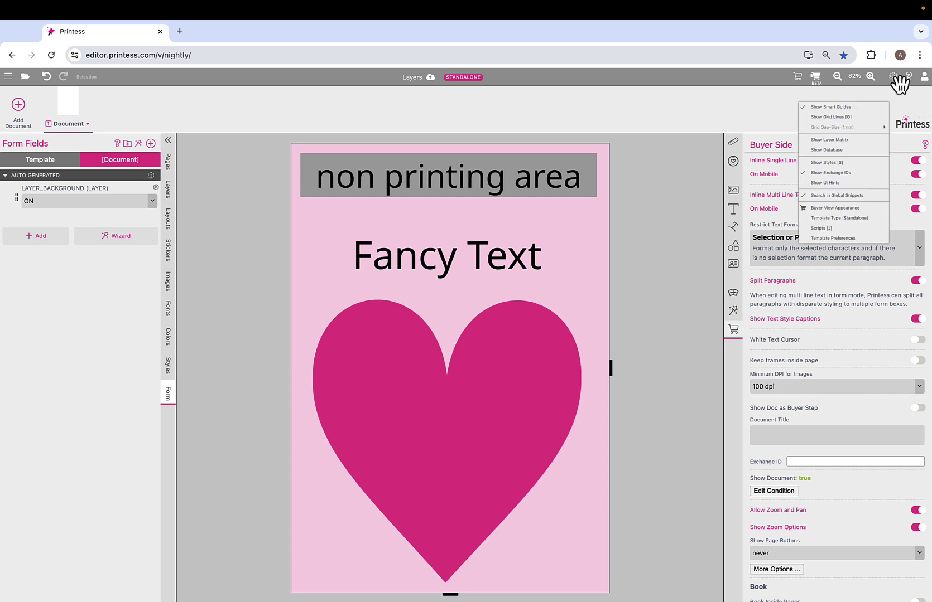
left_click(867, 129)
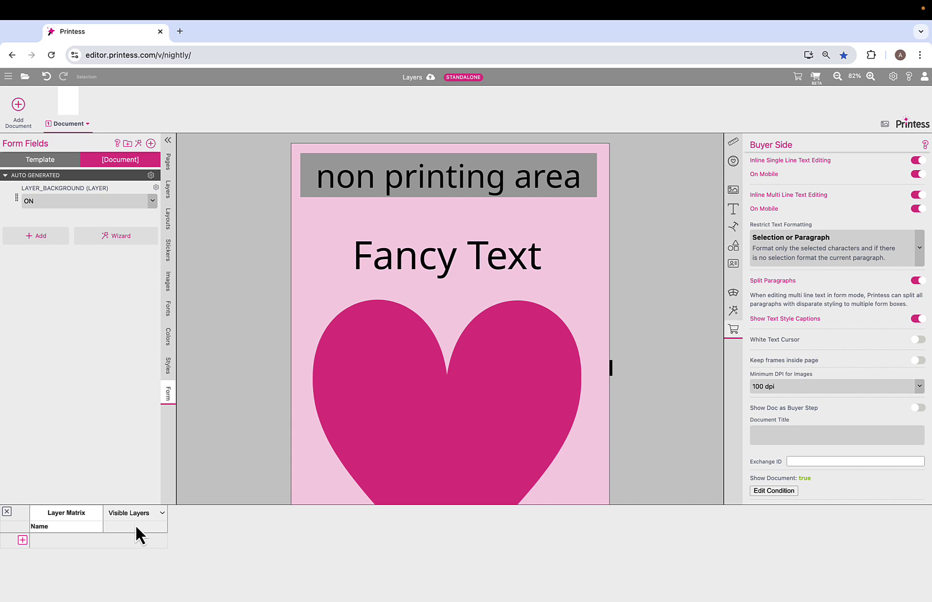
left_click(22, 540)
double_click(82, 541)
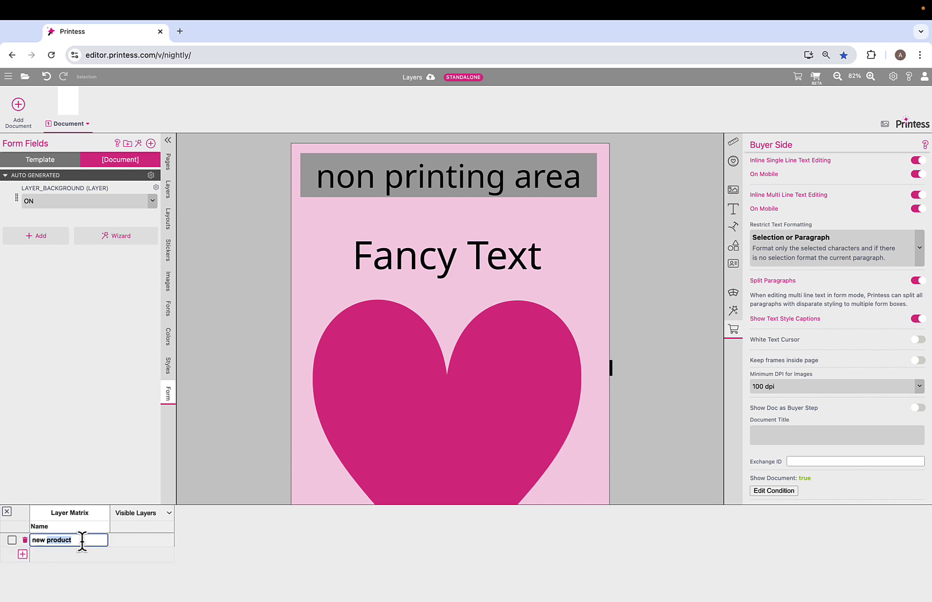
left_click_drag(81, 540, 29, 540)
type("all layer")
- Add TOPLAYER, Base Layer and BACKGROUND to the visible layers of the layer matrix
left_click(170, 514)
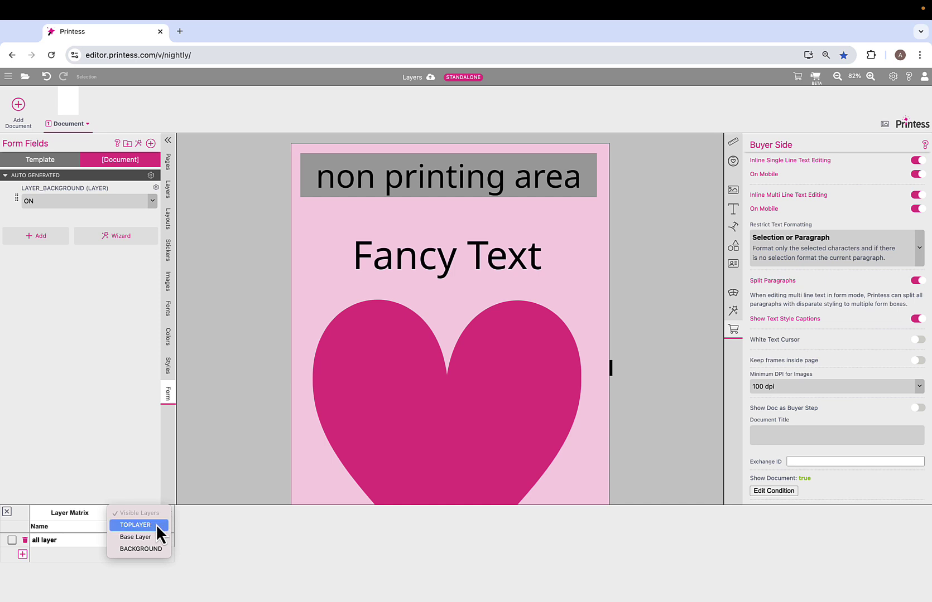
left_click(156, 523)
left_click(169, 514)
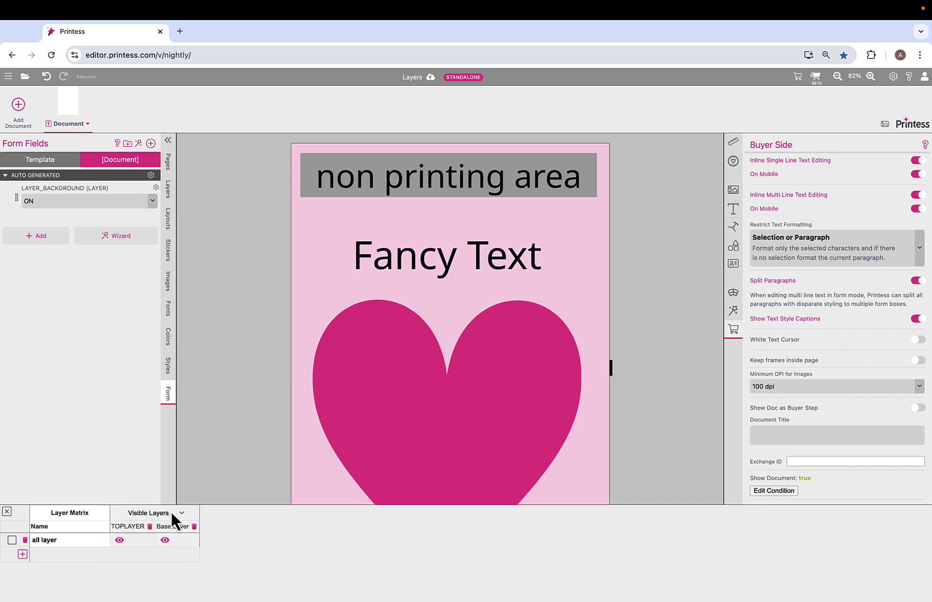
left_click(182, 512)
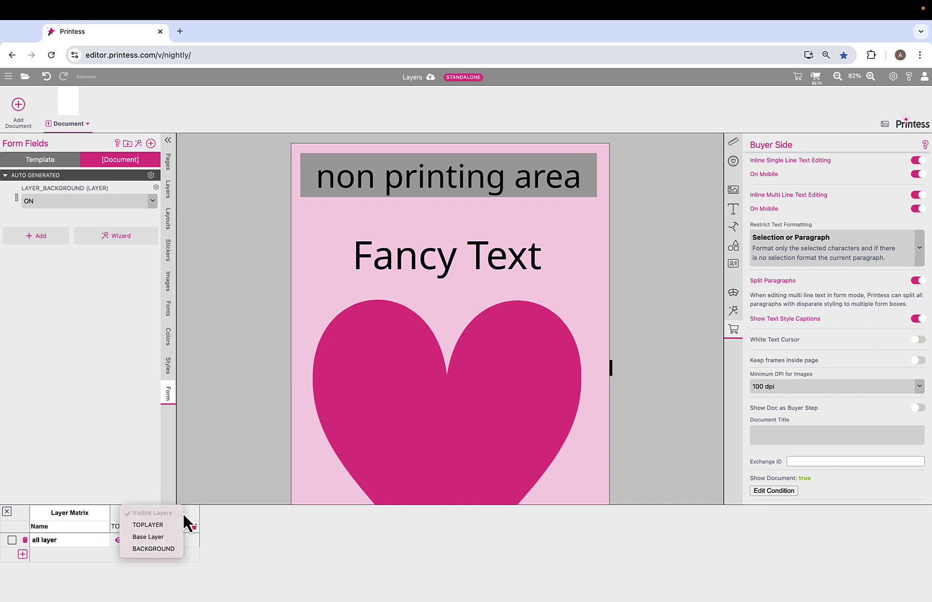
left_click(168, 552)
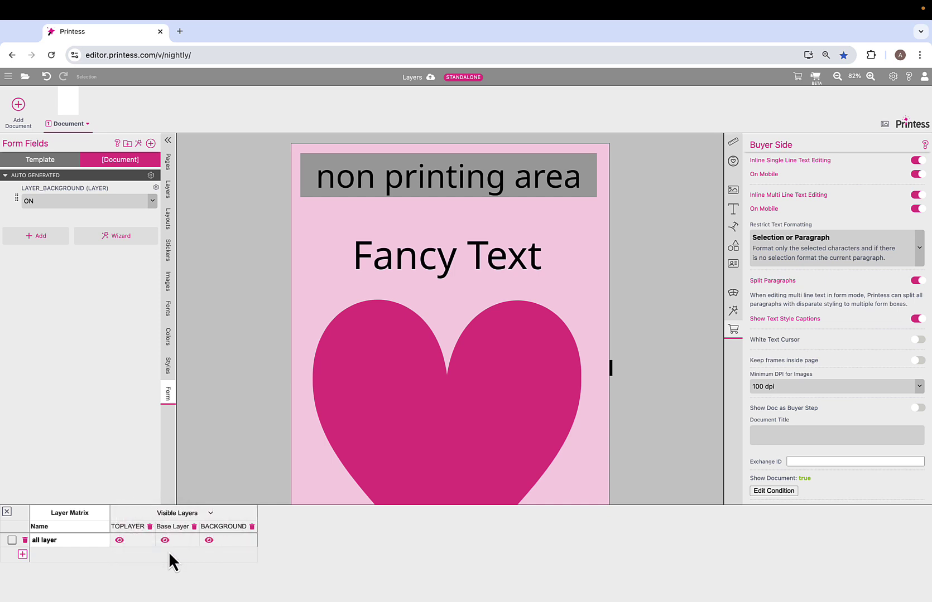
- Add a layer matrix entry named "base only" with TOPLAYER and BACKGROUND hidden, leaving only Base Layer visible
left_click(23, 555)
double_click(87, 554)
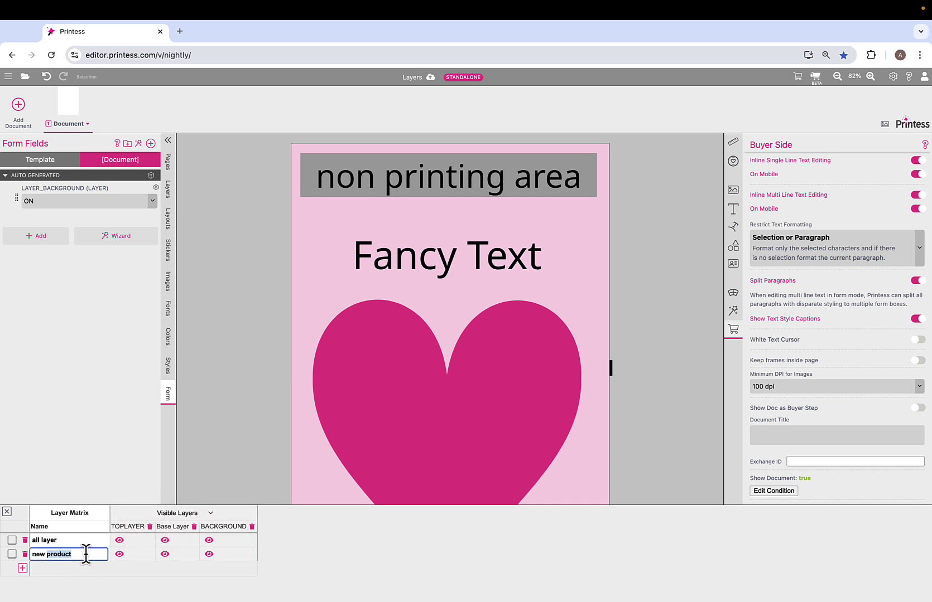
triple_click(87, 554)
type("base only")
left_click(121, 556)
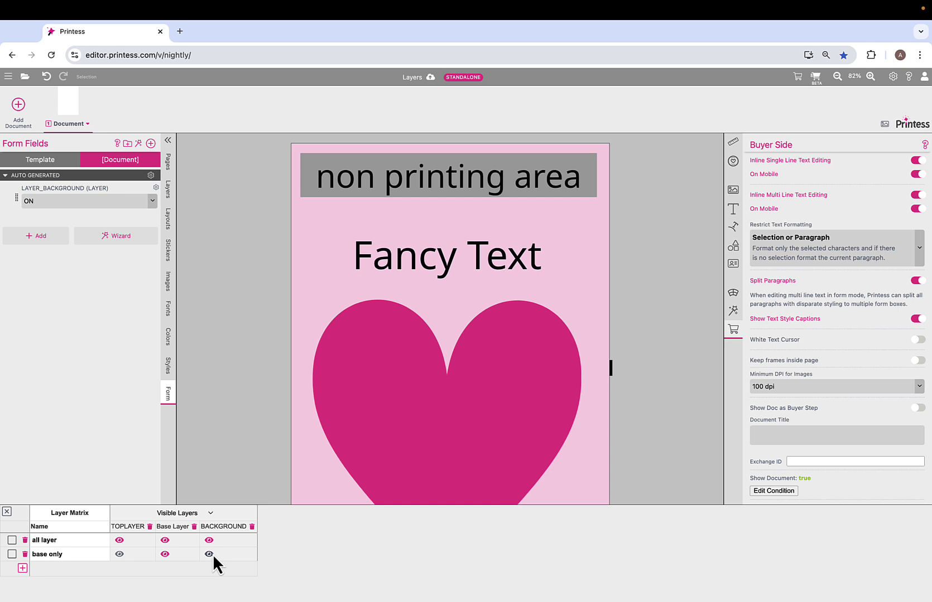
- Add a layer matrix entry named "background only" with TOPLAYER and Base Layer hidden, leaving only BACKGROUND visible
left_click(22, 567)
double_click(88, 568)
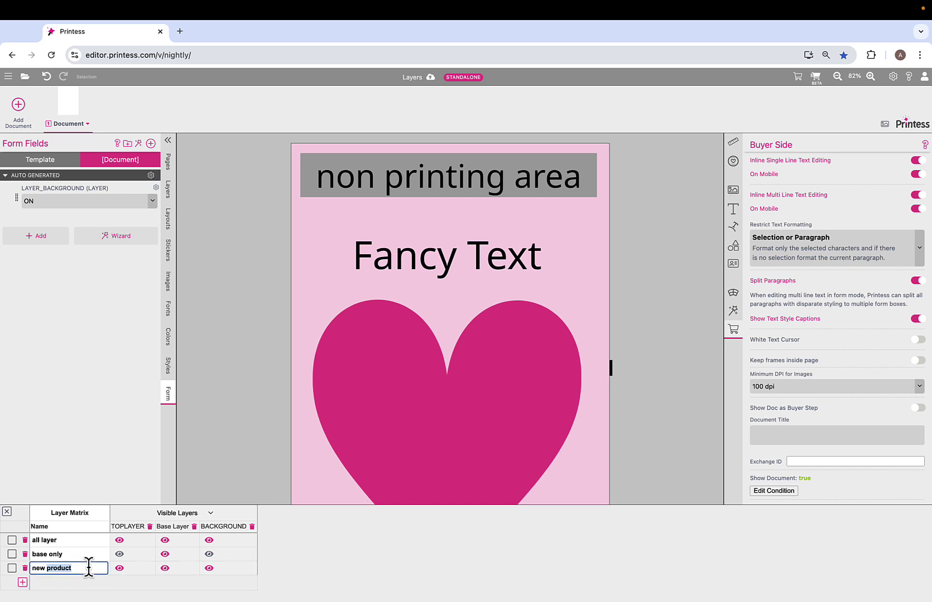
left_click_drag(88, 568, 29, 568)
type("background only")
left_click(120, 568)
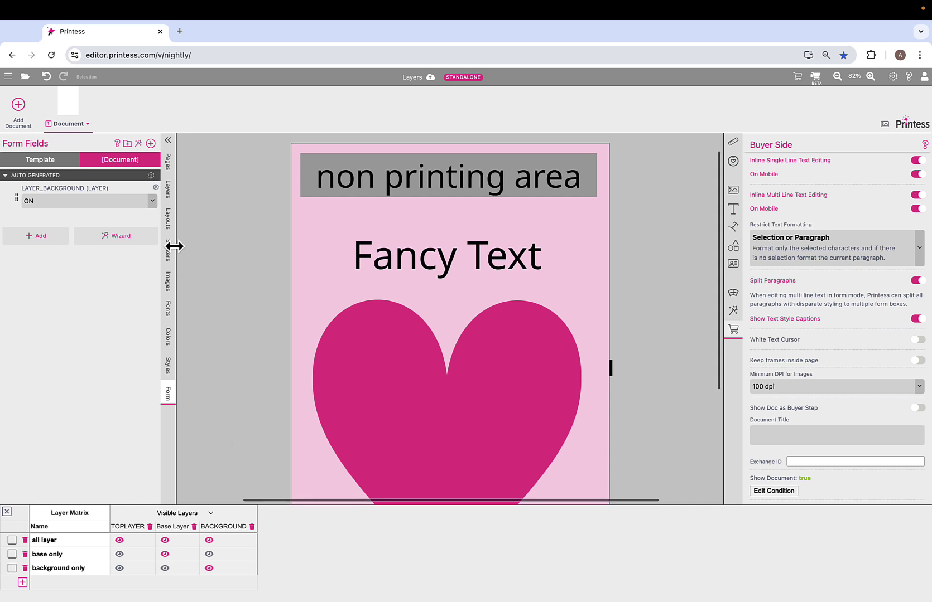
- Show the layers list, test the "base only" and "background only" layer matrix options in the buyer view, and return to the editor
left_click(170, 195)
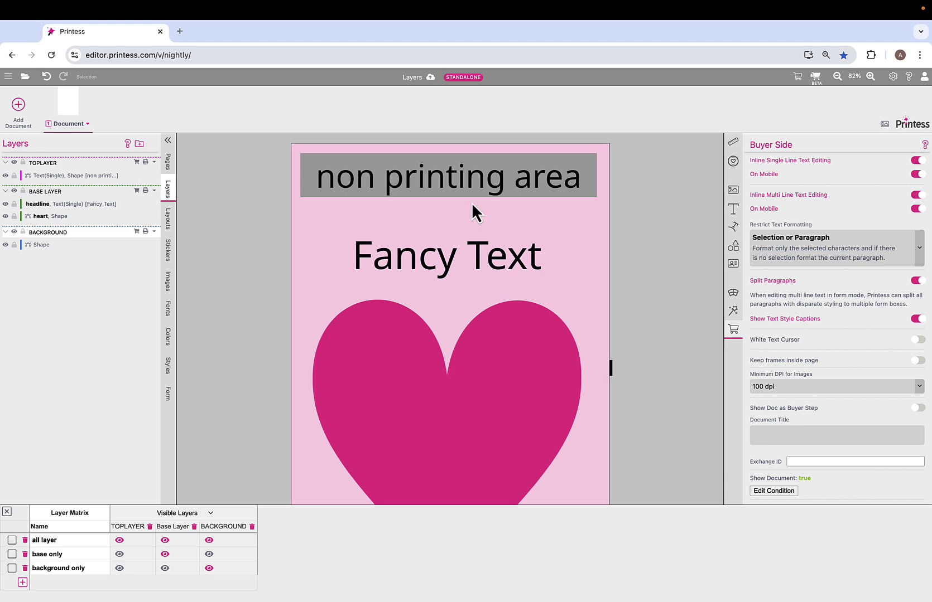
left_click(815, 78)
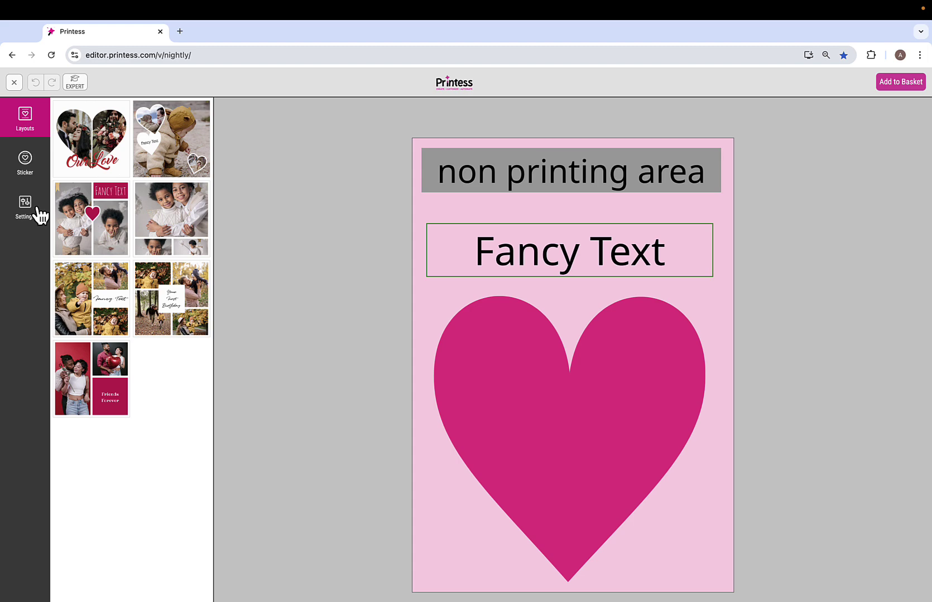
left_click(31, 212)
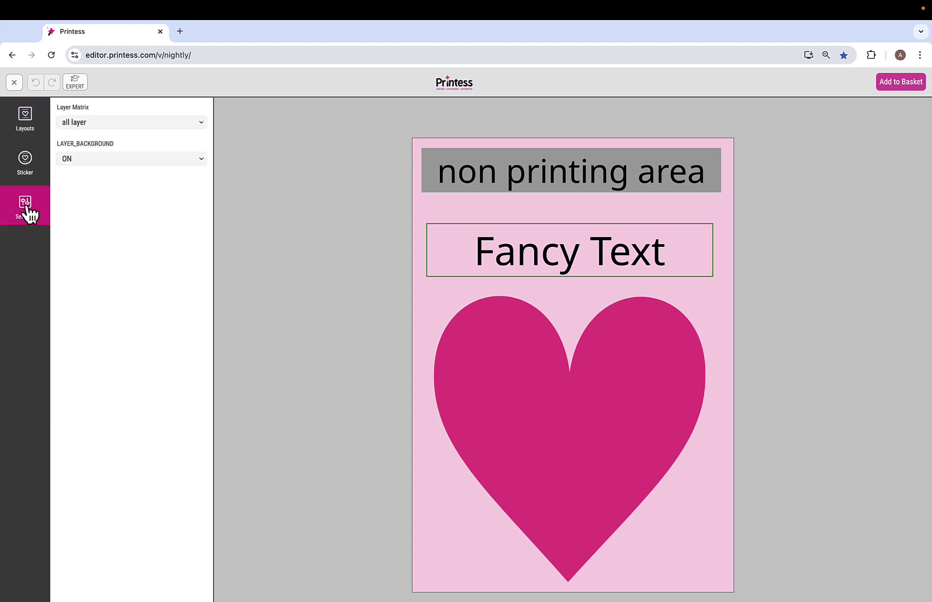
left_click(131, 124)
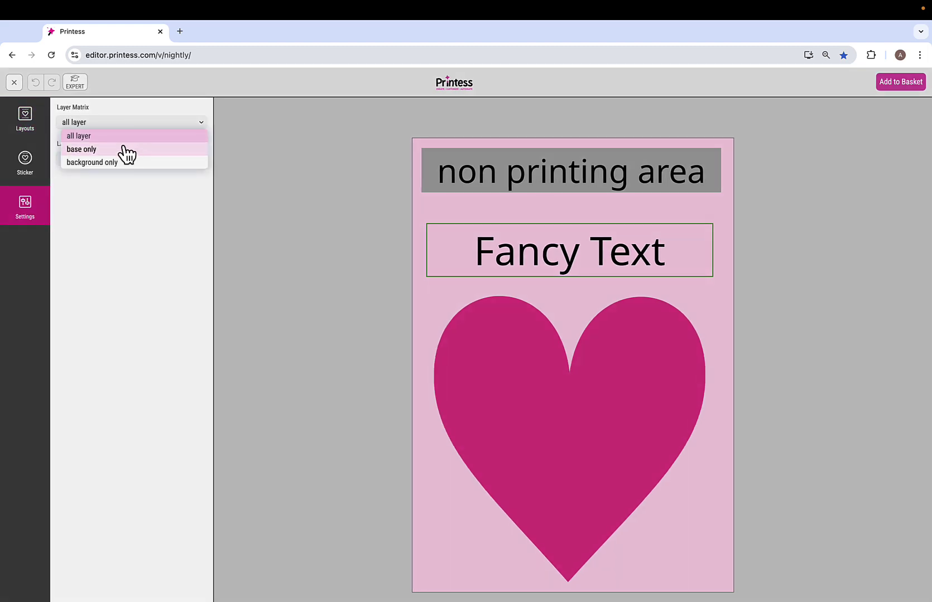
left_click(127, 150)
left_click(126, 123)
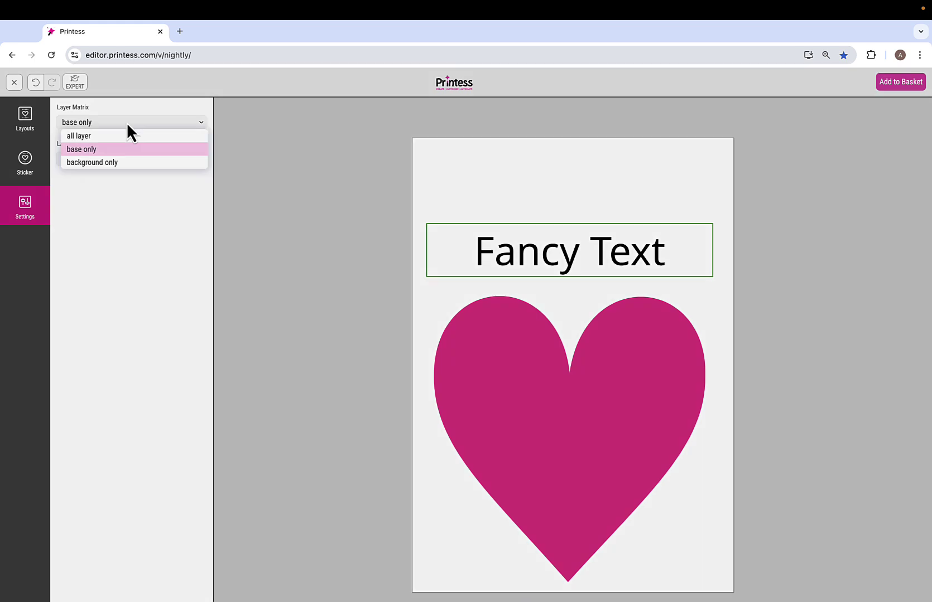
left_click(127, 163)
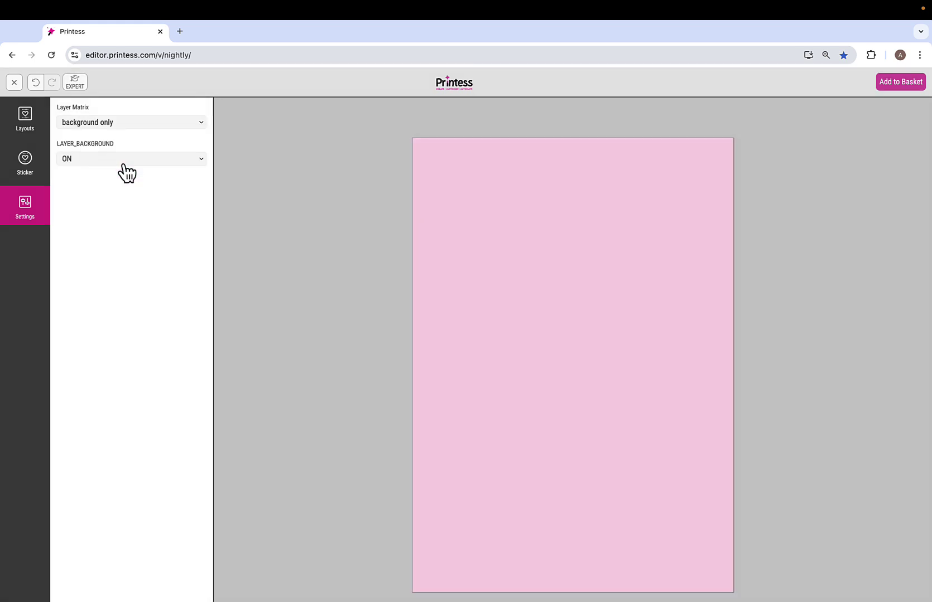
left_click(15, 84)
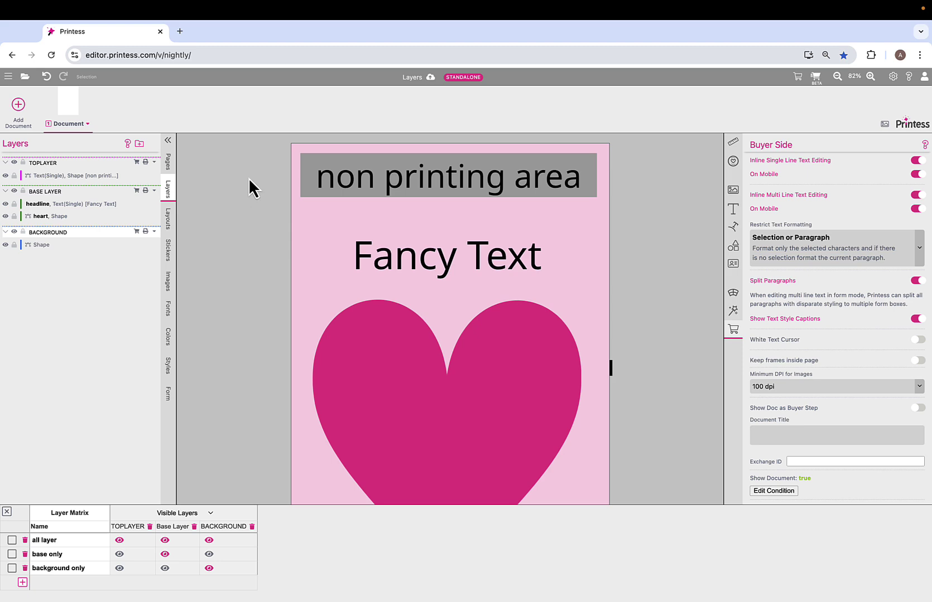
- Create a new template from the Retro Sign example under Configuration Products
left_click(415, 79)
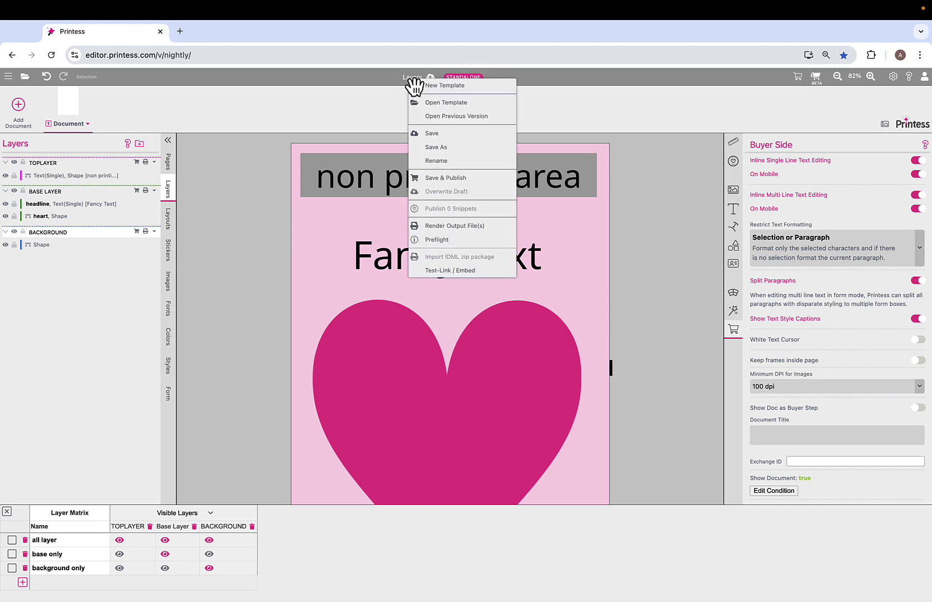
left_click(442, 89)
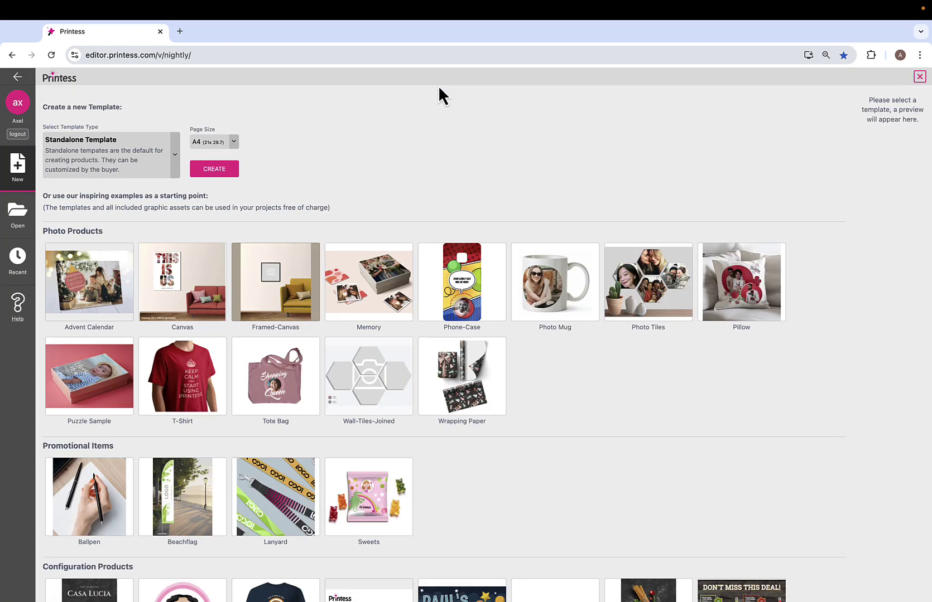
scroll(410, 335, "down", 7)
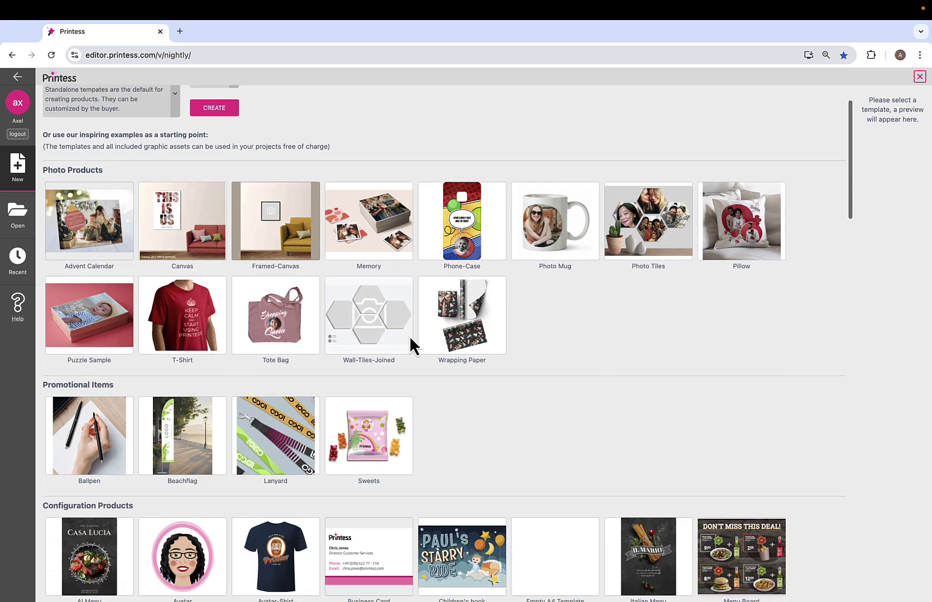
scroll(412, 343, "down", 2)
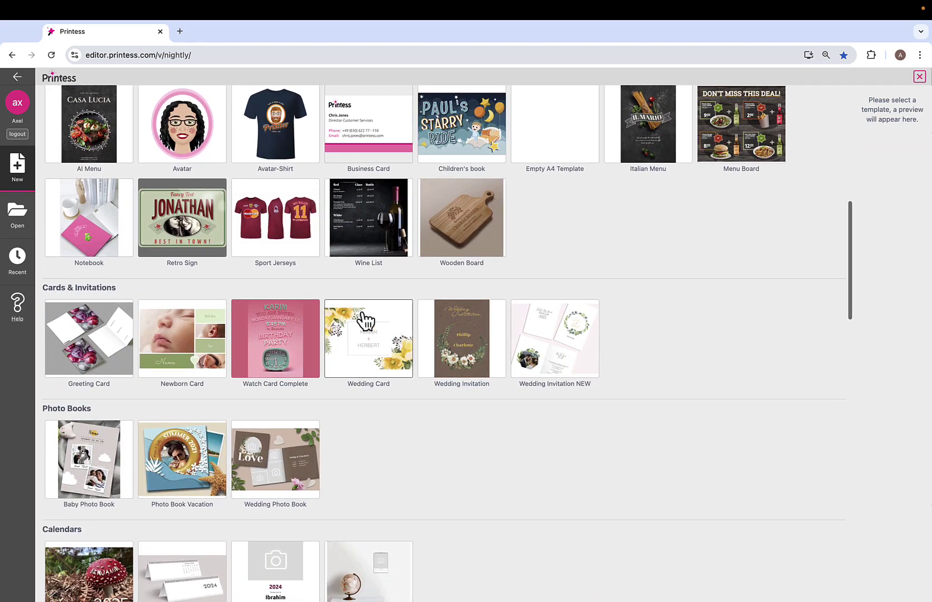
left_click(181, 229)
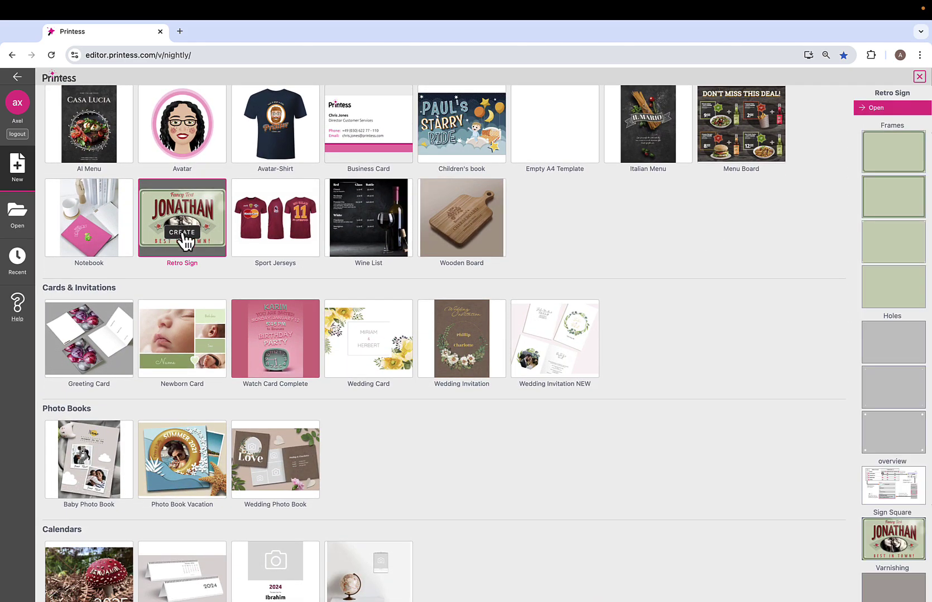
left_click(181, 232)
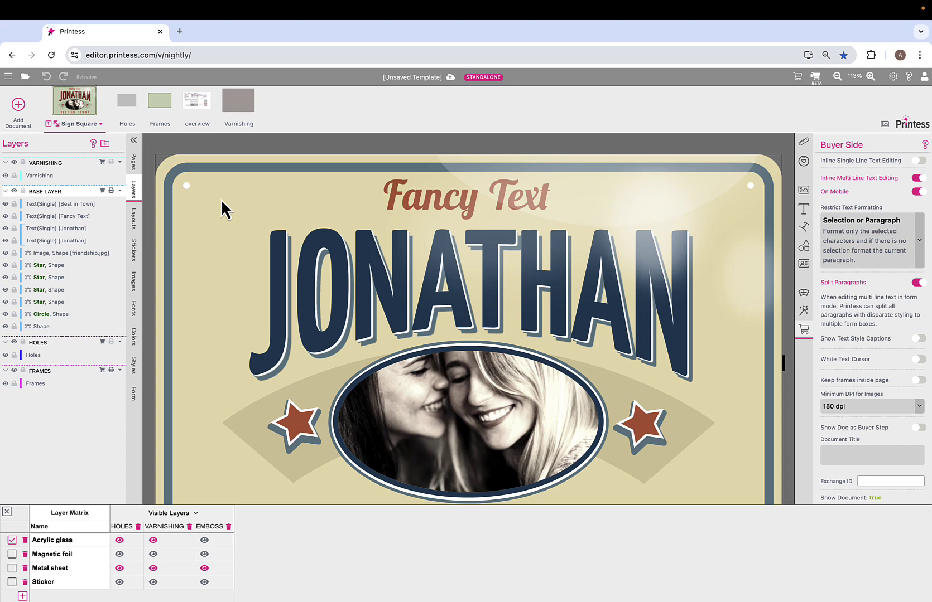
- In the buyer view, test the sign's material as Magnetic foil, Sticker and Metal sheet
left_click(816, 77)
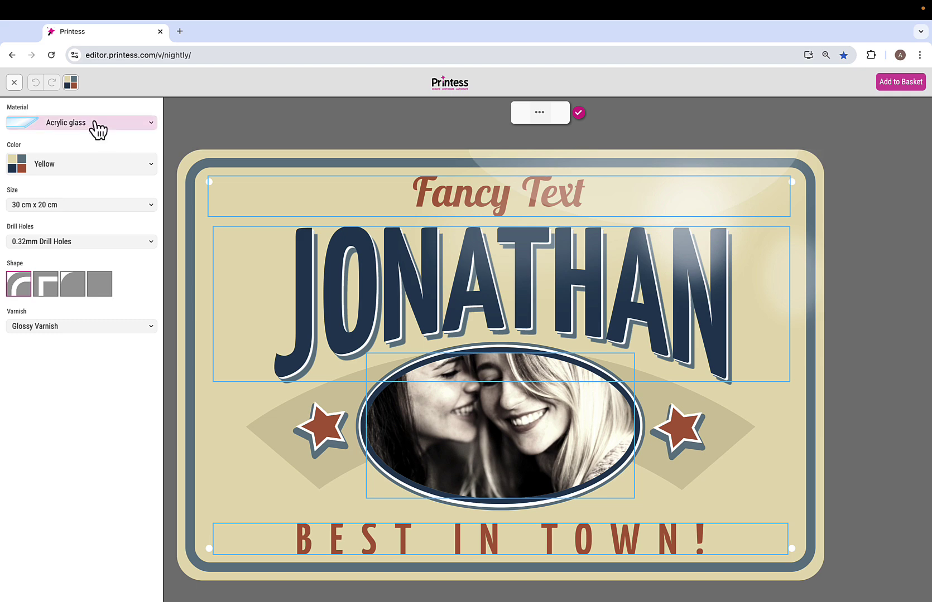
left_click(93, 121)
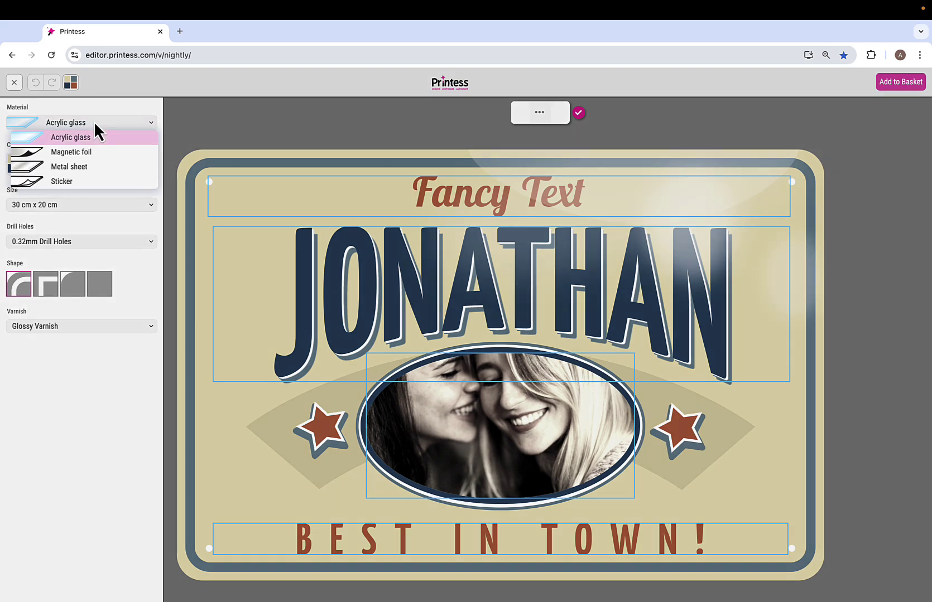
left_click(82, 152)
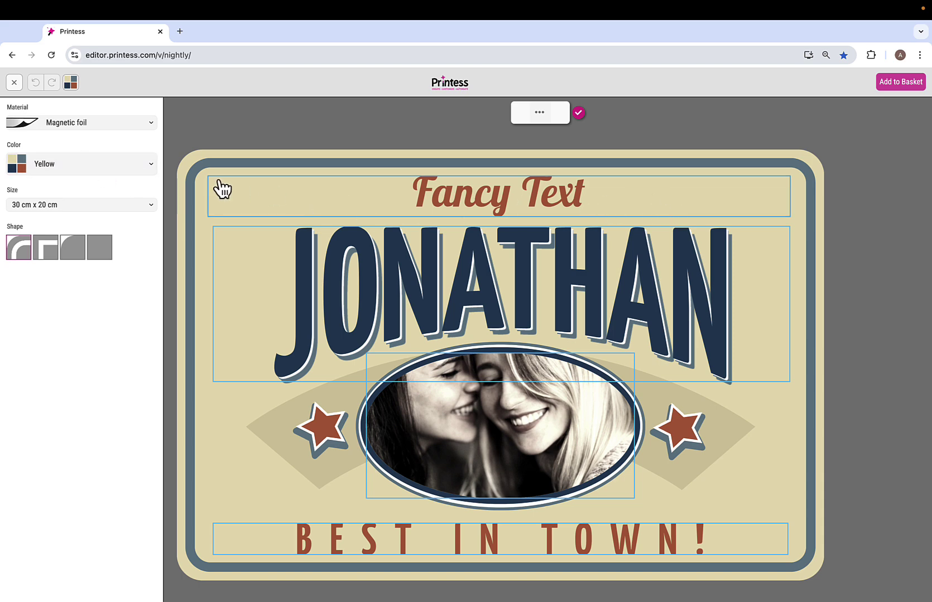
left_click(114, 122)
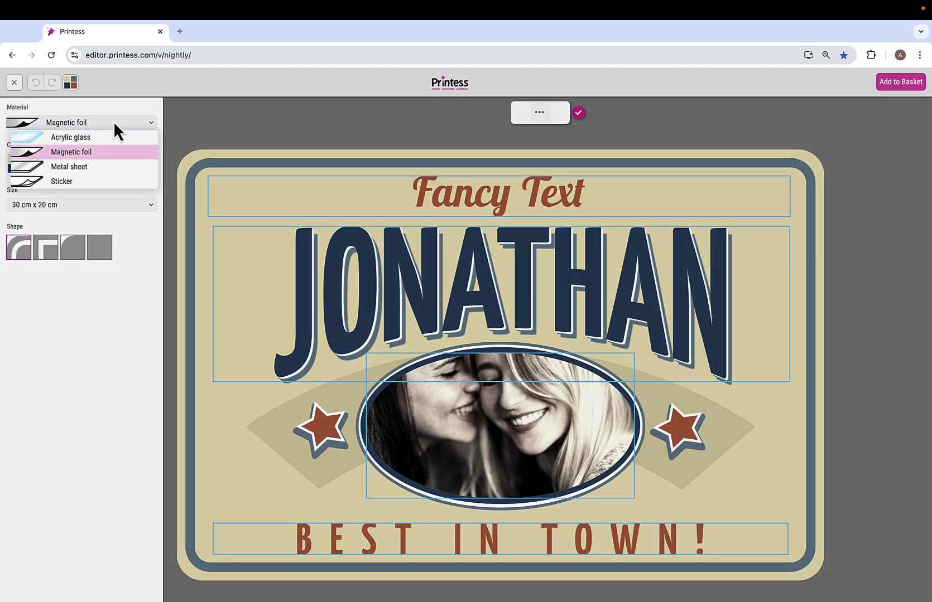
left_click(76, 181)
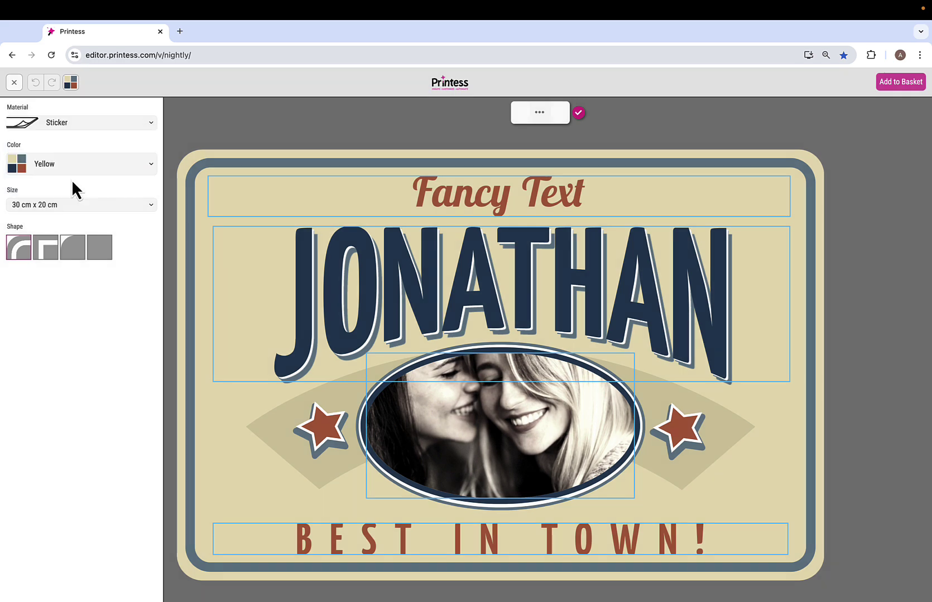
left_click(82, 122)
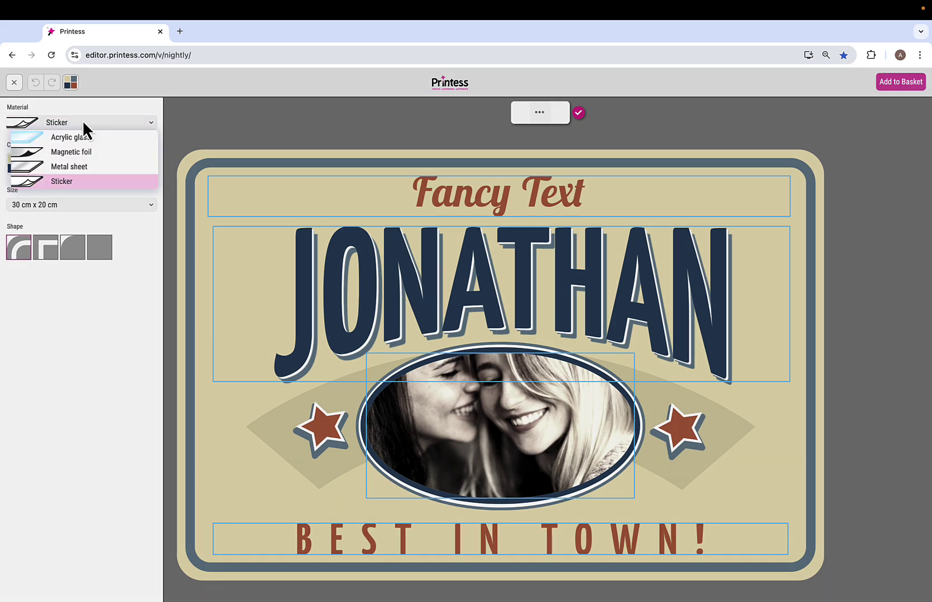
left_click(67, 166)
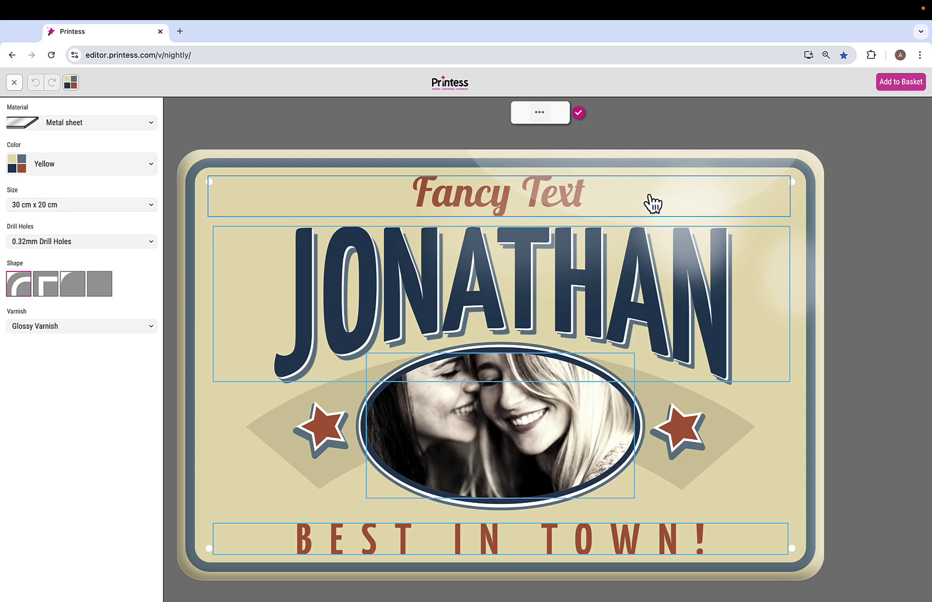
- Test the metal sheet sign with No Varnish and No Drill Holes, and return to the editor
left_click(91, 329)
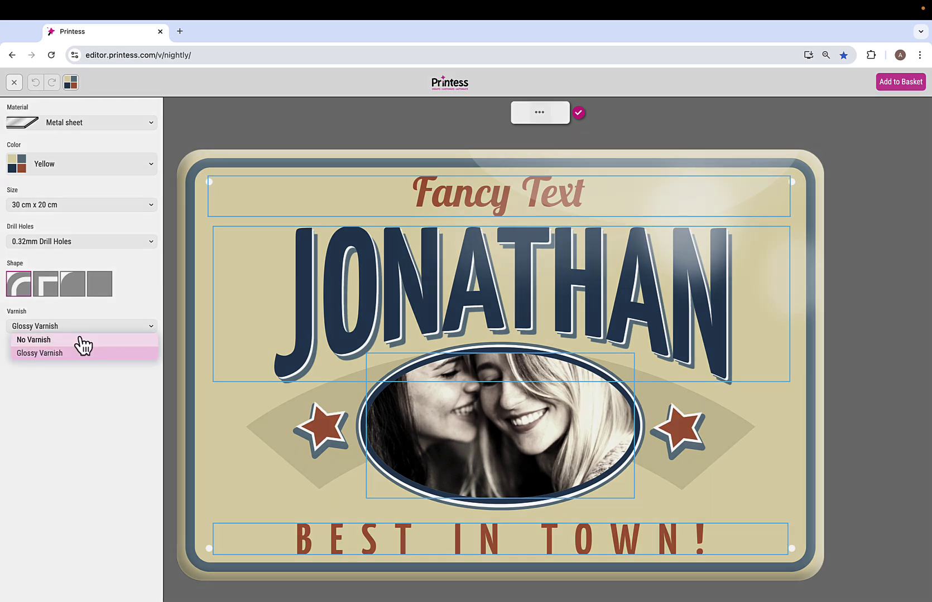
left_click(35, 340)
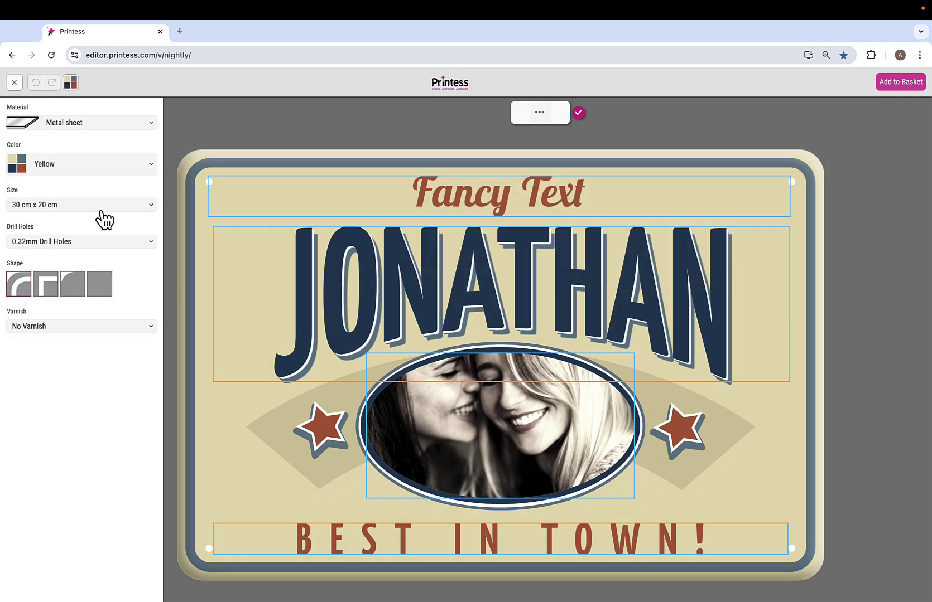
left_click(94, 242)
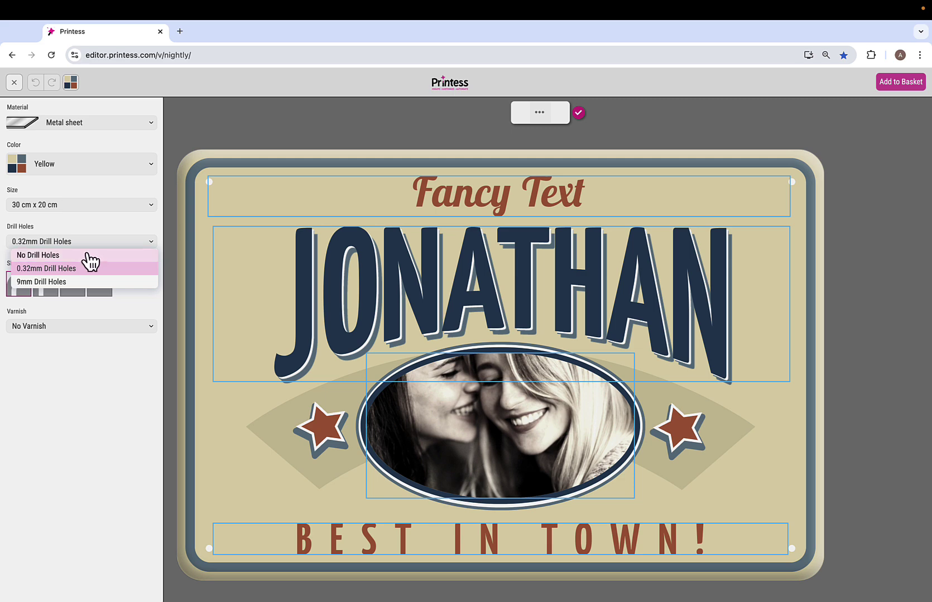
left_click(82, 257)
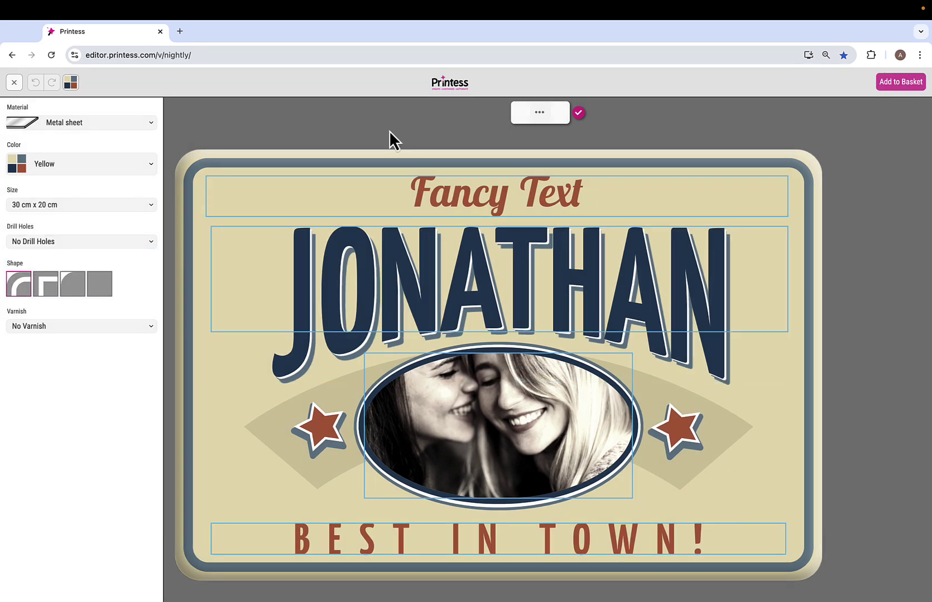
left_click(13, 82)
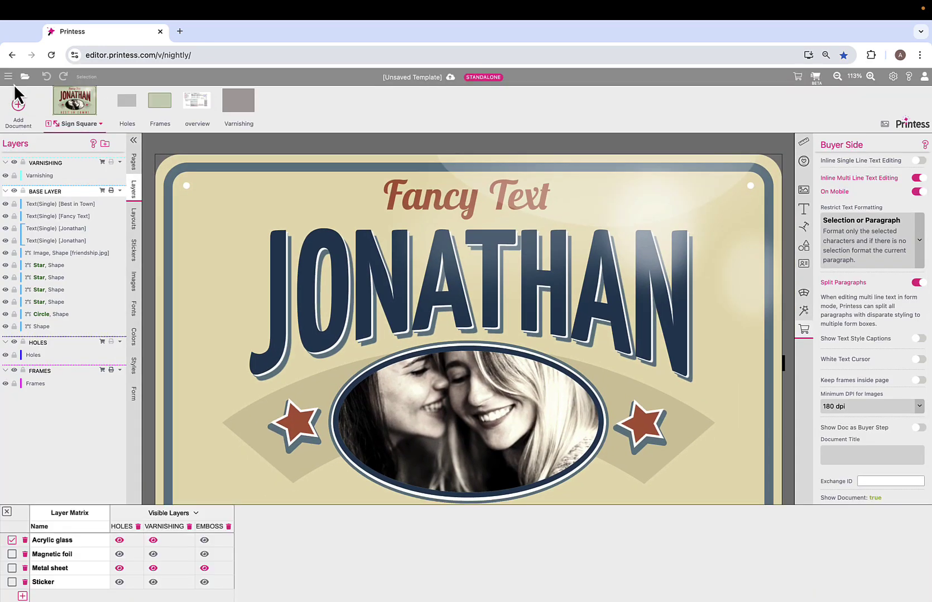
- Delete the Sticker, Metal sheet, Magnetic foil and Acrylic glass entries from the layer matrix and close it
left_click(25, 582)
left_click(25, 568)
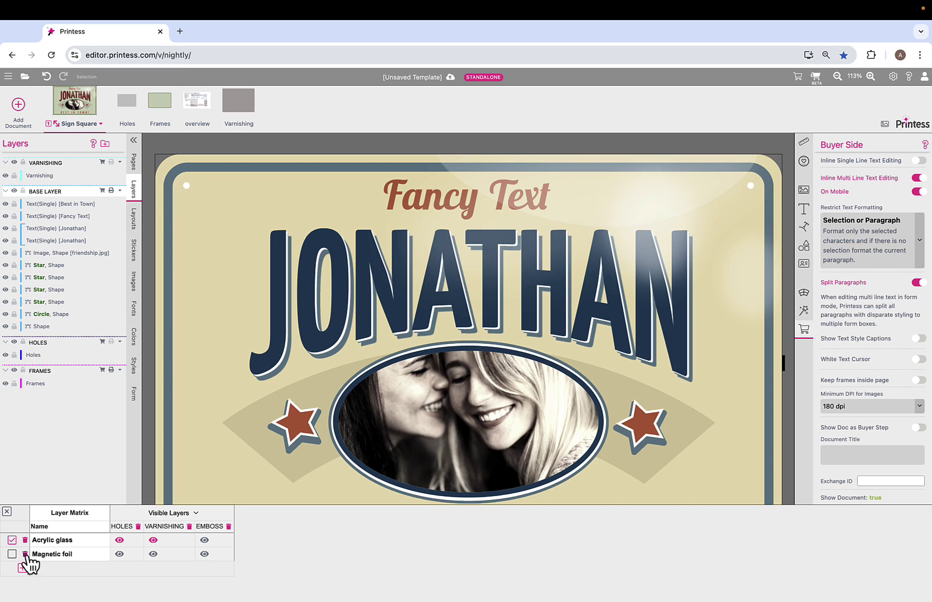
left_click(25, 554)
left_click(25, 540)
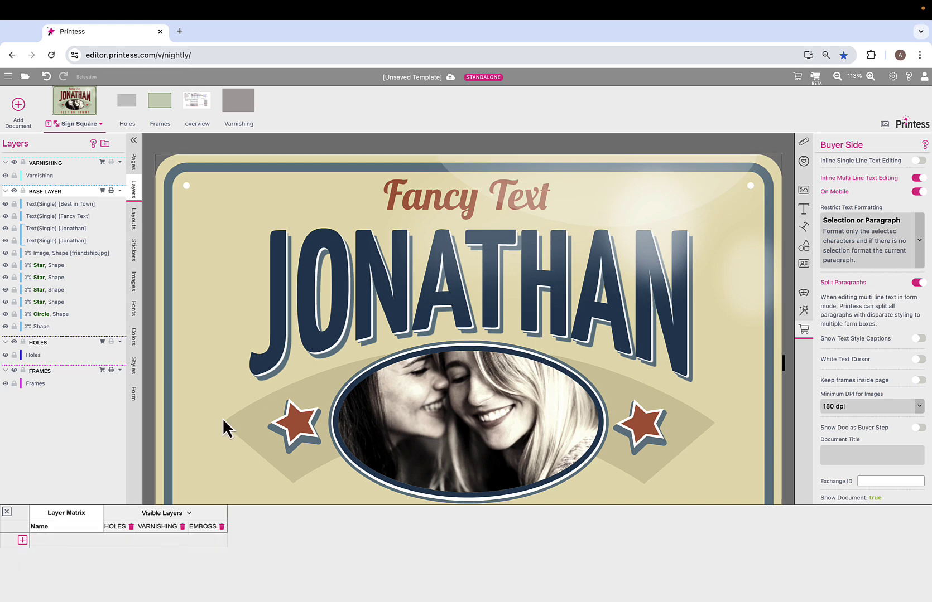
left_click(7, 512)
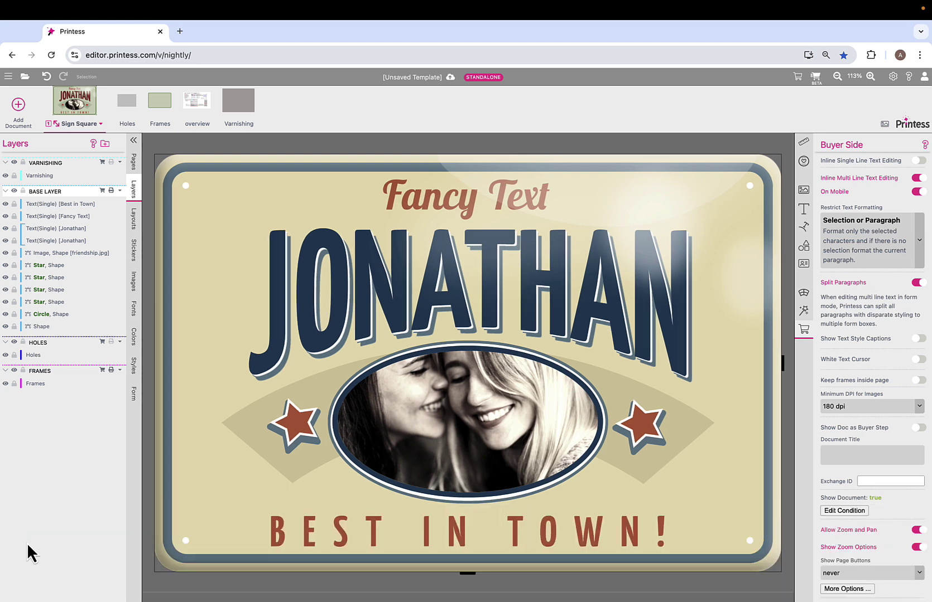
- Show the layer matrix again, remove HOLES, VARNISHING and EMBOSS from its visible layers, and close it
left_click(893, 77)
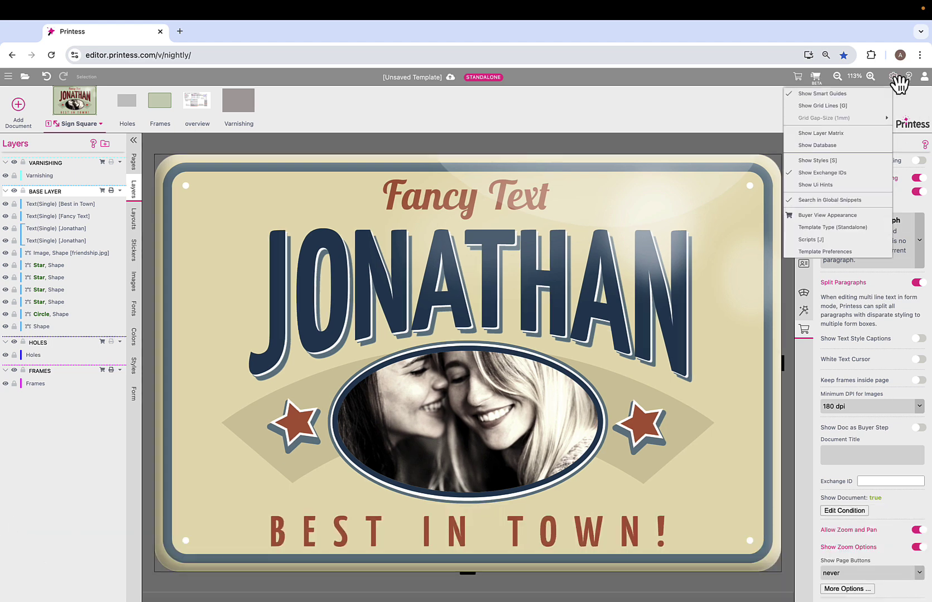
left_click(852, 129)
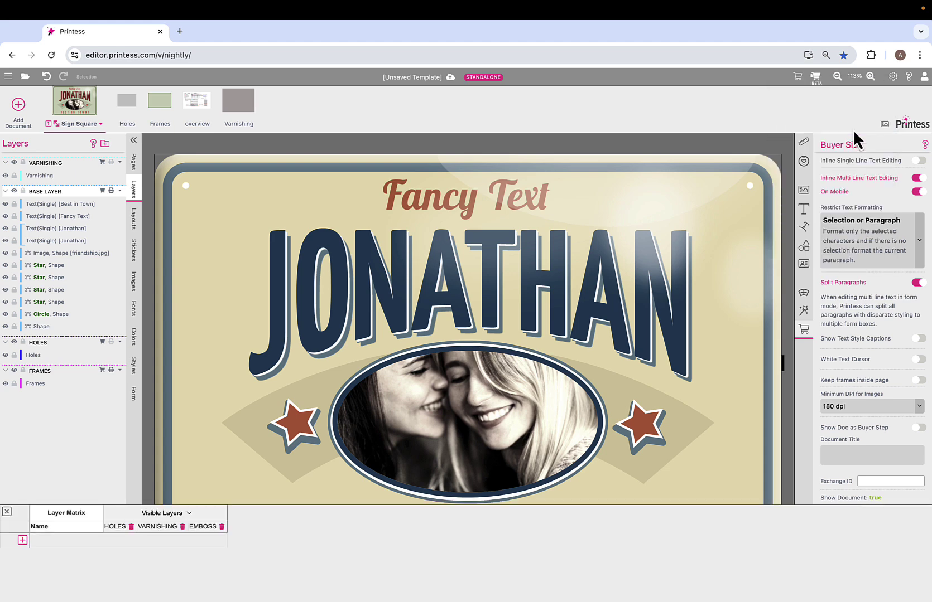
left_click(132, 527)
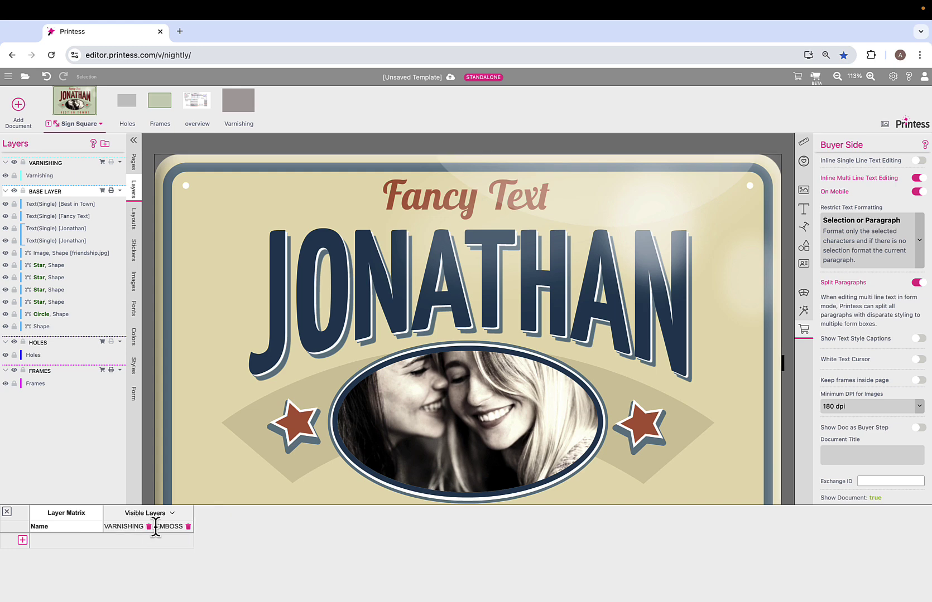
left_click(148, 527)
left_click(155, 526)
left_click(6, 512)
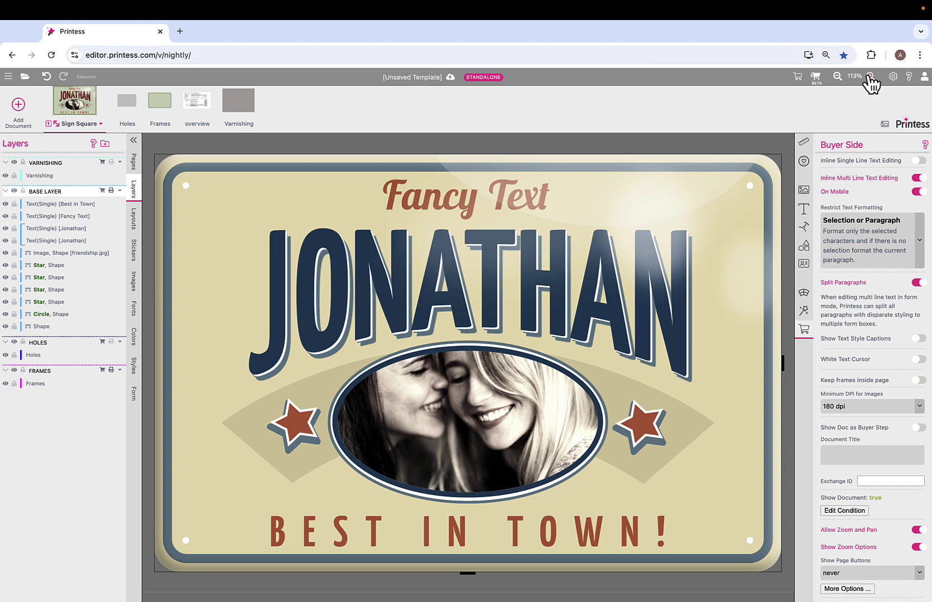
- Reopen the layer matrix to check its remaining entries and visible layers, and close it
left_click(891, 77)
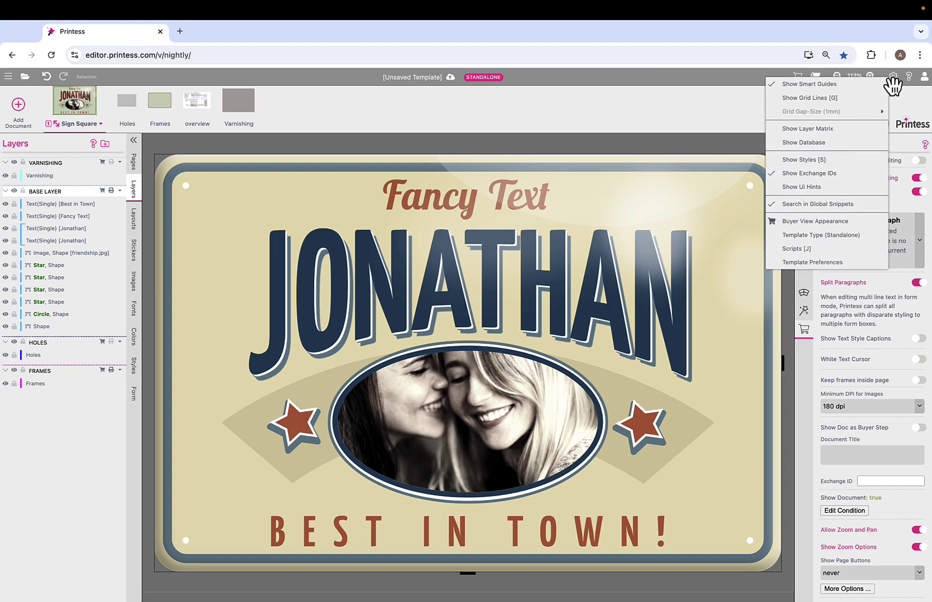
left_click(857, 127)
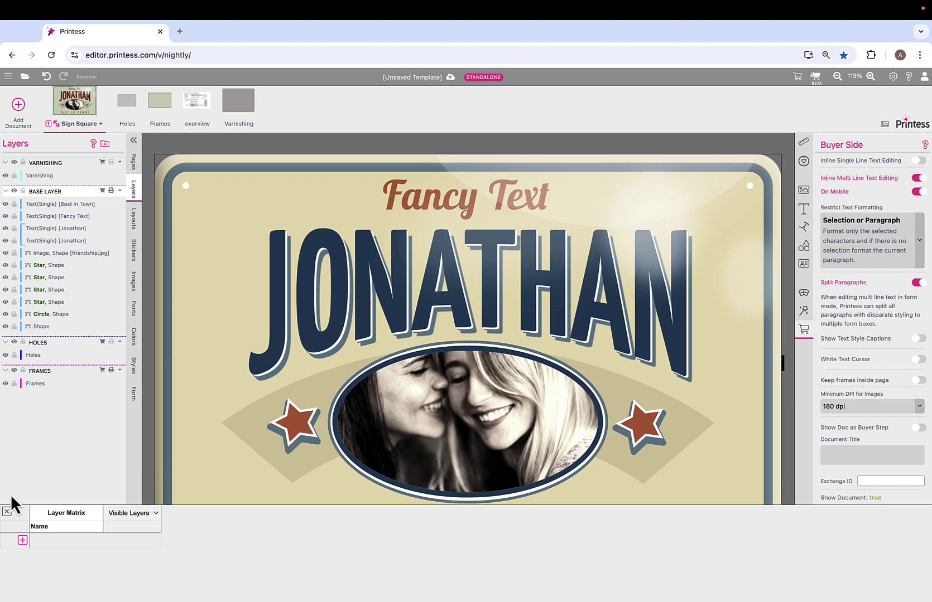
left_click(7, 512)
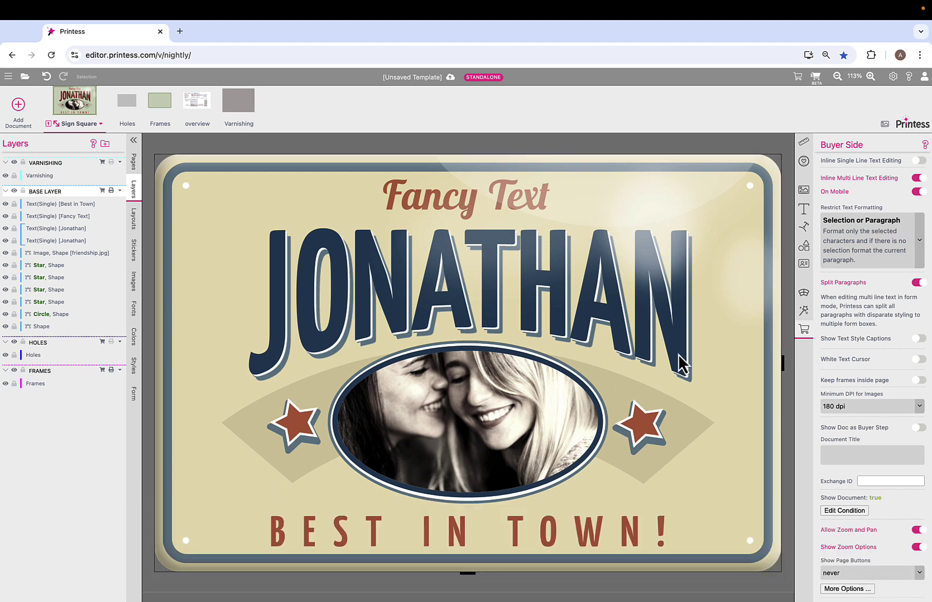